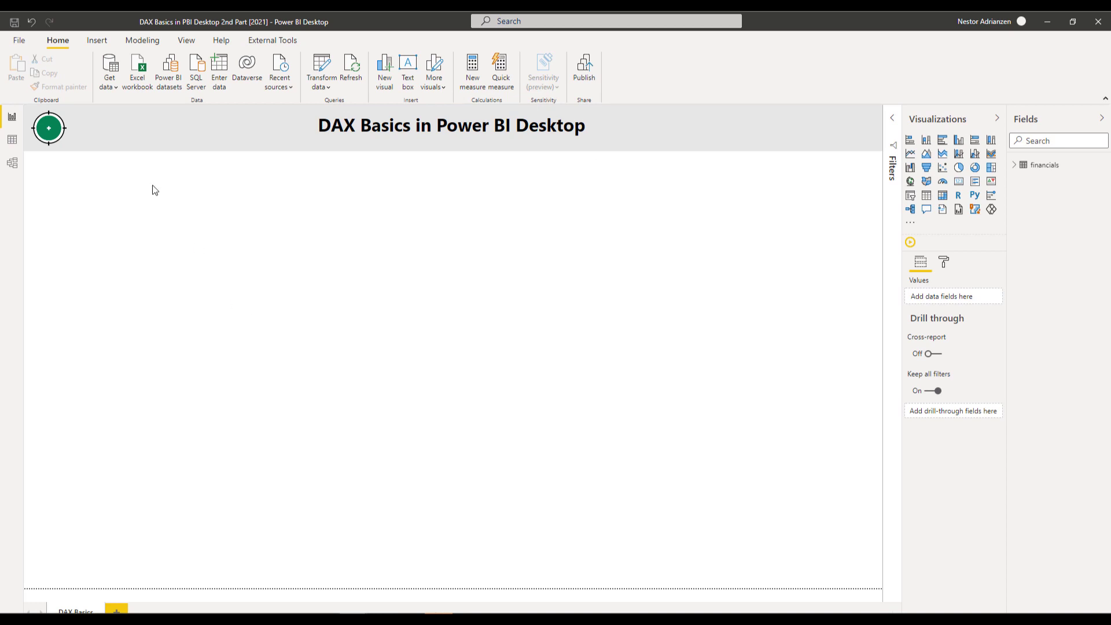
Step: Create a new calculated table named Dates and start its formula with the CALENDAR function
click(150, 43)
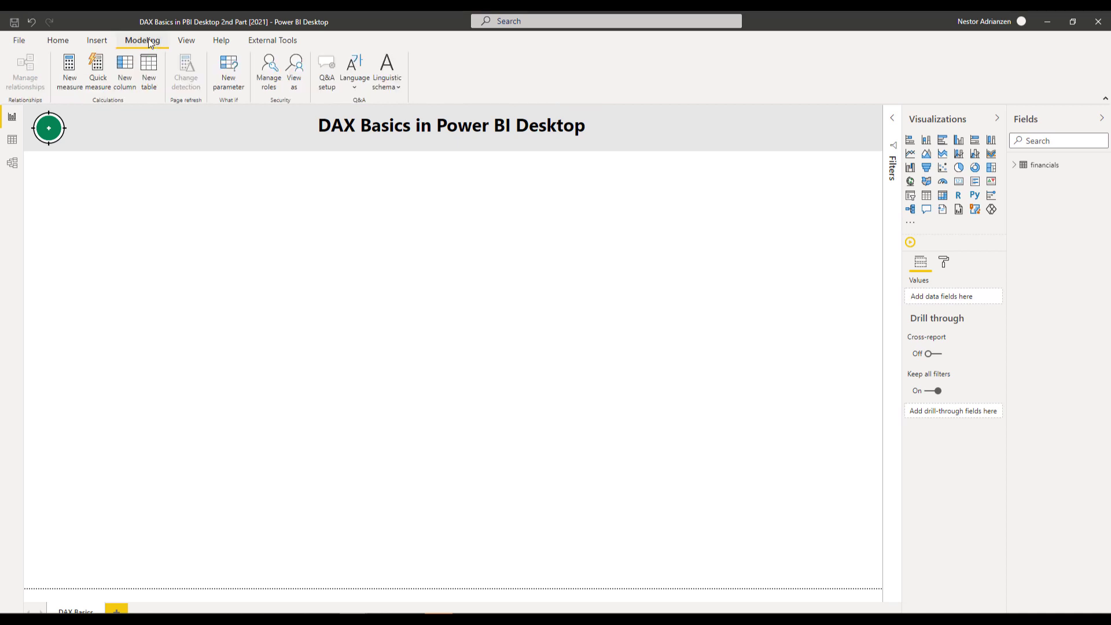
click(152, 73)
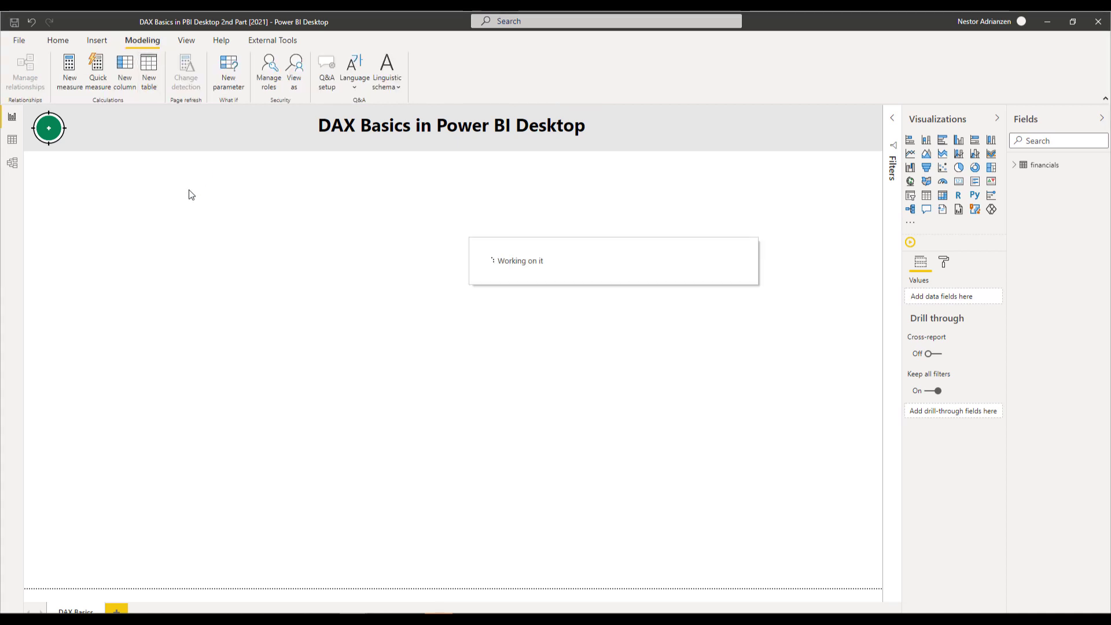
text(Dates =)
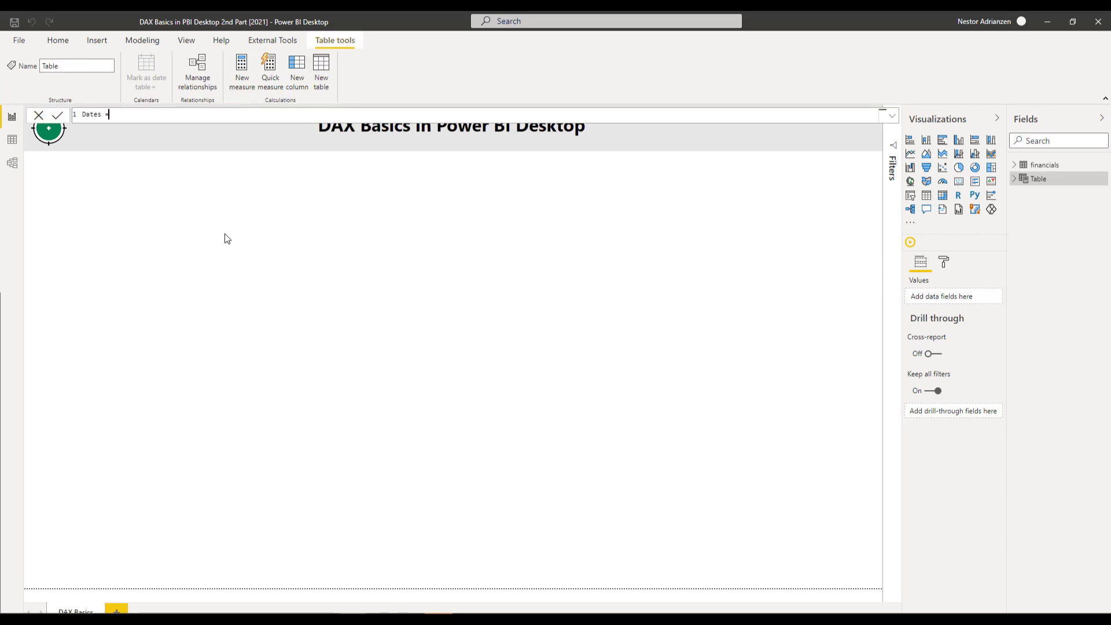
key(shift+Return)
text(cal)
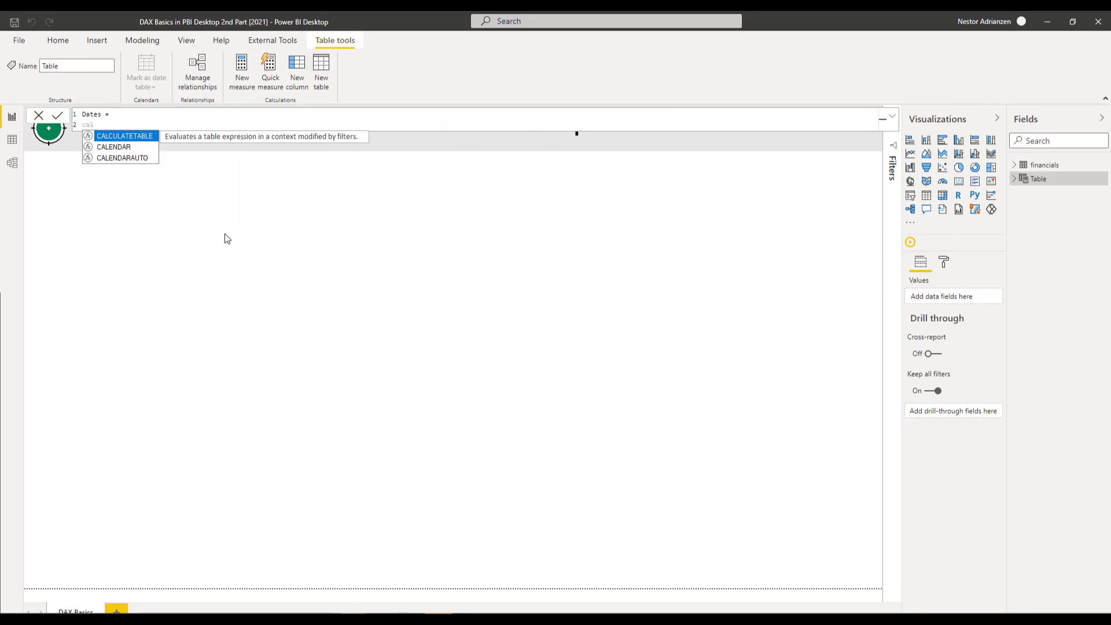
key(Down)
key(Tab)
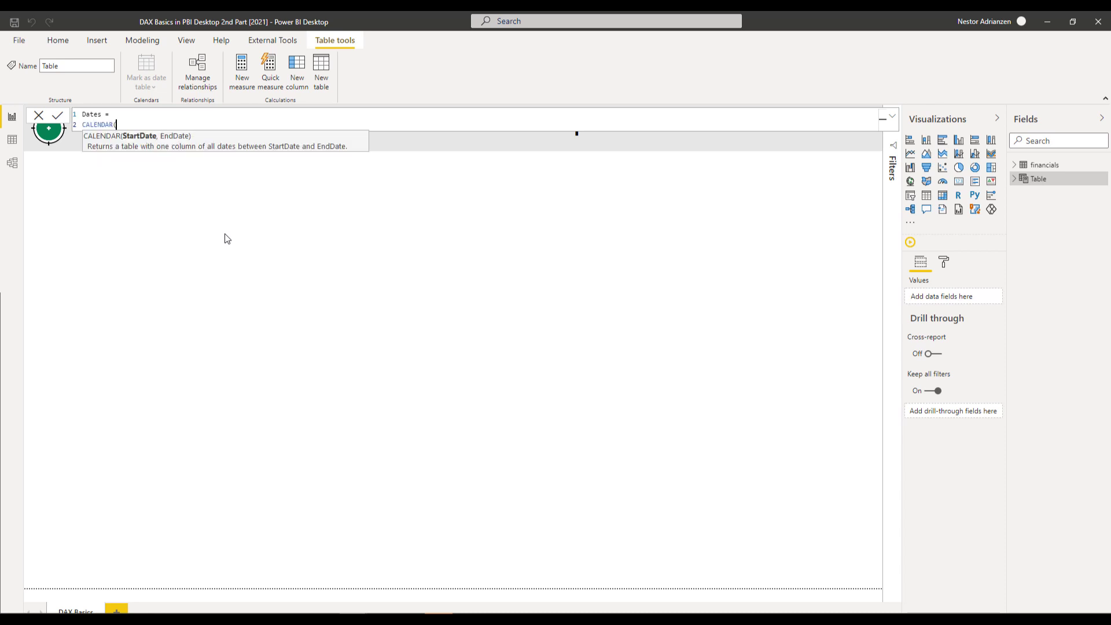
key(shift+Return)
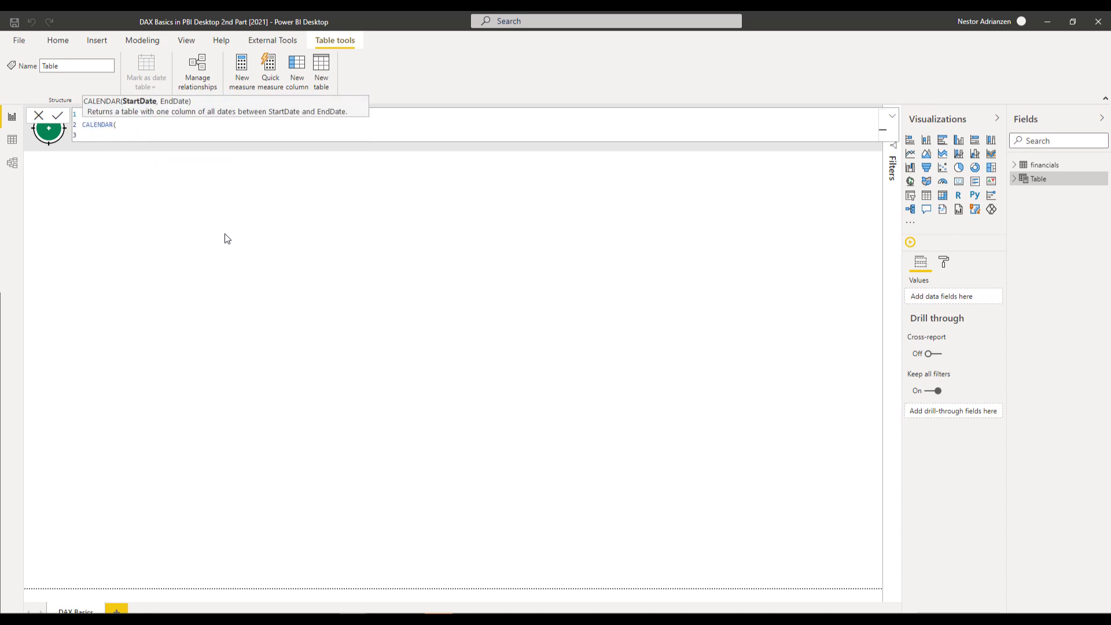
Step: Enter the CALENDAR start date as DATE( YEAR( MIN(financials[Date])),01,01), followed by a new line for the end date
key(Tab)
text(date)
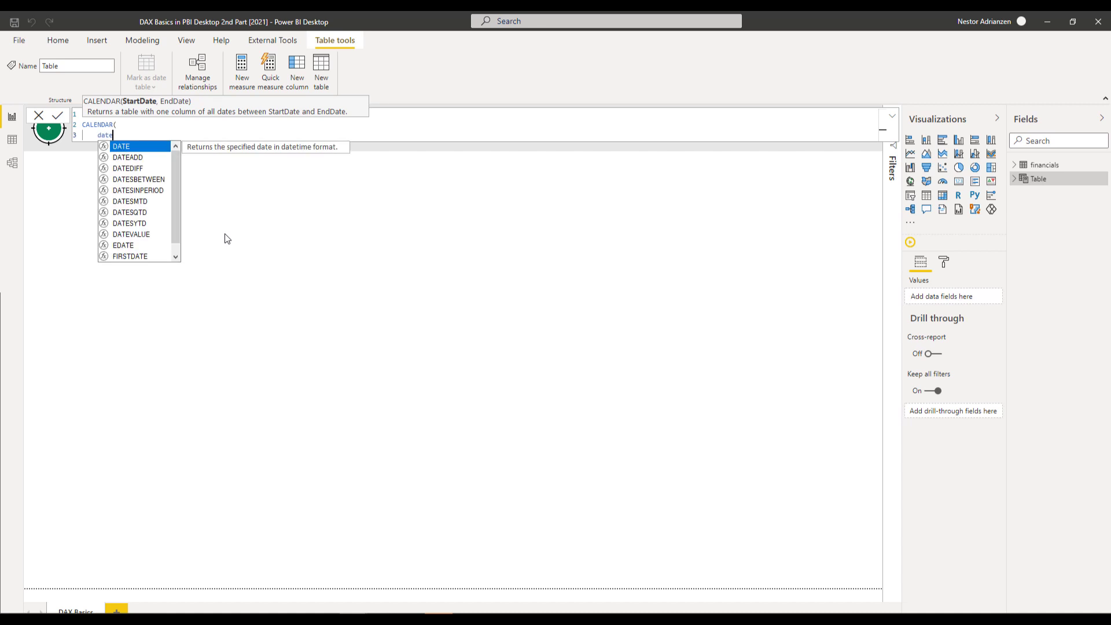
key(Tab)
text(yea)
key(Tab)
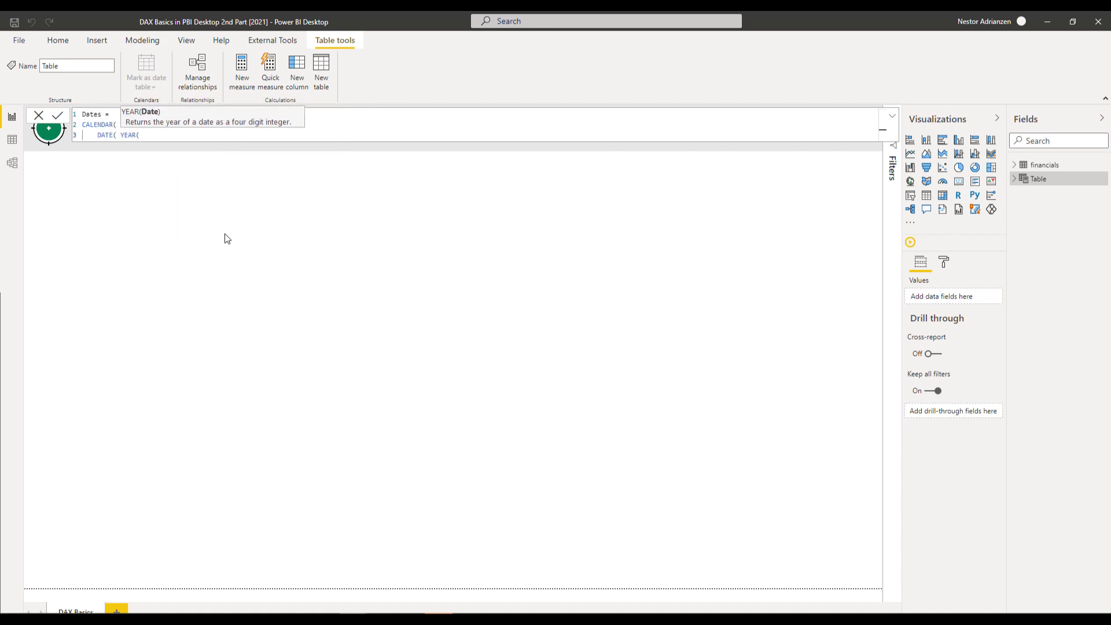
text(min)
key(Tab)
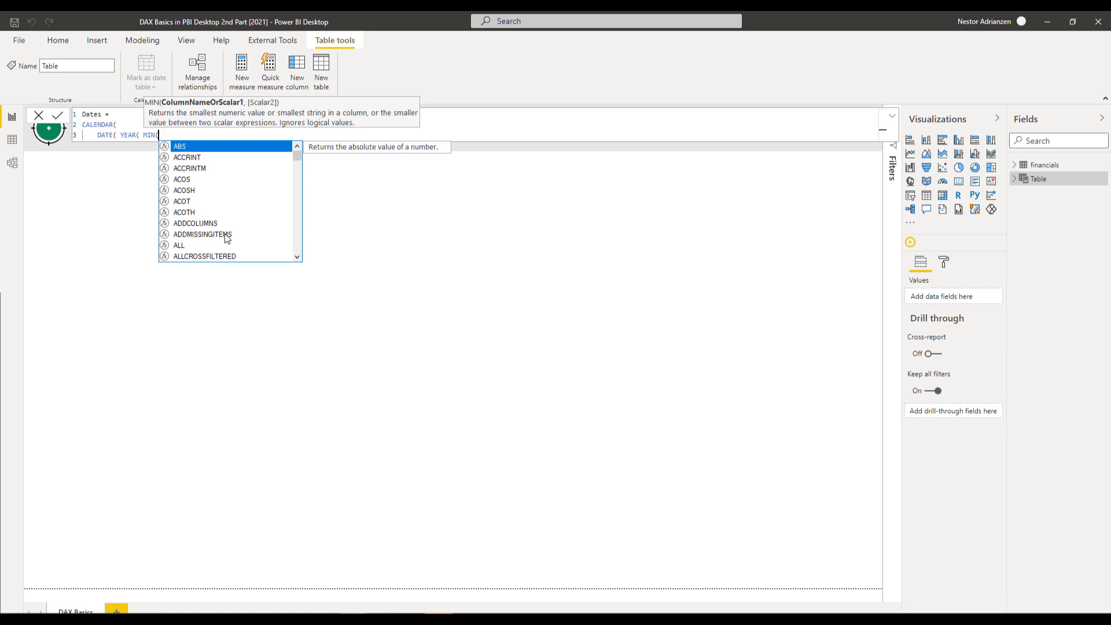
text(date)
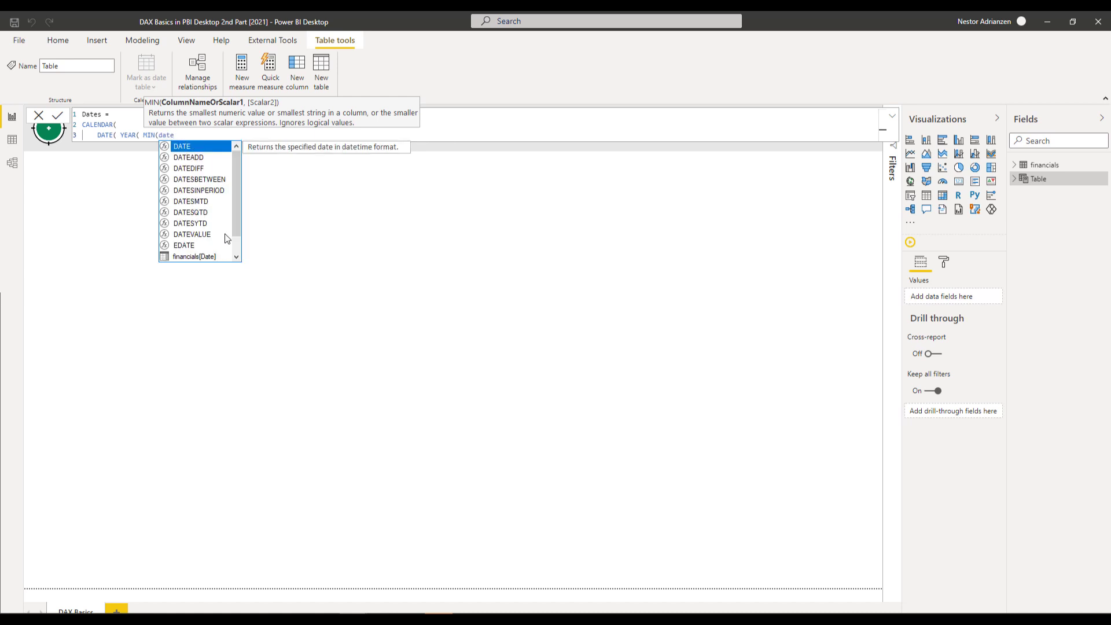
key(Down)
key(Down)
key(Down)
key(Down)
key(Down)
key(Down)
key(Down)
key(Down)
key(Down)
key(Down)
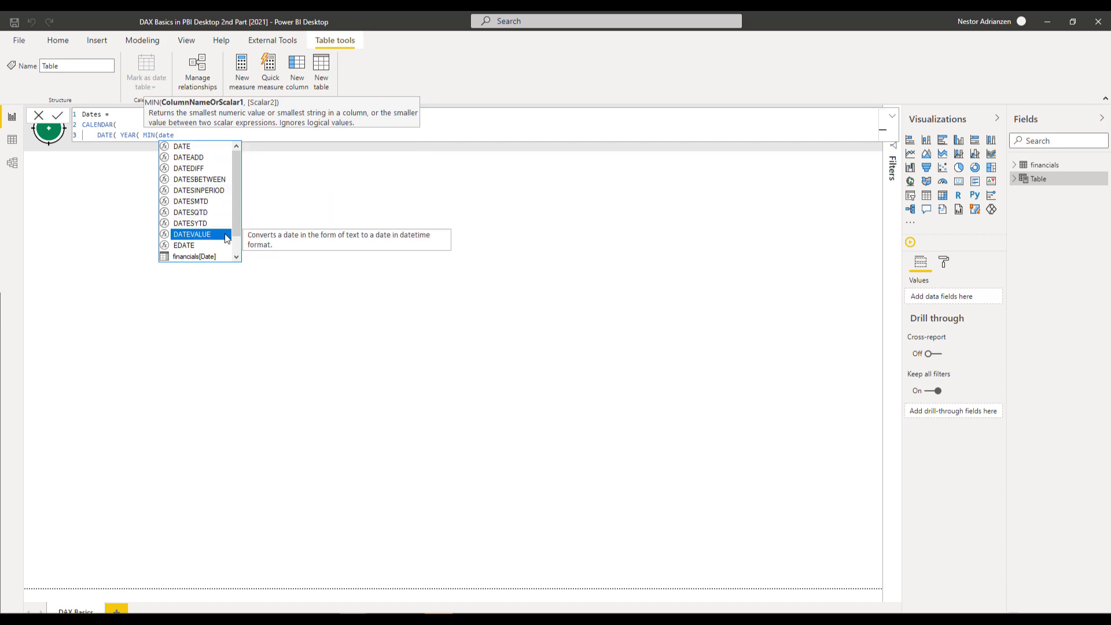
key(Tab)
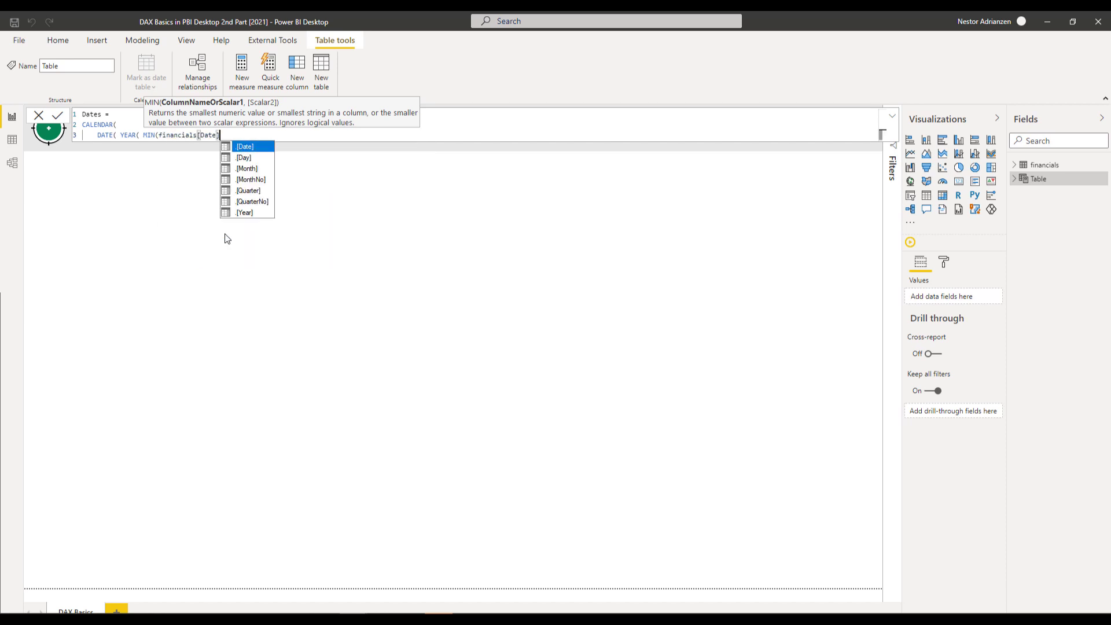
text())
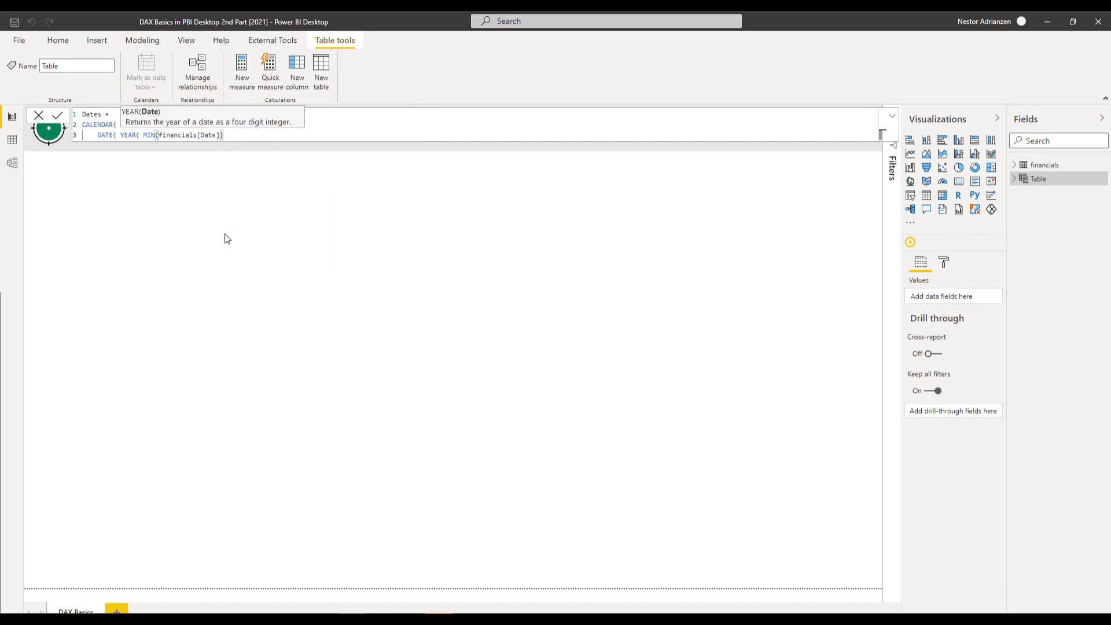
text(),)
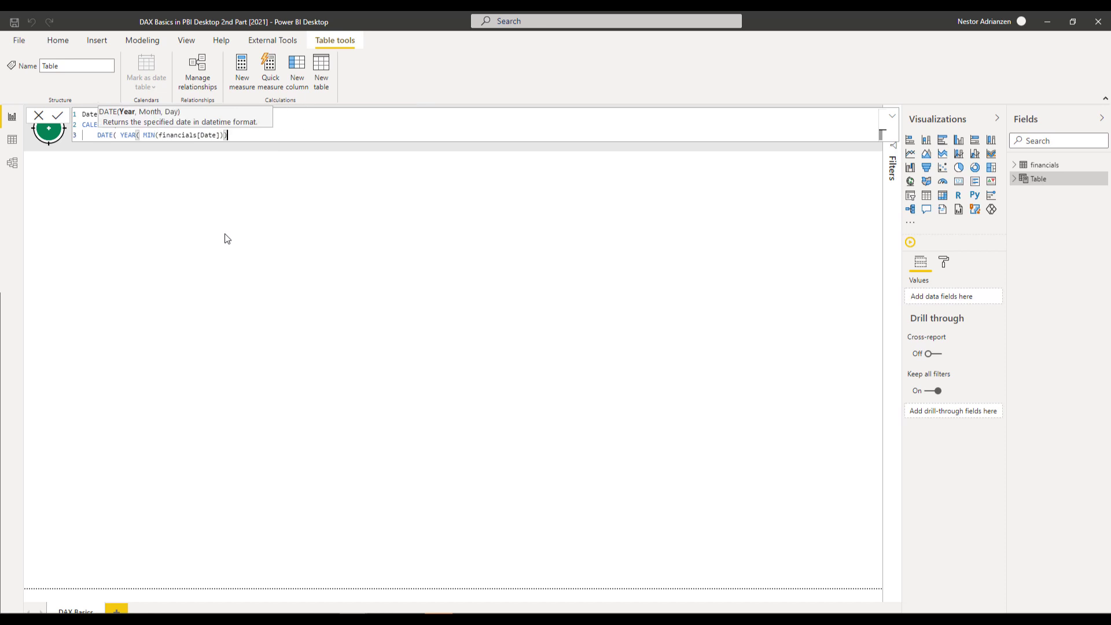
text(01,01))
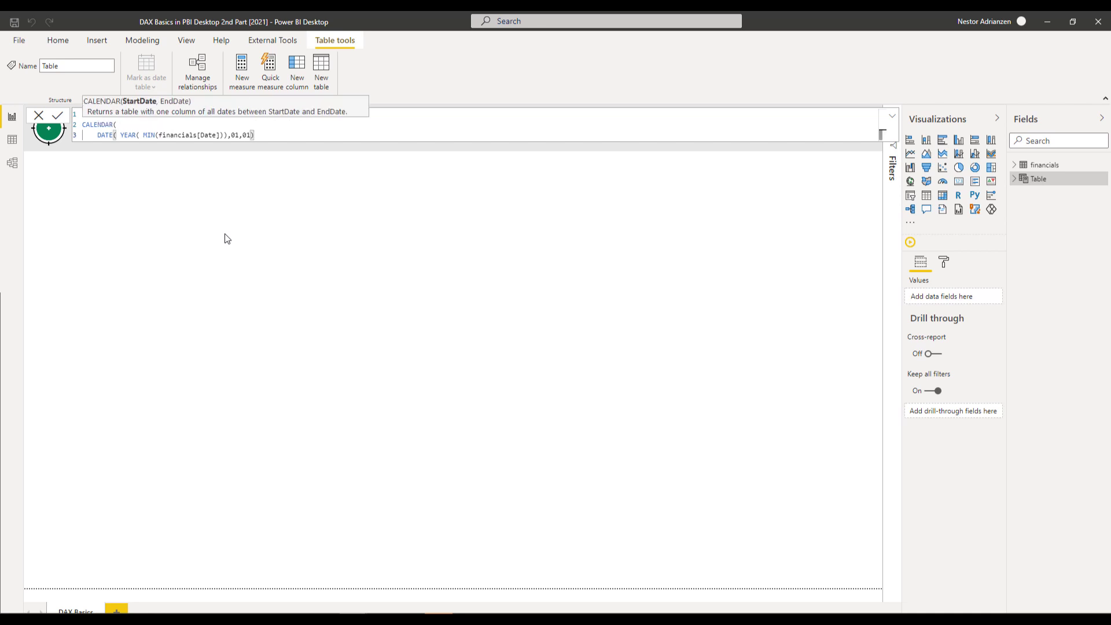
text(,)
key(shift+Return)
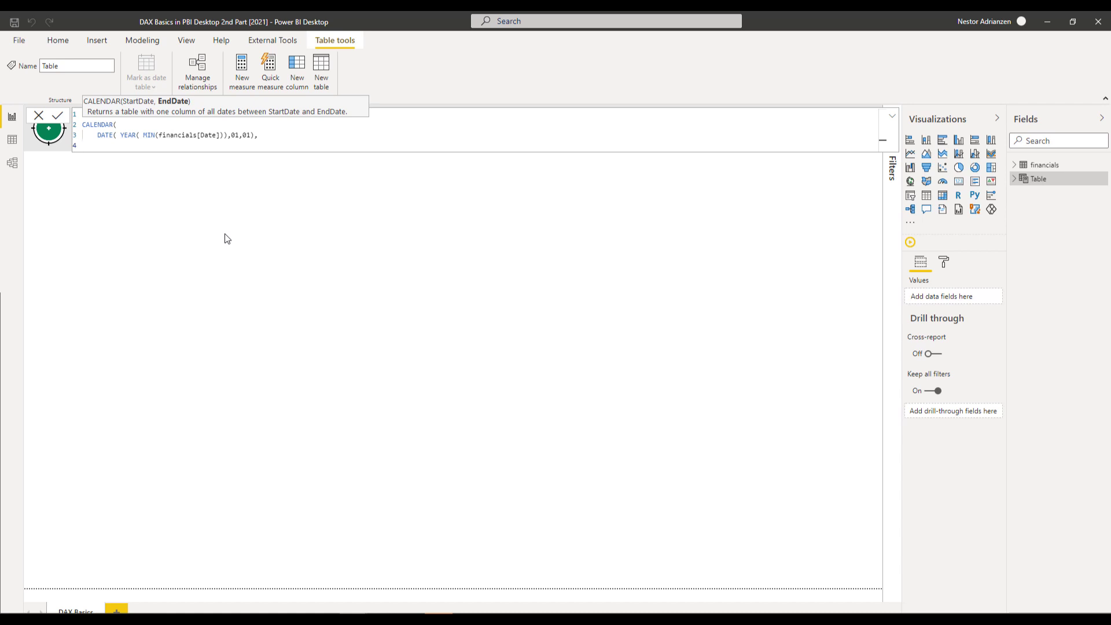
Step: Enter the CALENDAR end date as DATE( YEAR( MAX( financials[Date])),12,31), close the function and commit the Dates table
text(date( year()
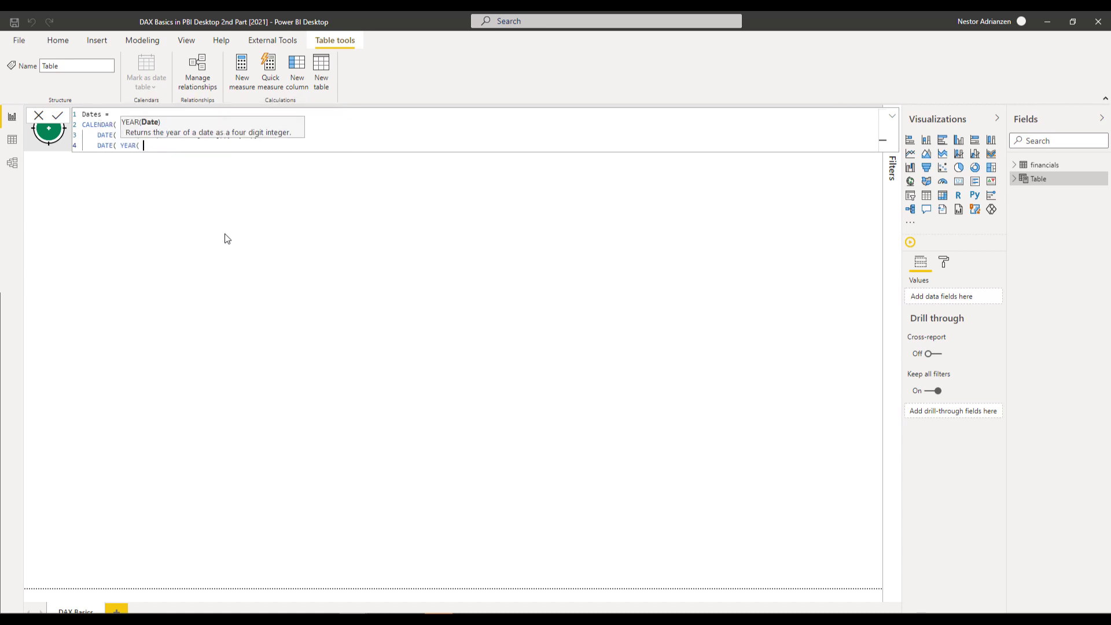
text( m)
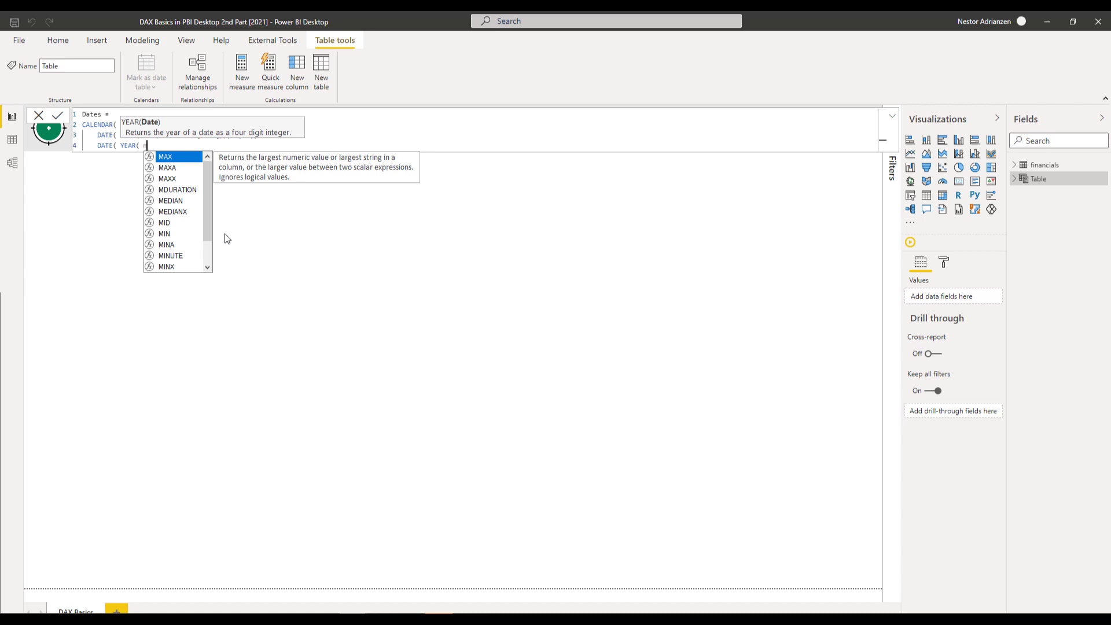
text(ax( )
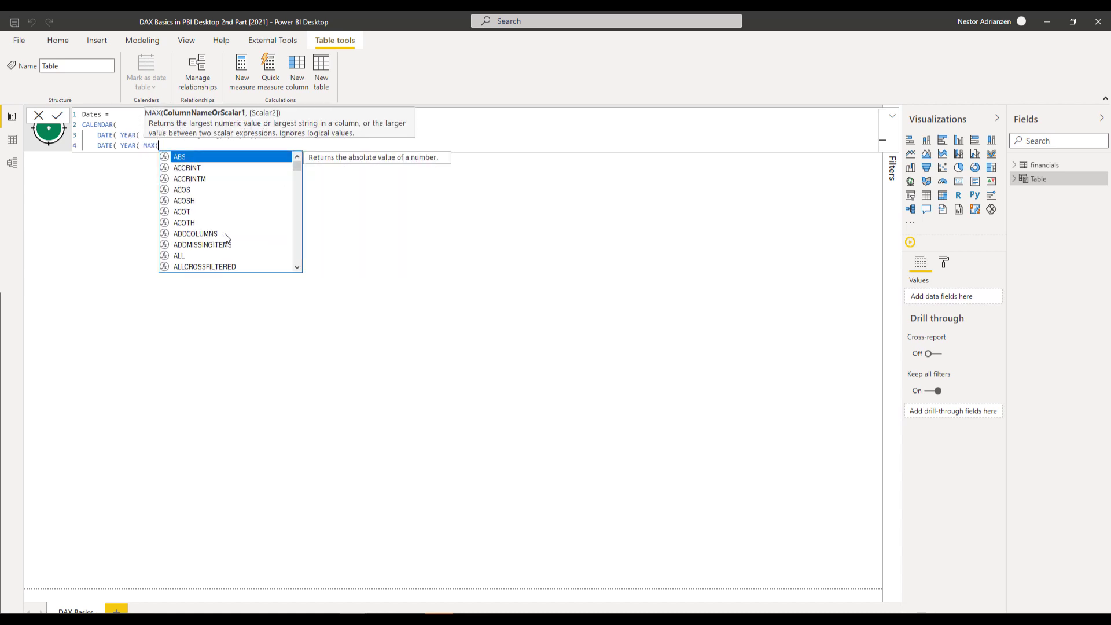
text(da)
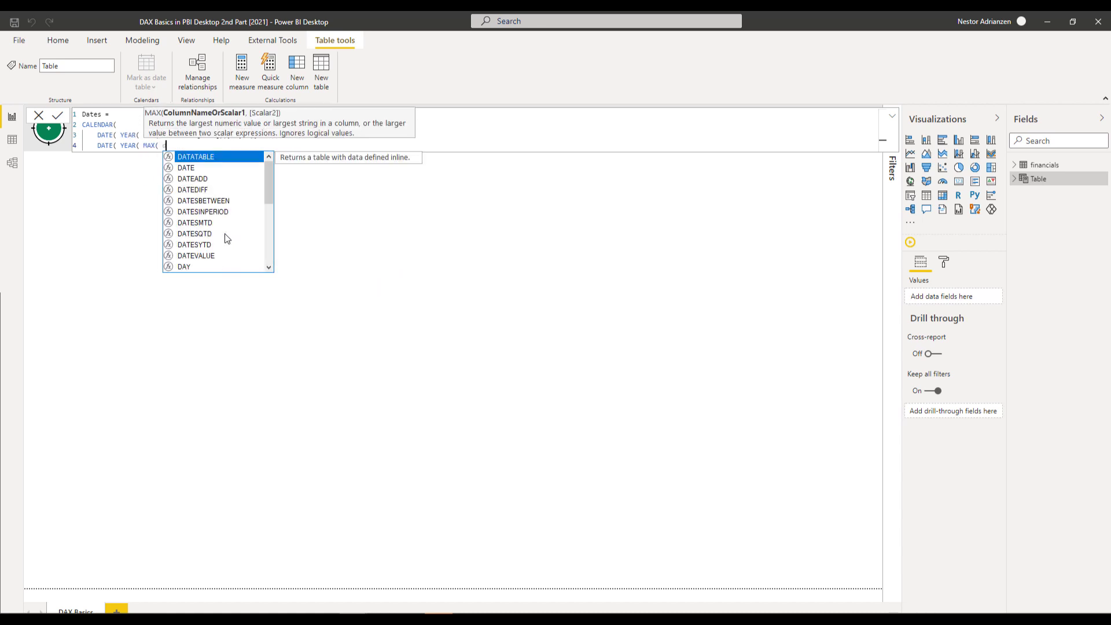
text(te)
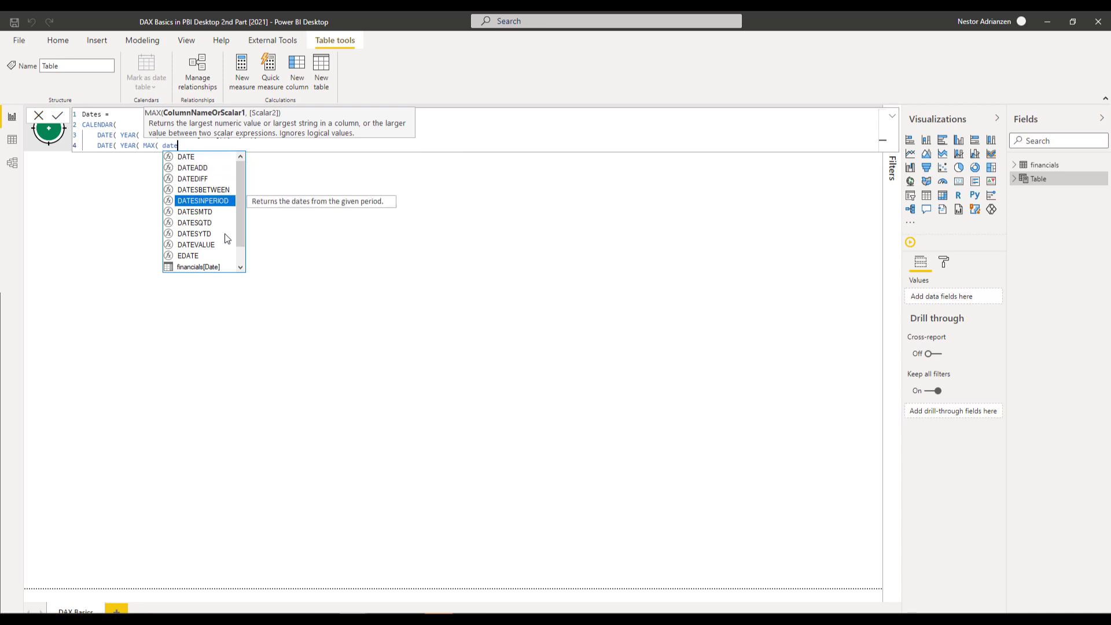
key(Tab)
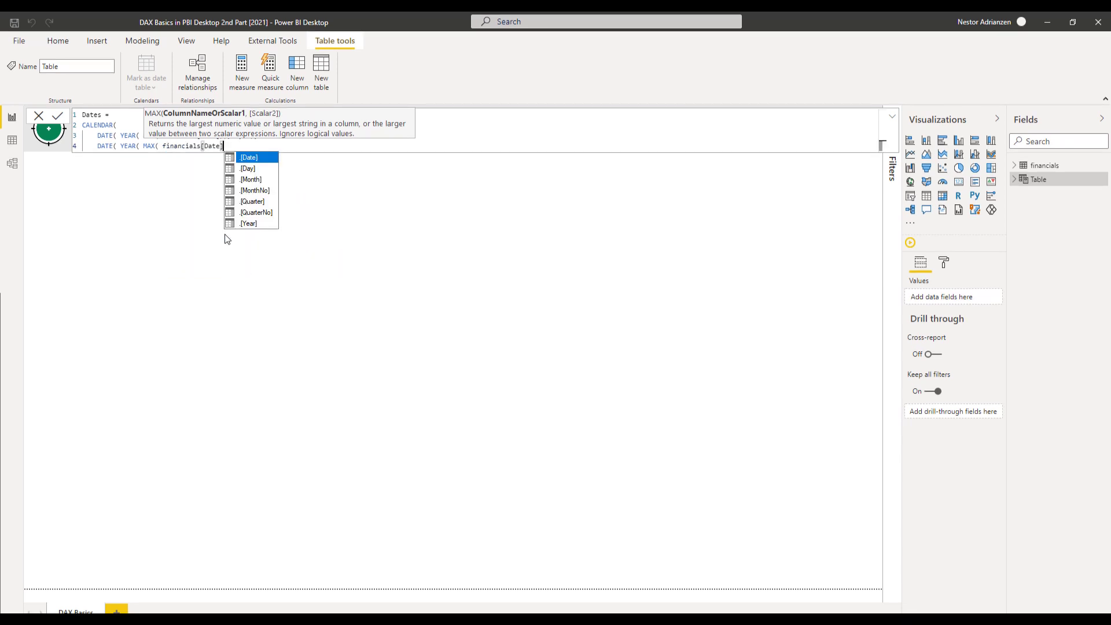
text())
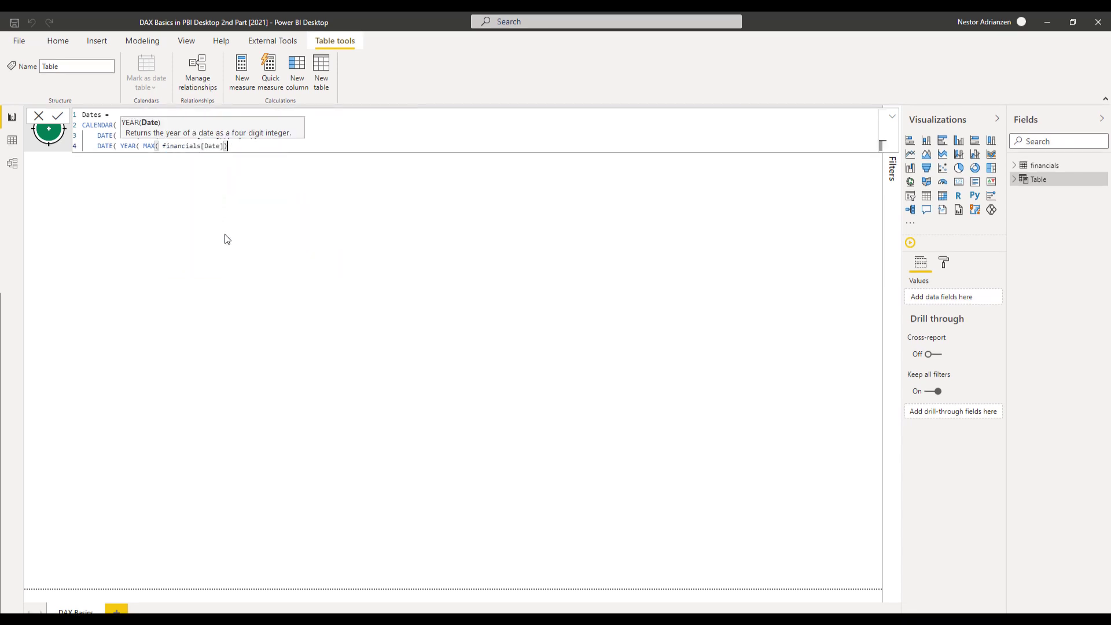
text(),)
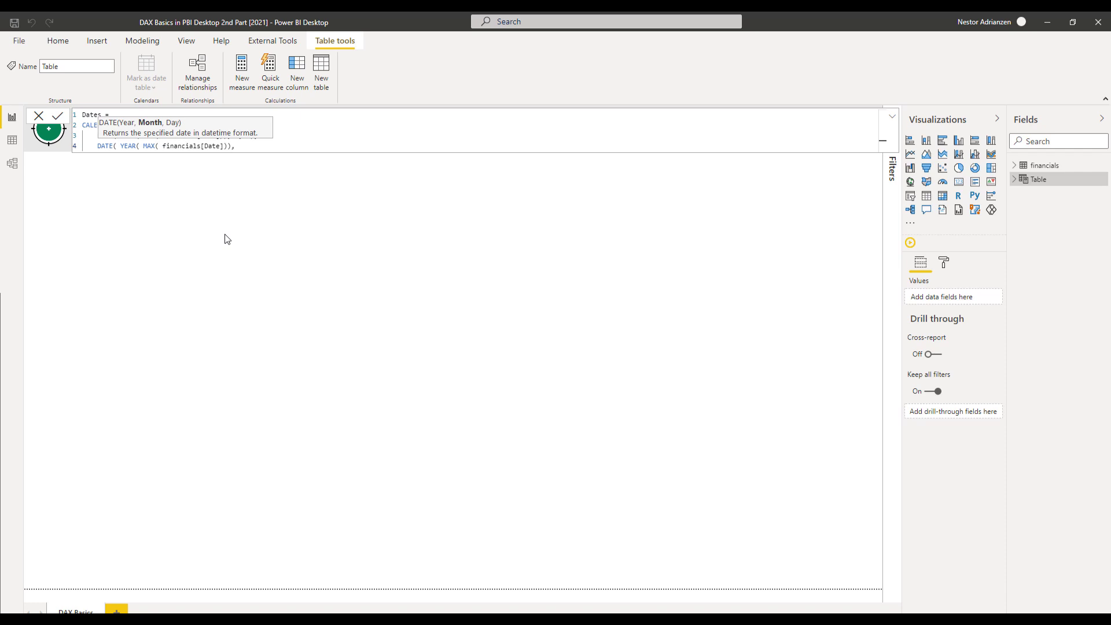
text(12,31))
key(shift+Return)
text())
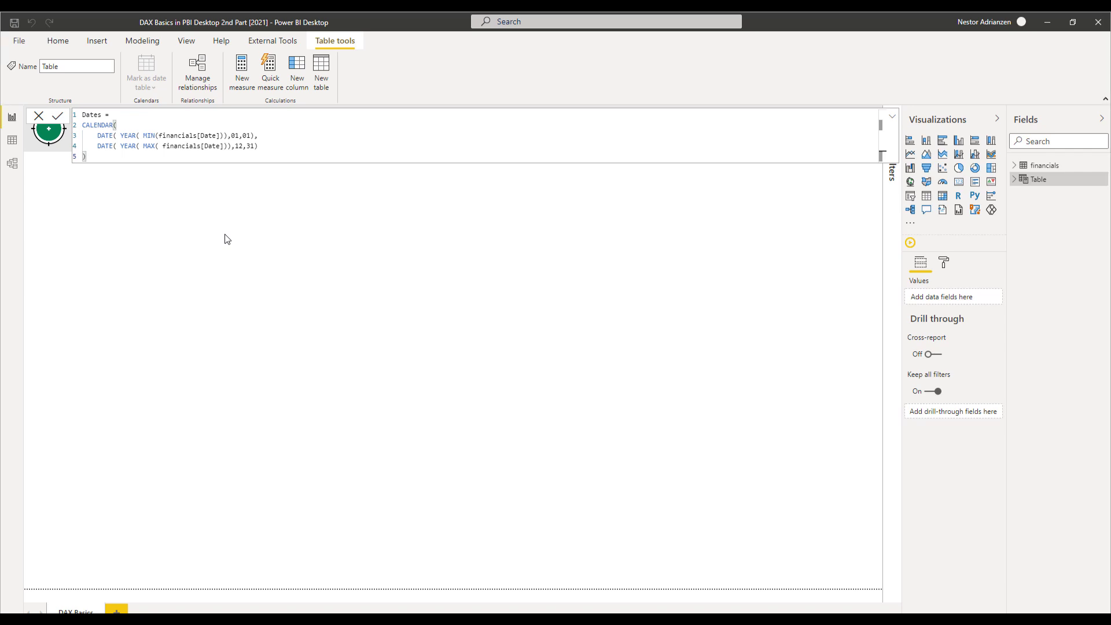
key(Return)
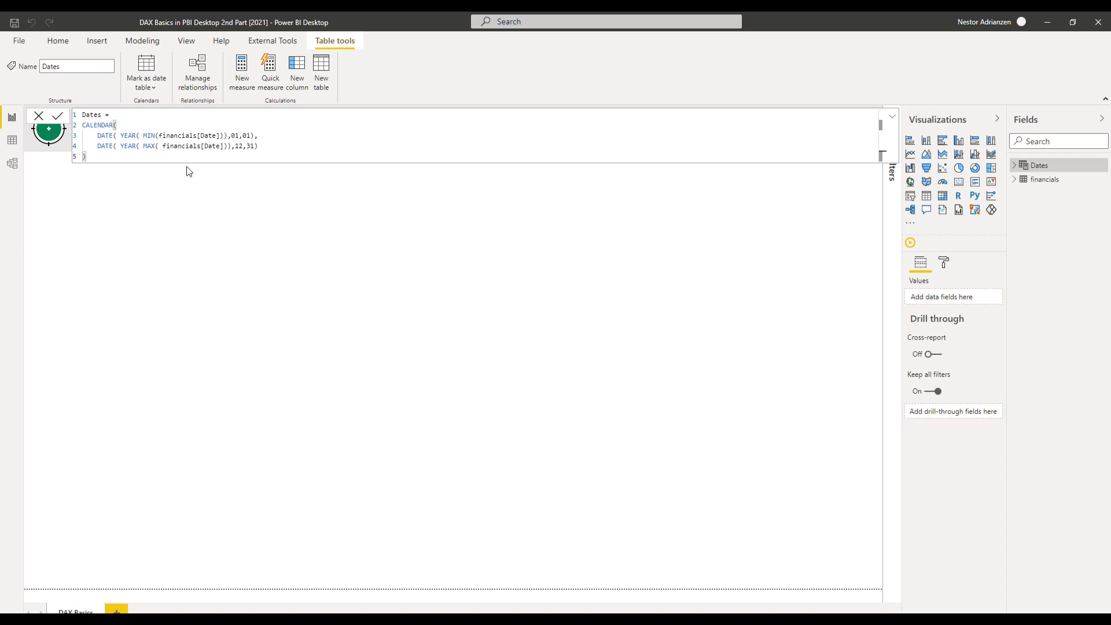
Step: Show the Dates table's data and add a new calculated column to it named Year Month
click(12, 140)
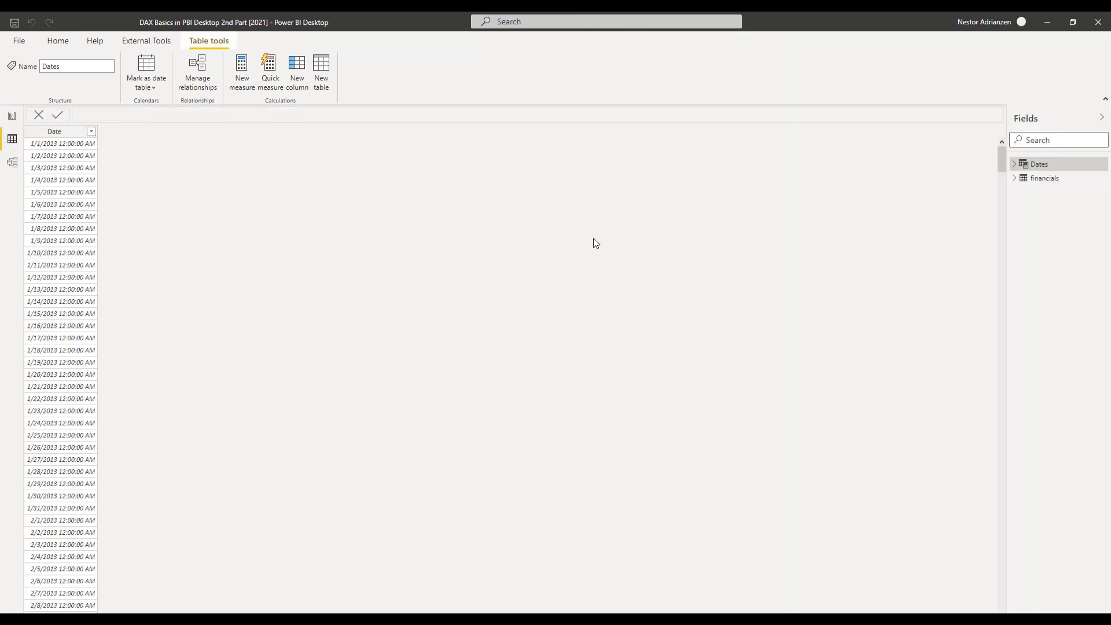
click(62, 136)
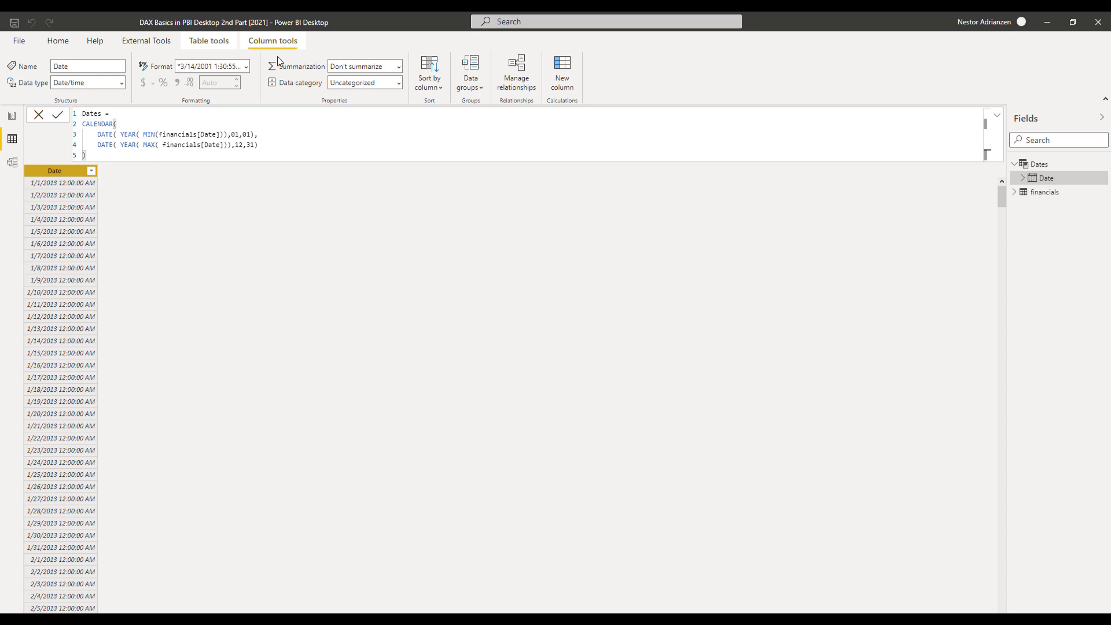
click(563, 74)
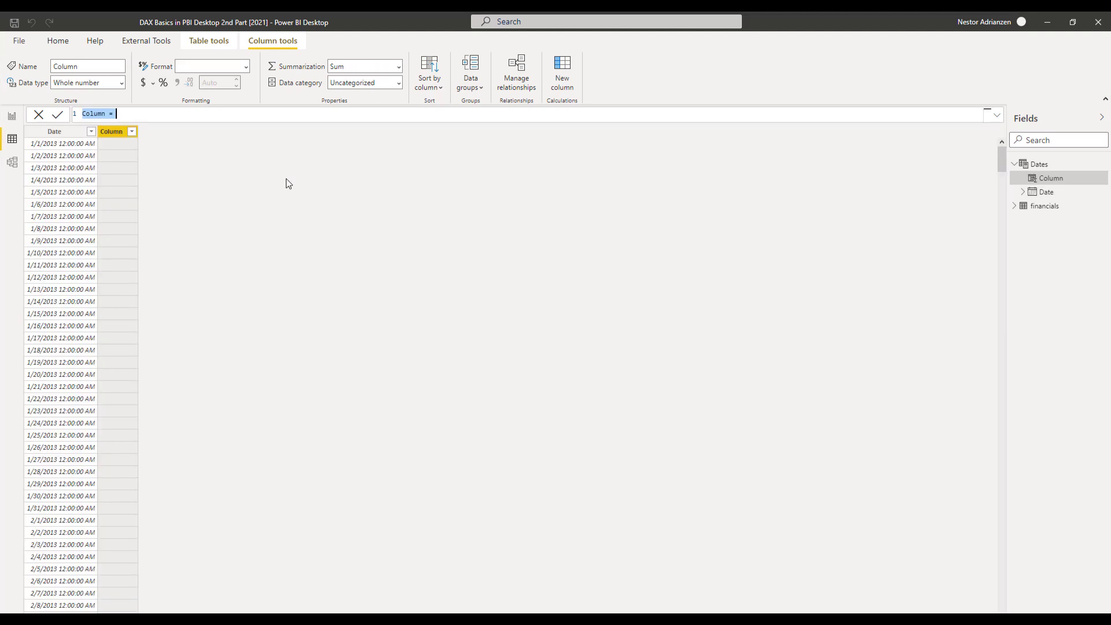
text(Year Month =)
key(shift+Return)
Step: Define the Year Month column as FORMAT( Dates[Date], "YYYY MM") and commit the formula
text(forma)
key(Tab)
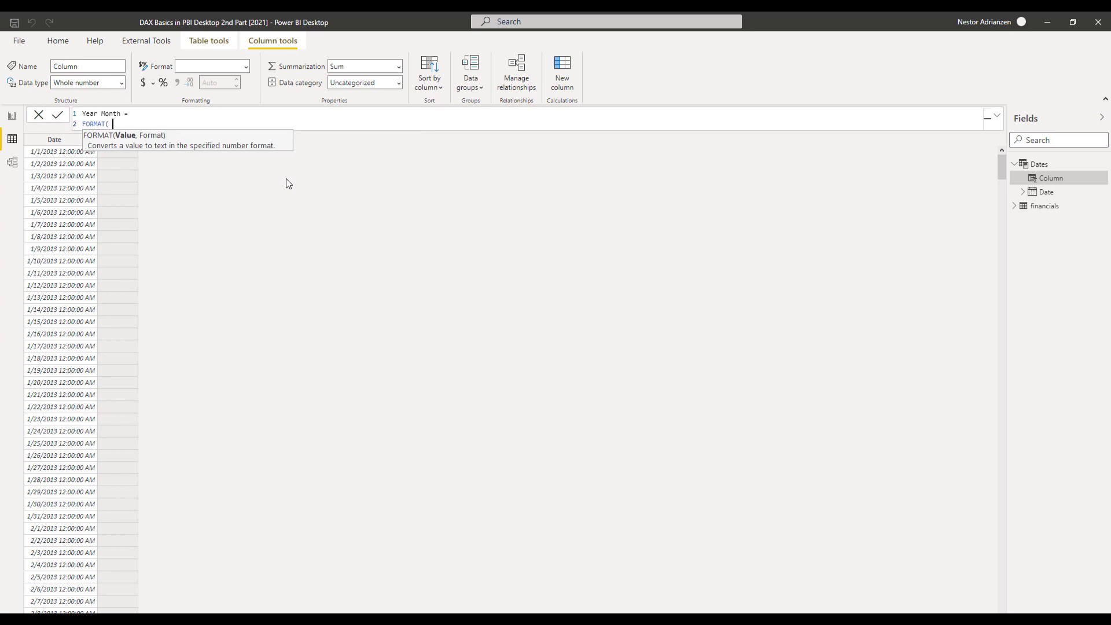
text(date)
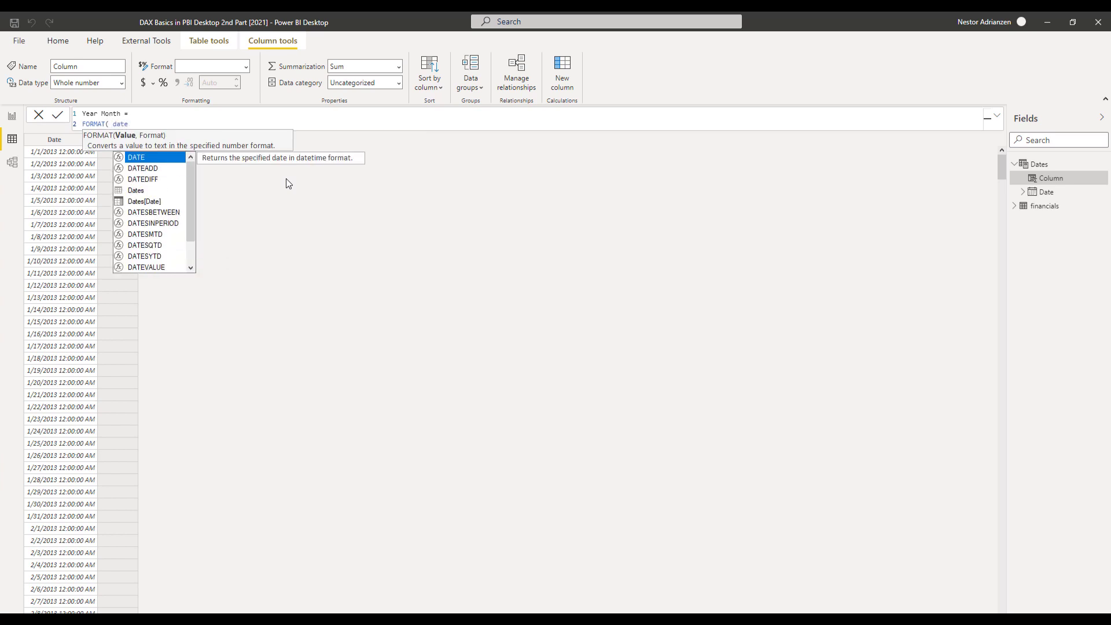
key(Down)
key(Down)
key(Down)
key(Down)
key(Tab)
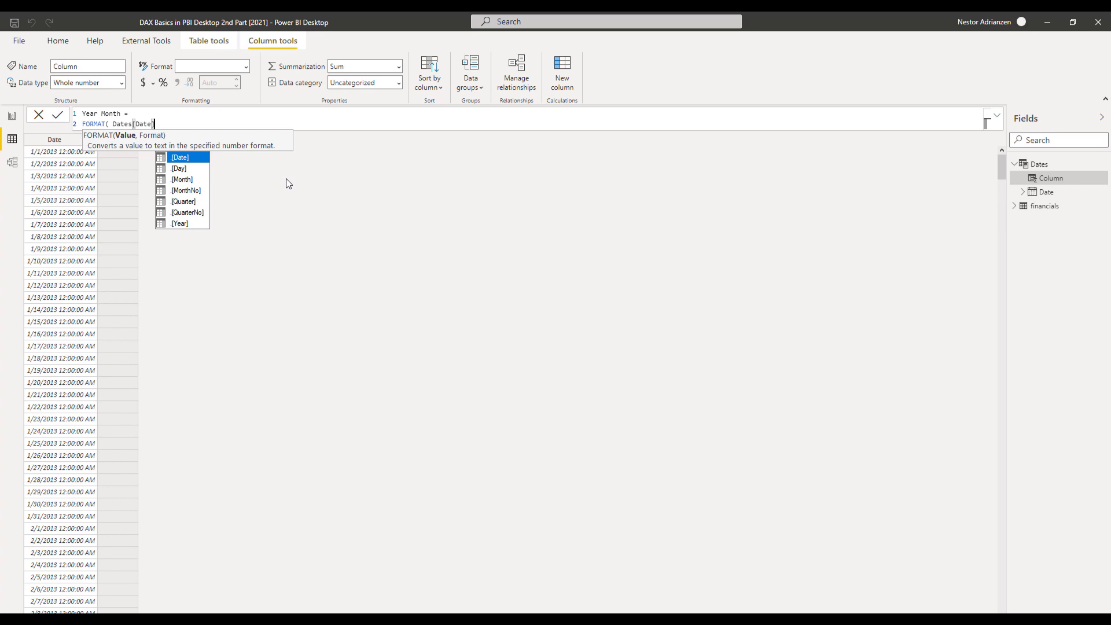
text(,)
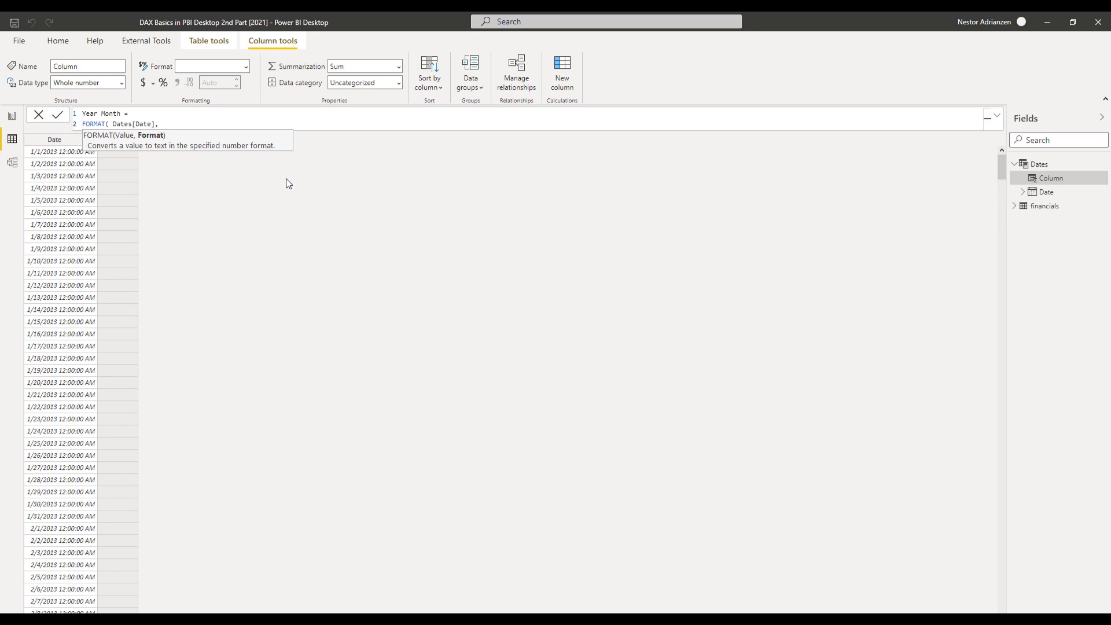
text( "YYYY MM)
text())
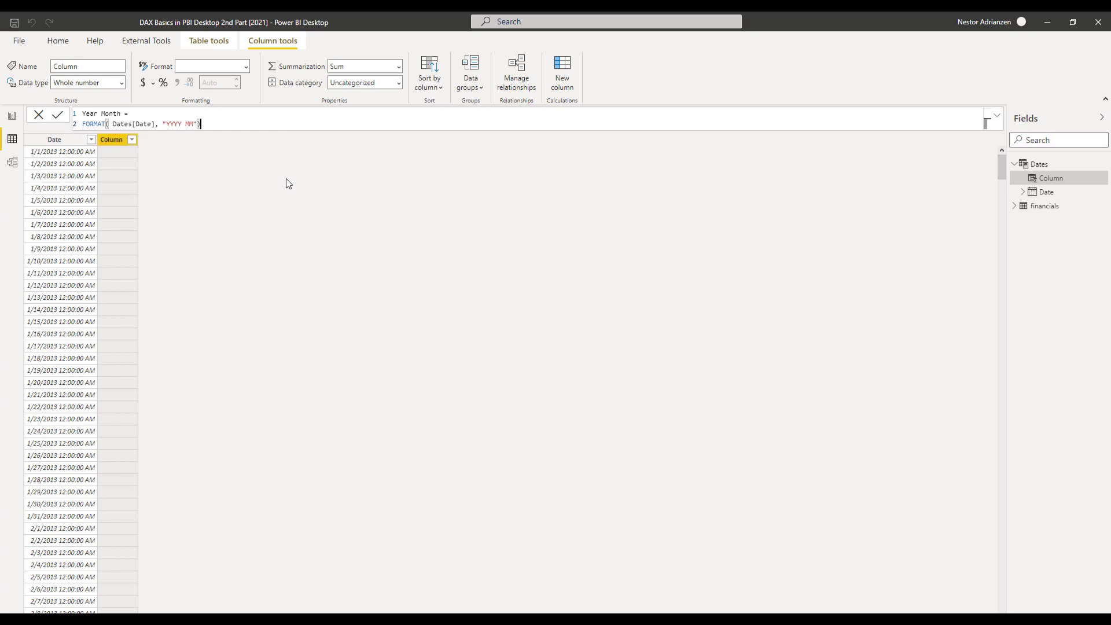
key(Return)
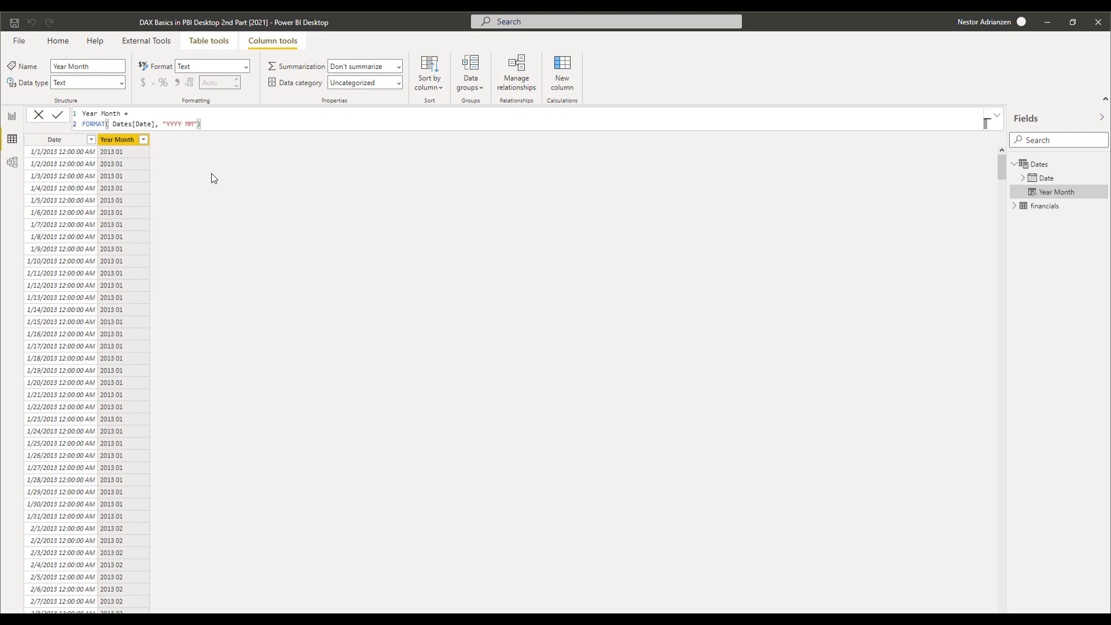
Step: In the data model, place the financials table beside Dates and relate Dates[Date] to the financials Date column
click(11, 116)
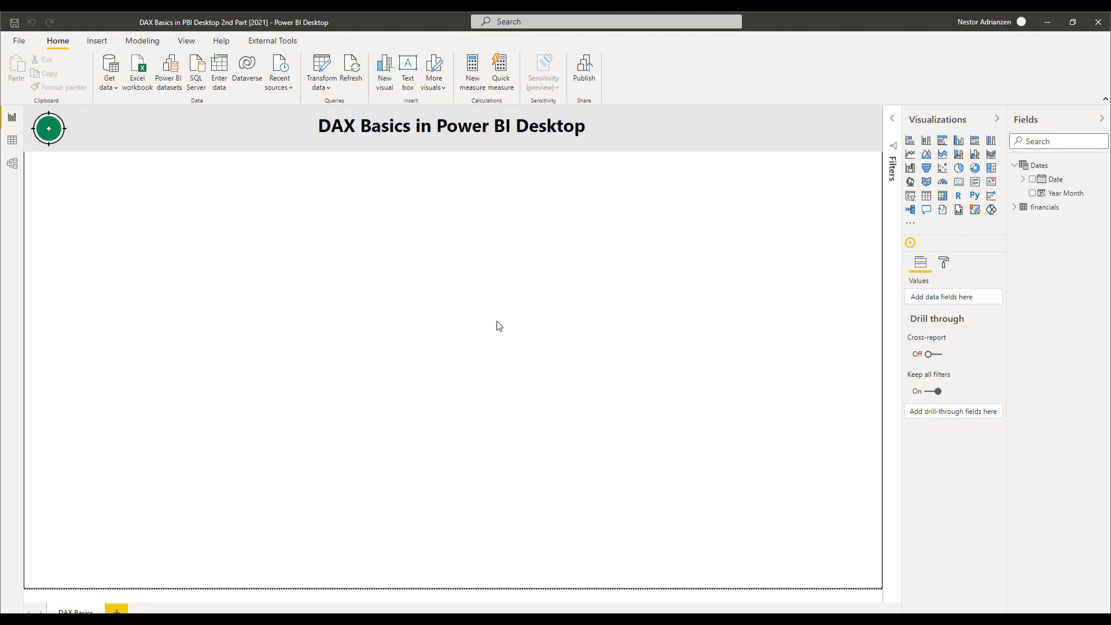
click(14, 165)
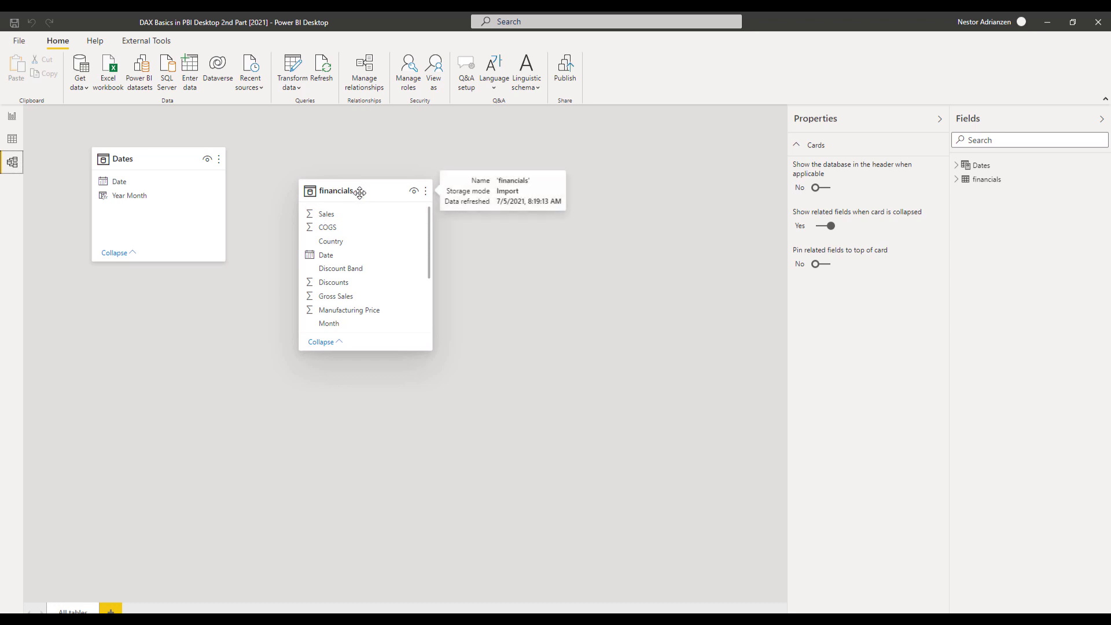
drag(359, 193, 383, 164)
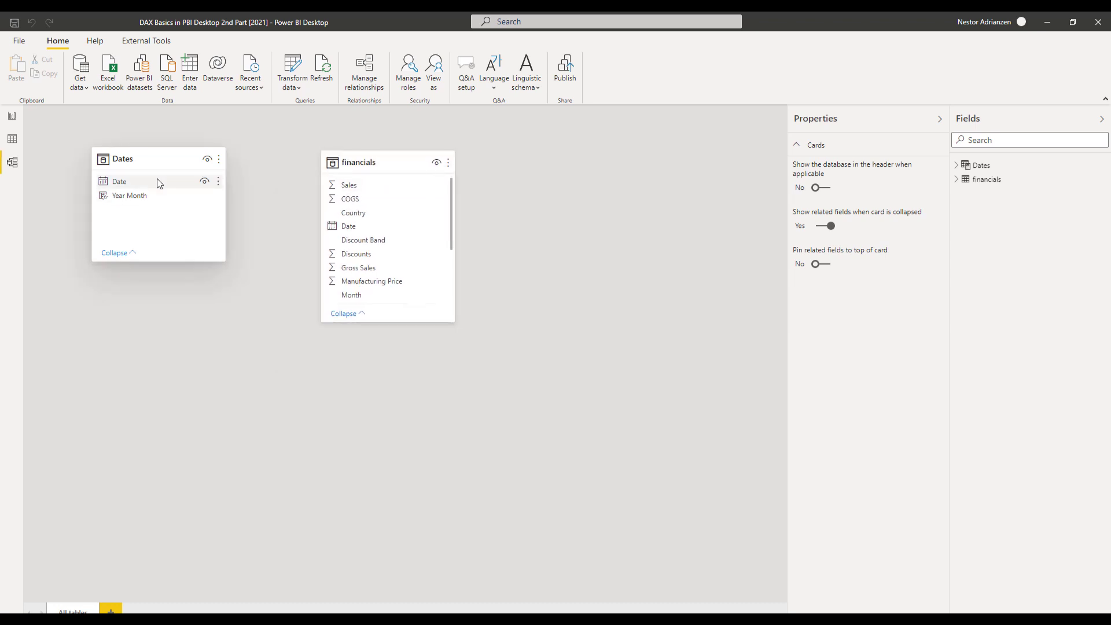
drag(156, 184, 354, 219)
drag(360, 254, 393, 229)
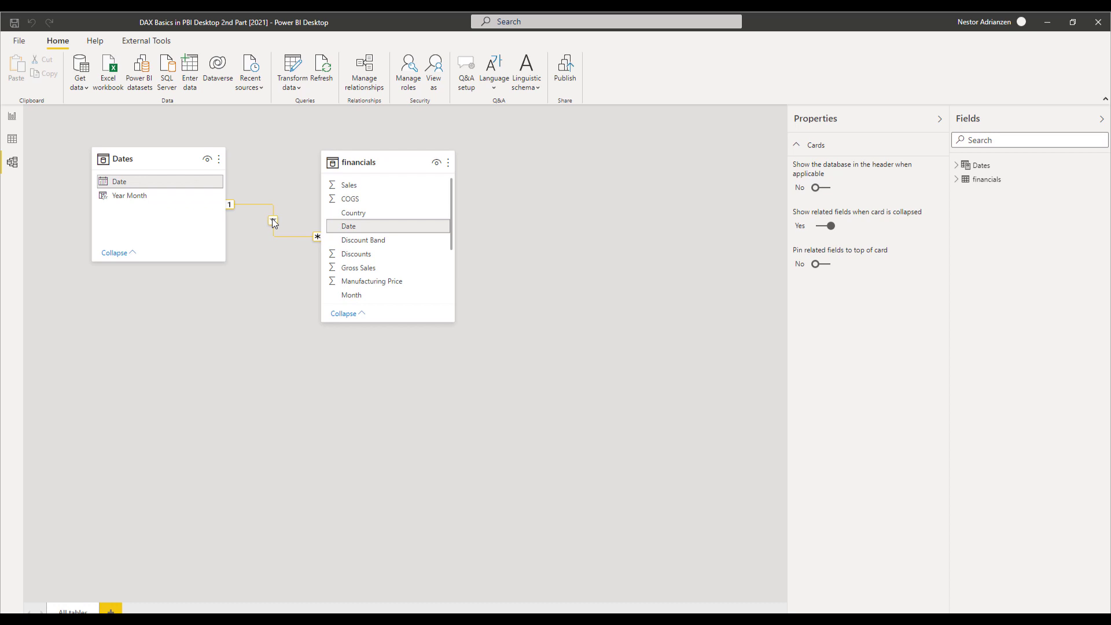
Step: Review the Dates–financials relationship's linked columns, cardinality and filter direction, and accept its settings
double_click(273, 220)
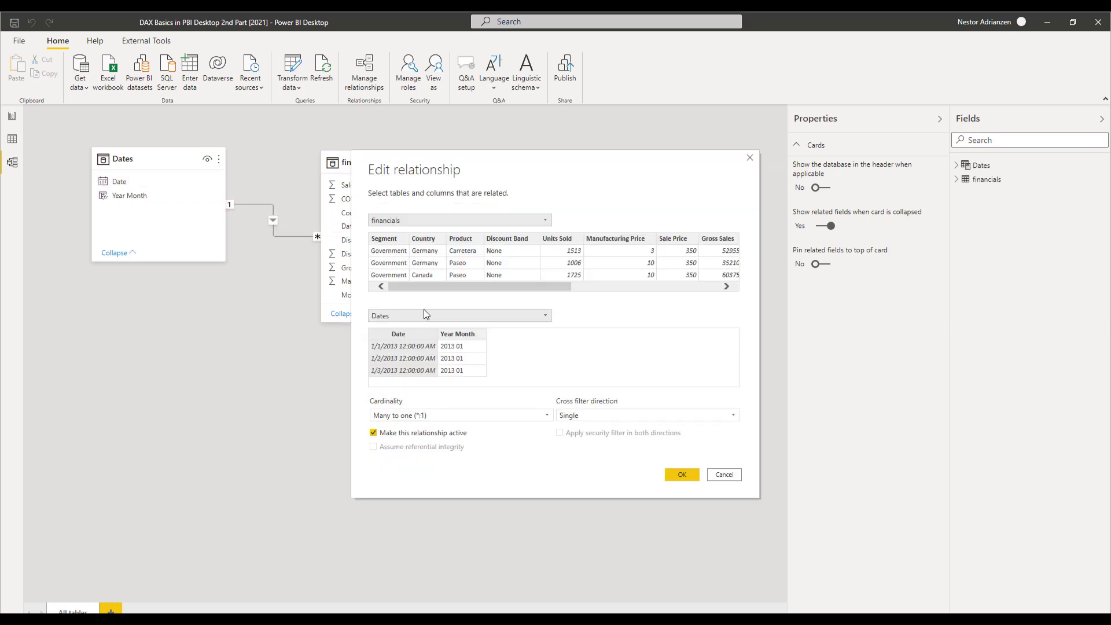
drag(524, 285, 658, 280)
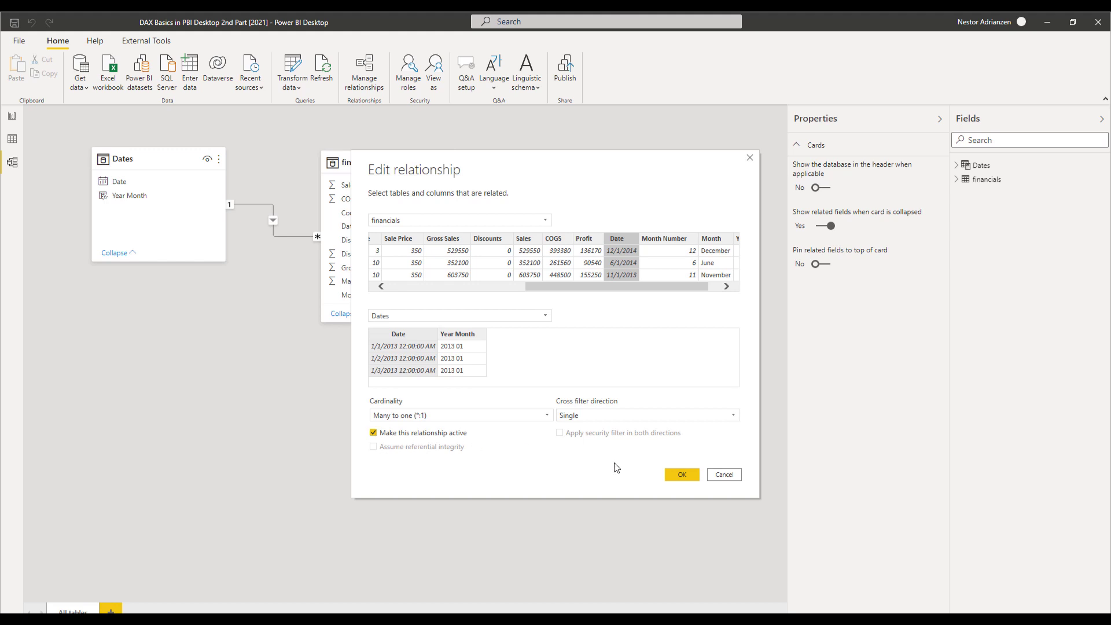
click(680, 476)
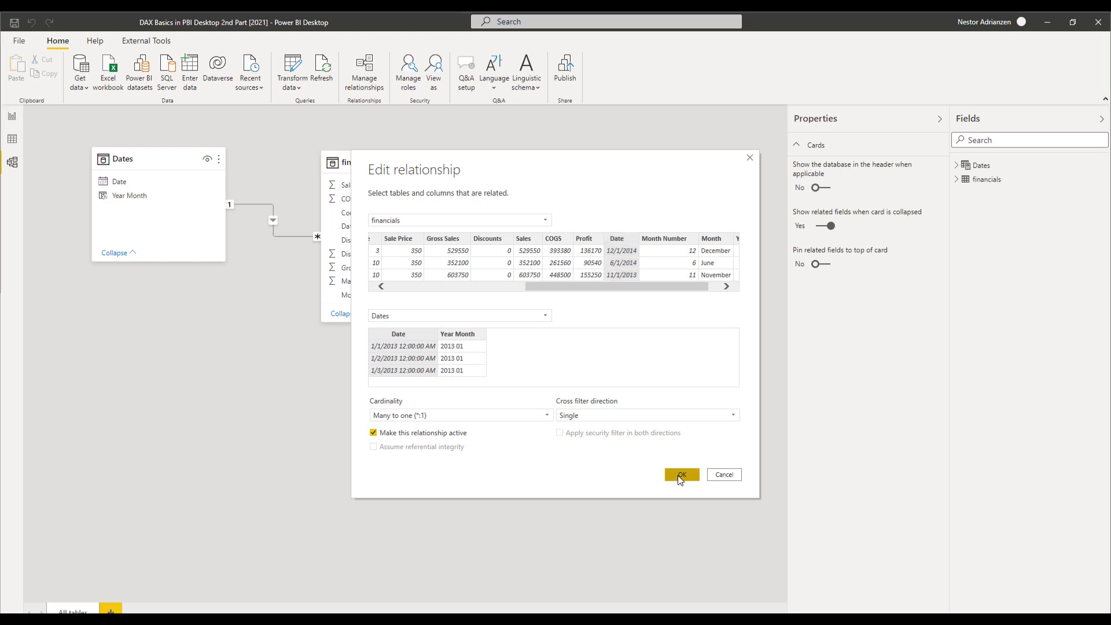
Step: Set the Dates table's Date column to the Date data type with the 3/14/01 (m/d/yy) format
click(14, 141)
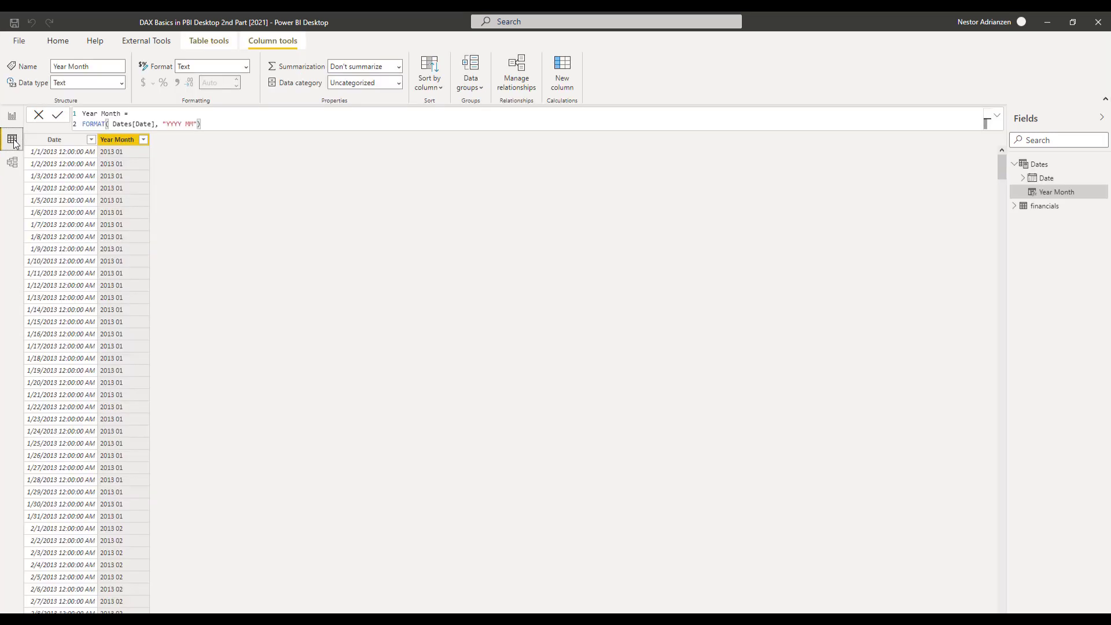
click(72, 142)
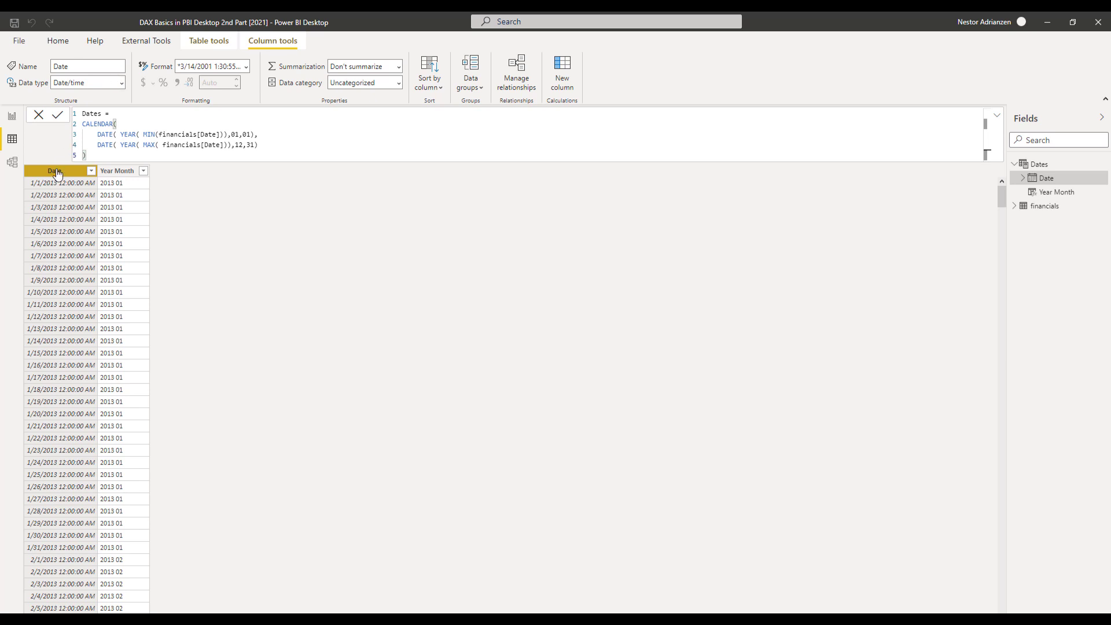
click(121, 84)
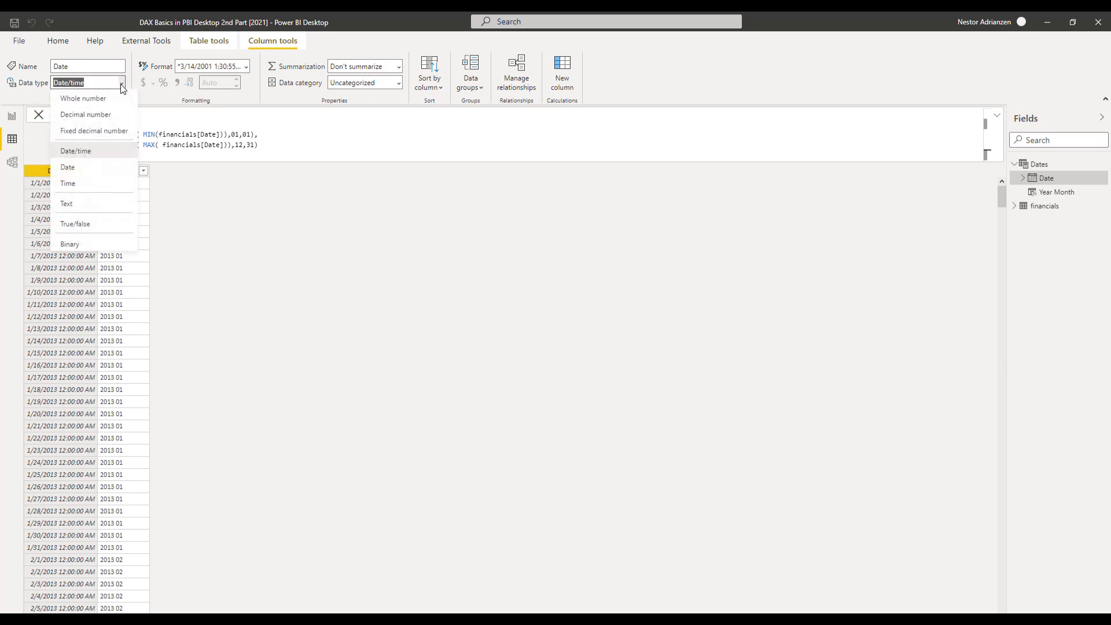
click(89, 169)
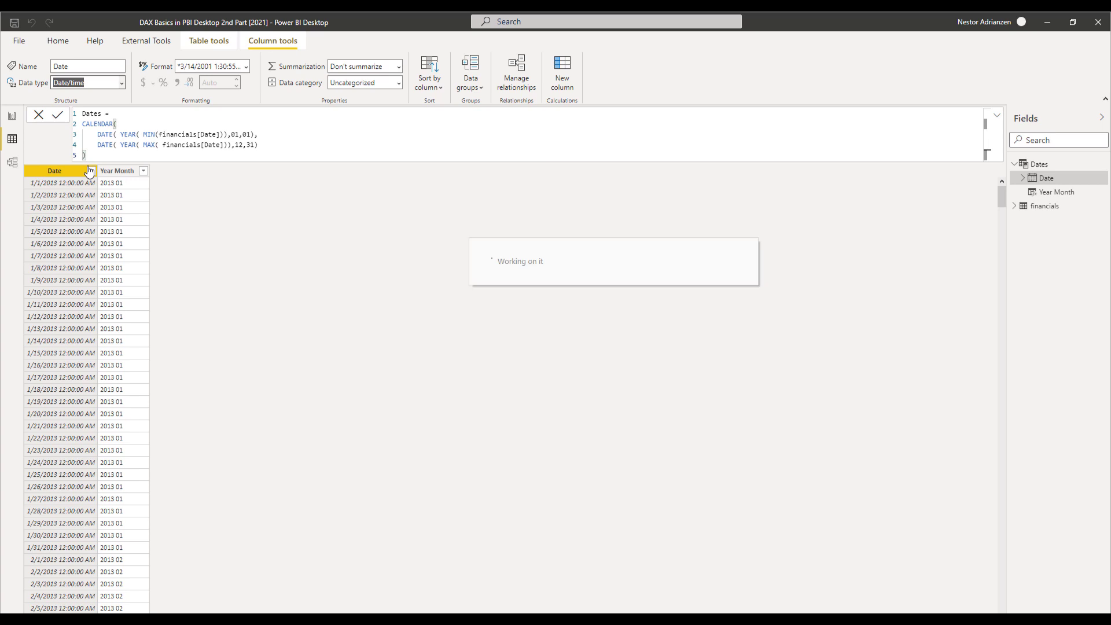
click(246, 67)
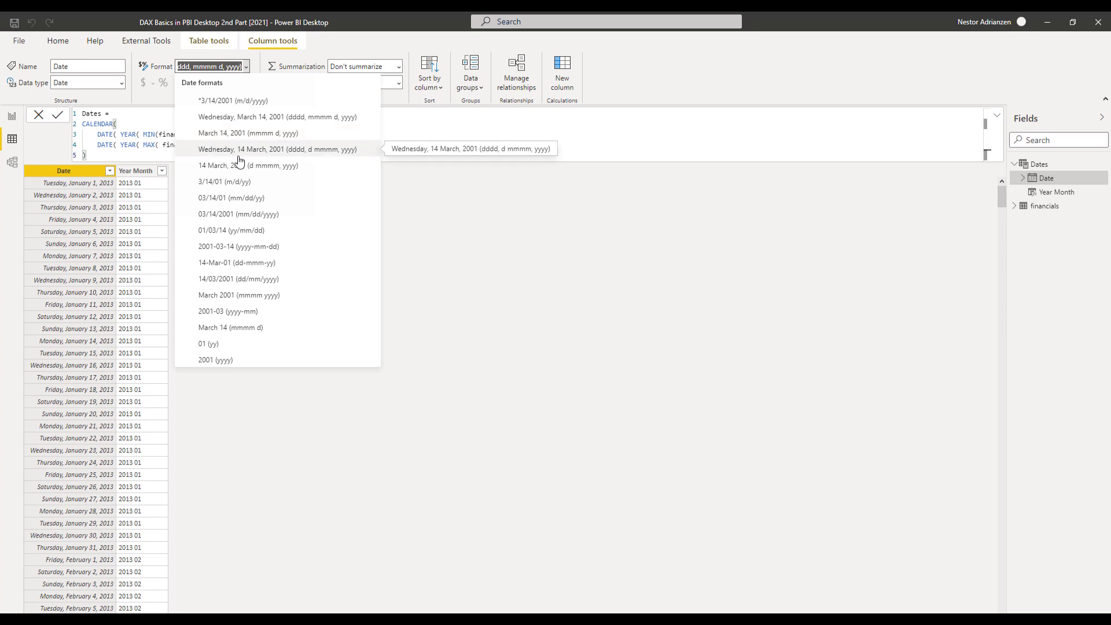
click(225, 183)
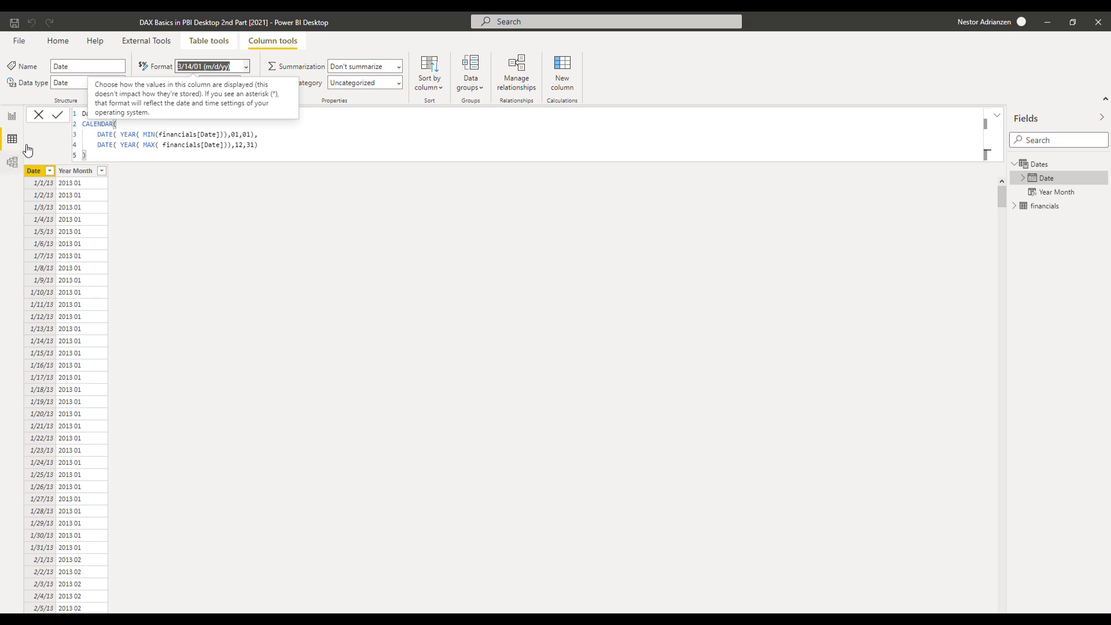
Step: Set the financials table's Date column to the Date data type with the 3/14/01 (m/d/yy) format
click(1044, 207)
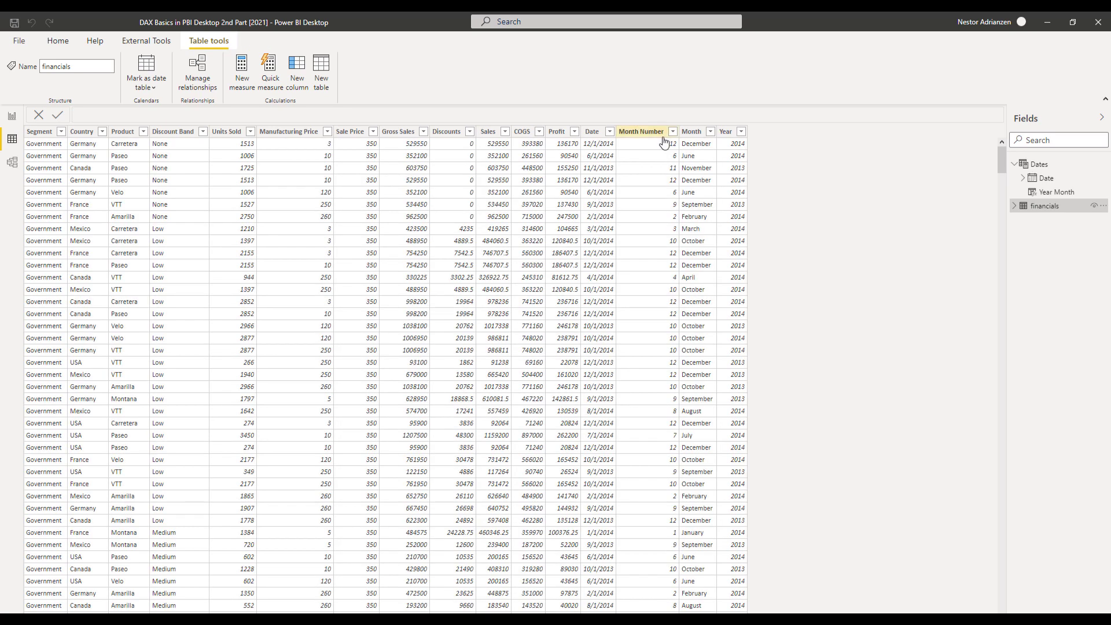
click(596, 135)
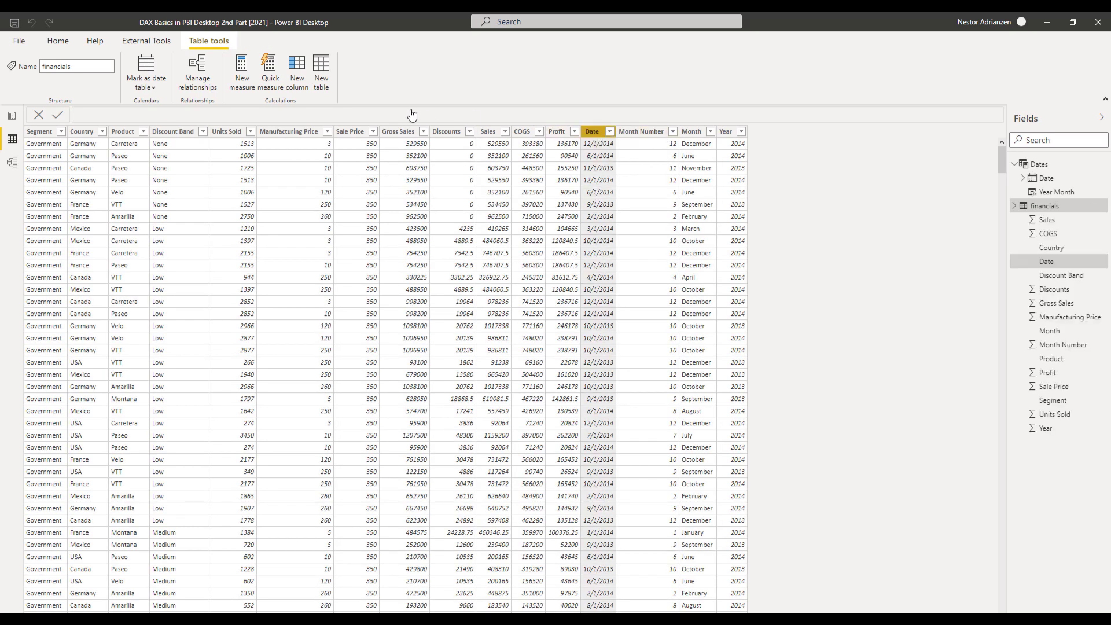
click(122, 83)
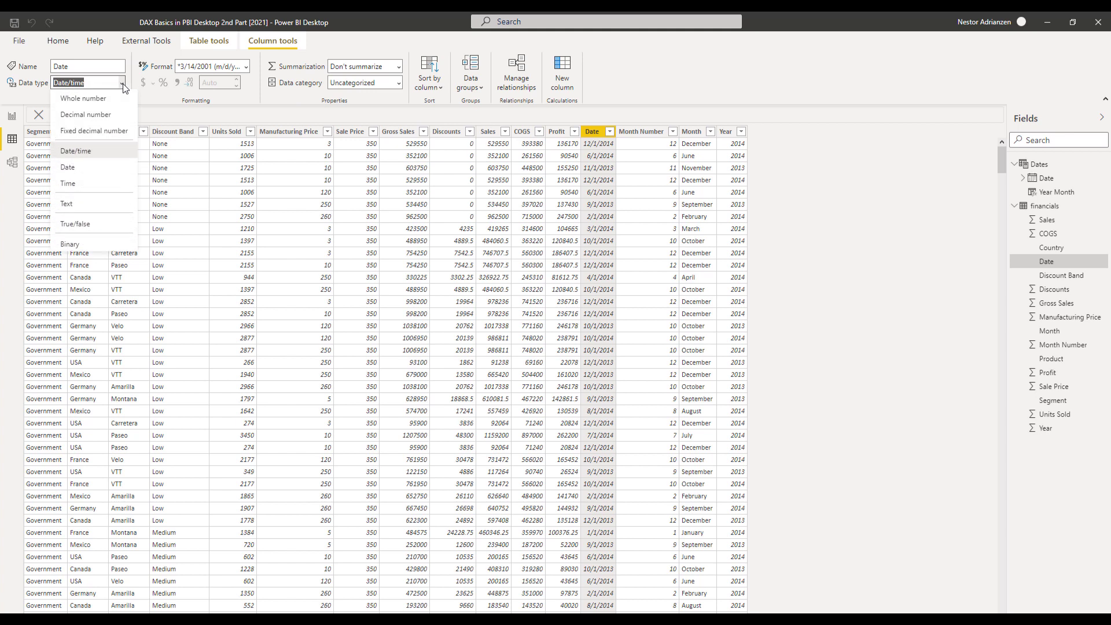
click(88, 168)
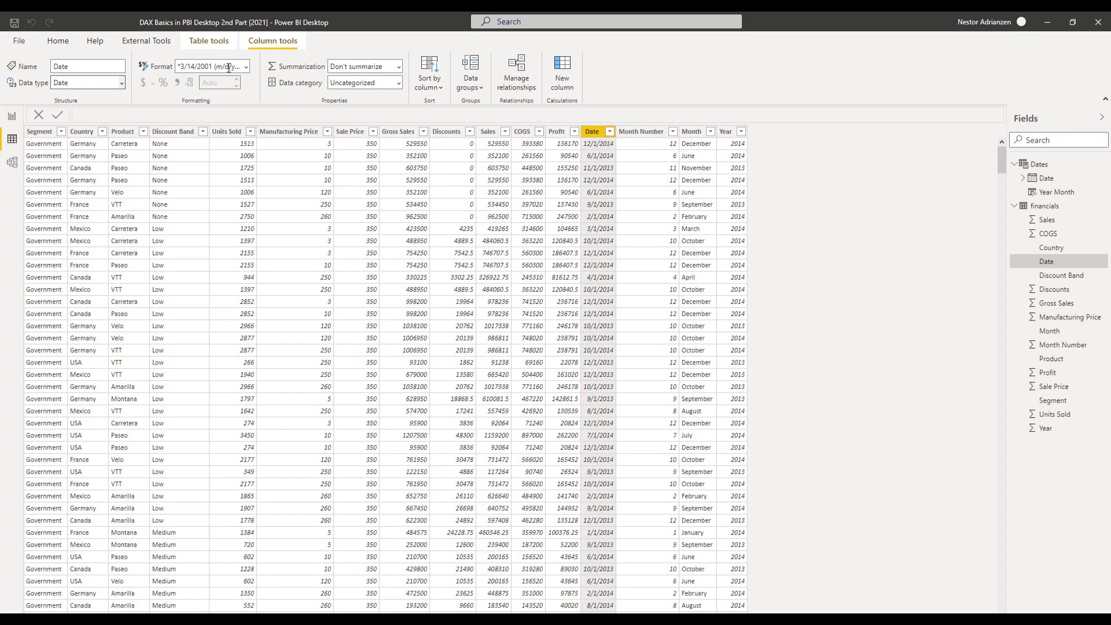
click(248, 68)
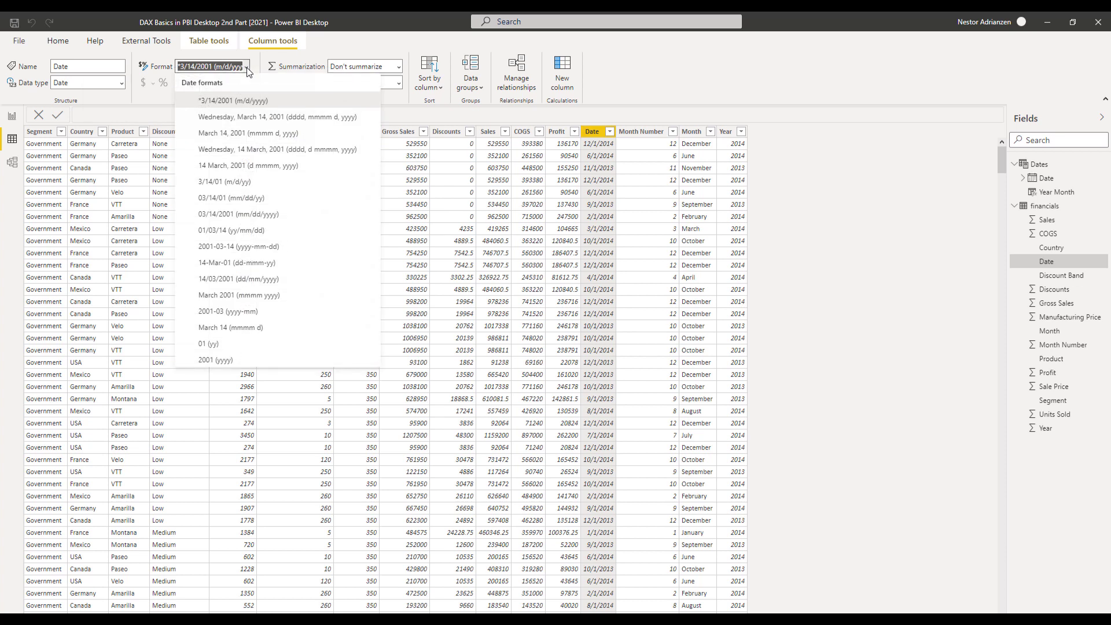
click(233, 184)
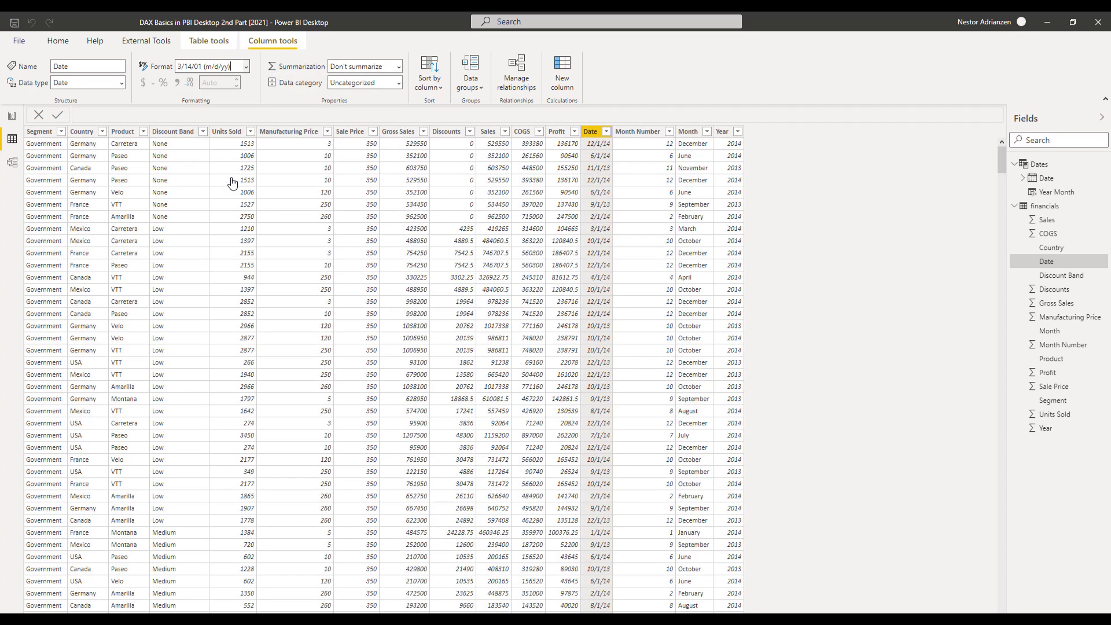
Step: Create and load a blank table named _DAX Measures from the report view, and check its fields
click(14, 120)
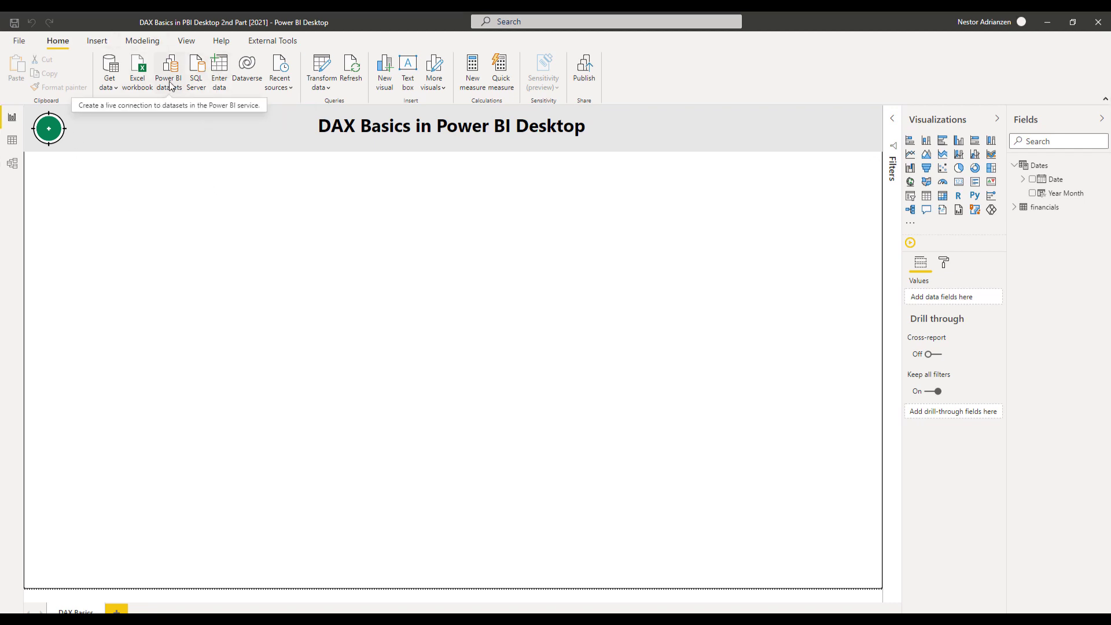
click(222, 71)
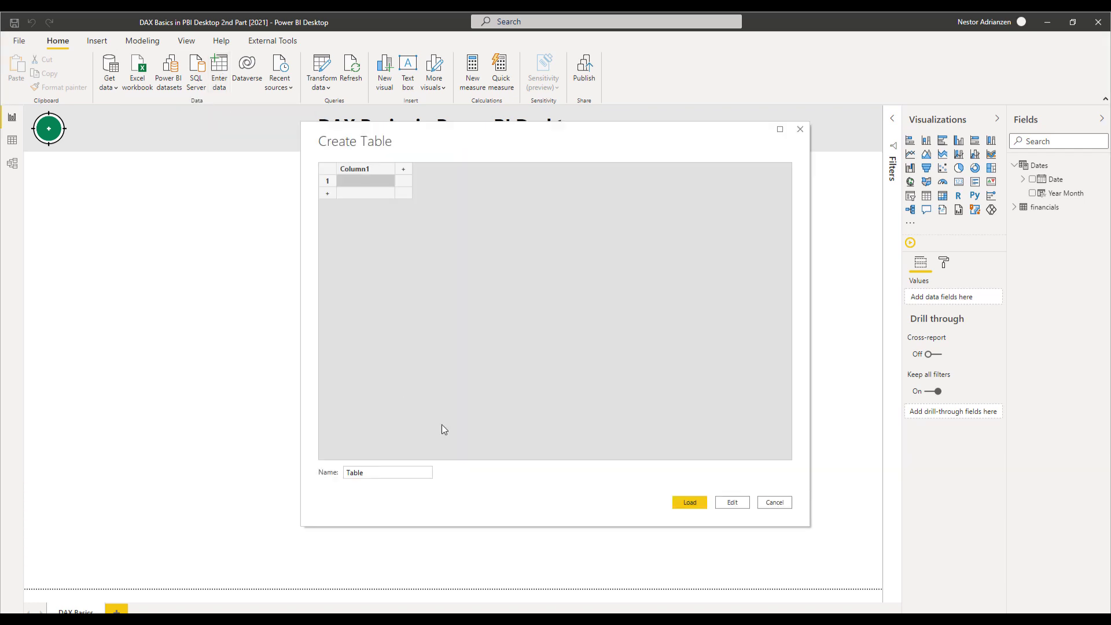
click(387, 473)
drag(386, 473, 307, 472)
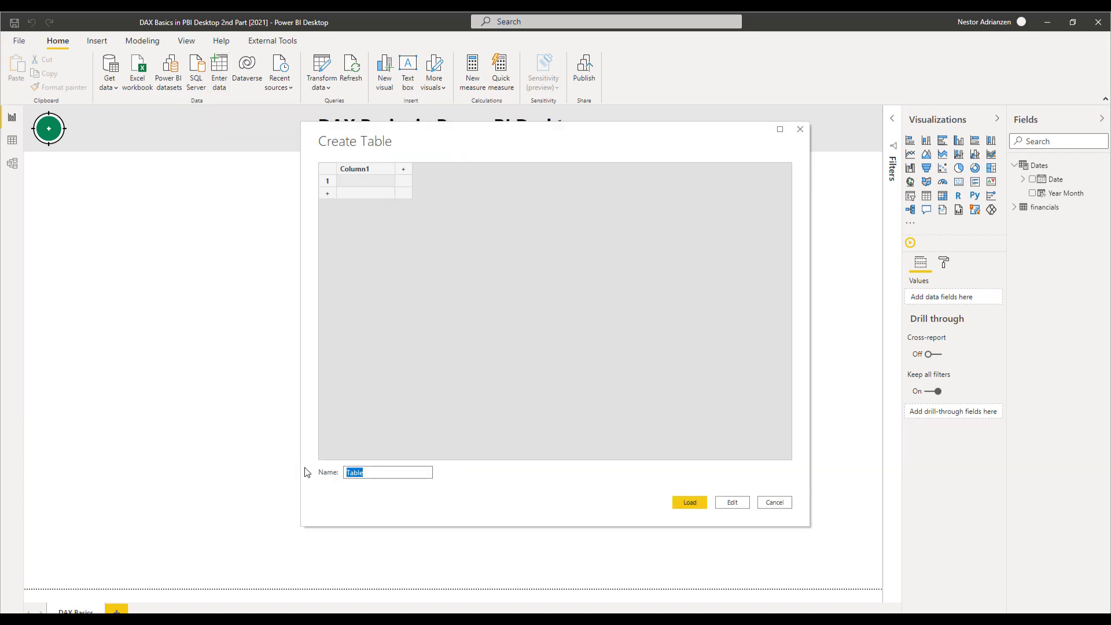
key(BackSpace)
text(_DAX Measures)
click(697, 505)
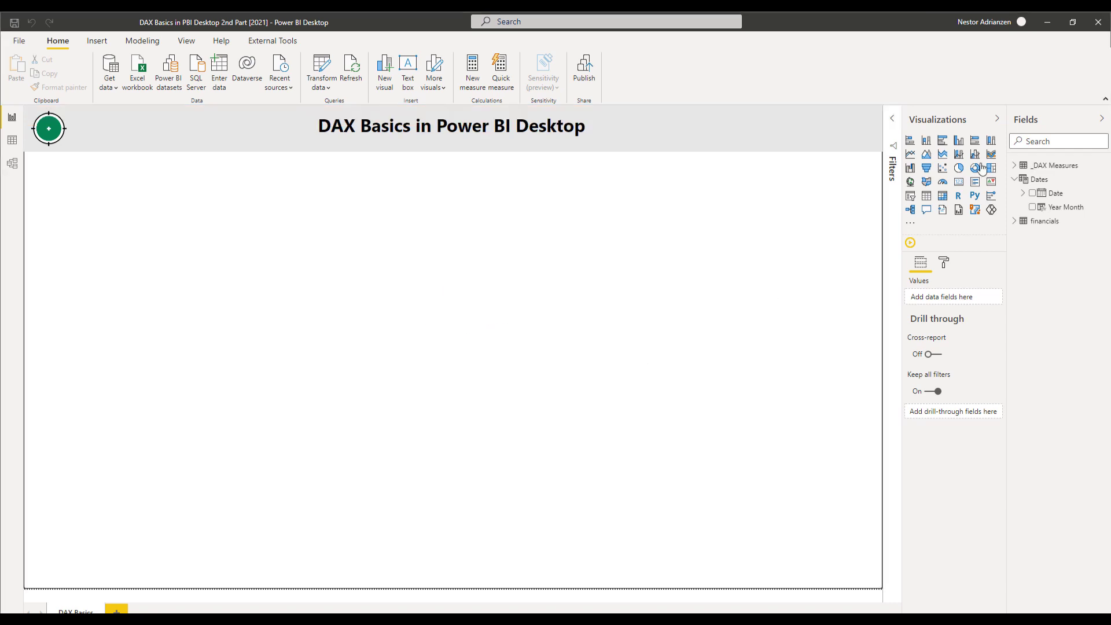
click(1056, 167)
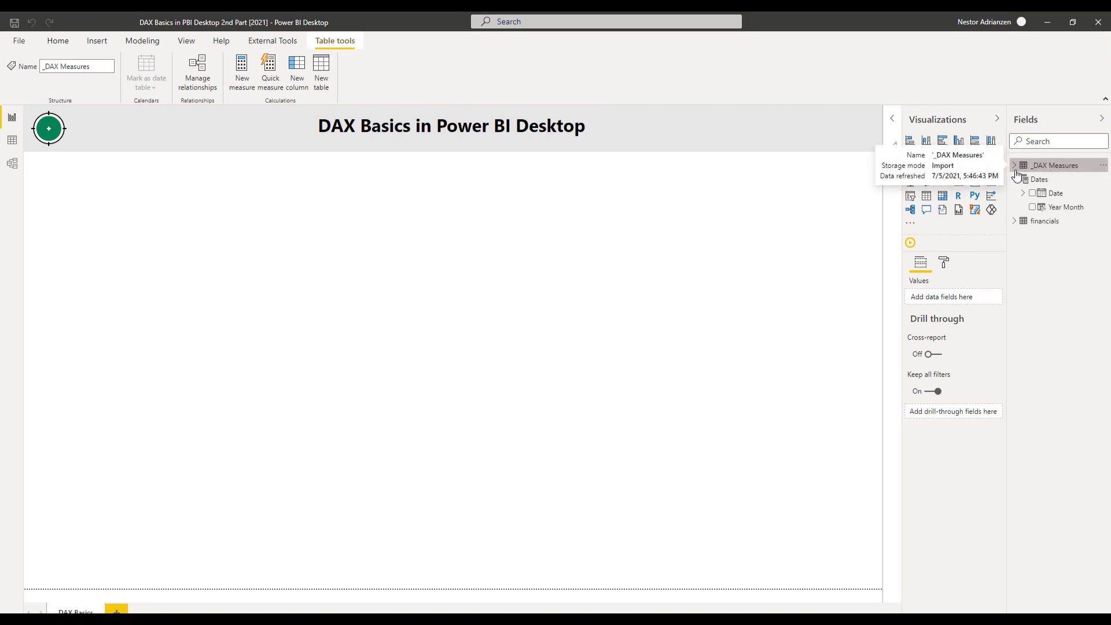
click(1015, 166)
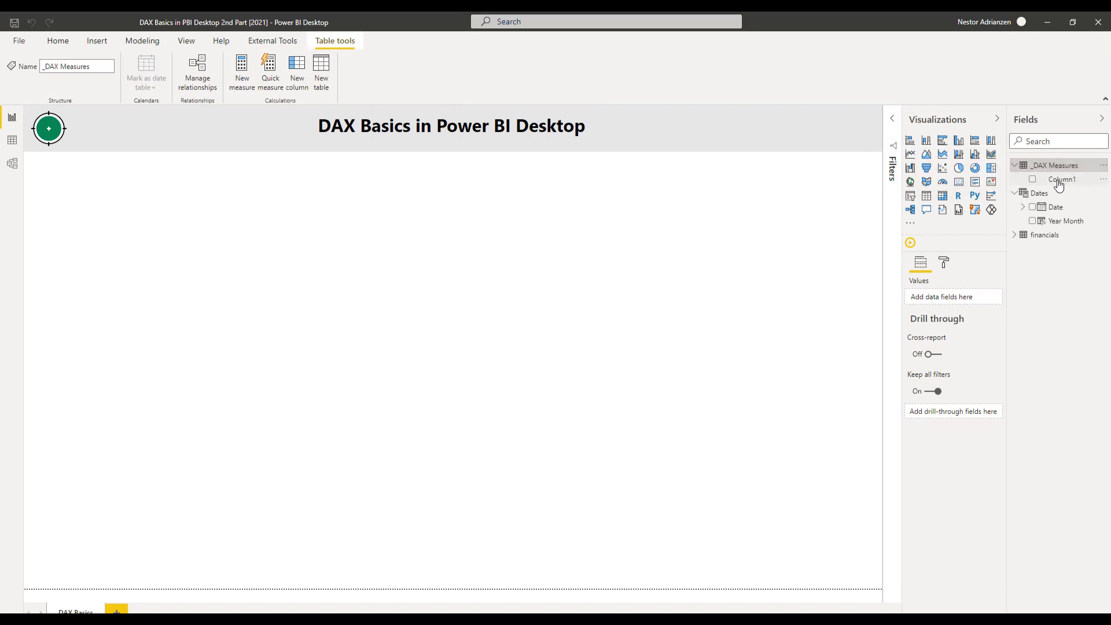
click(1014, 166)
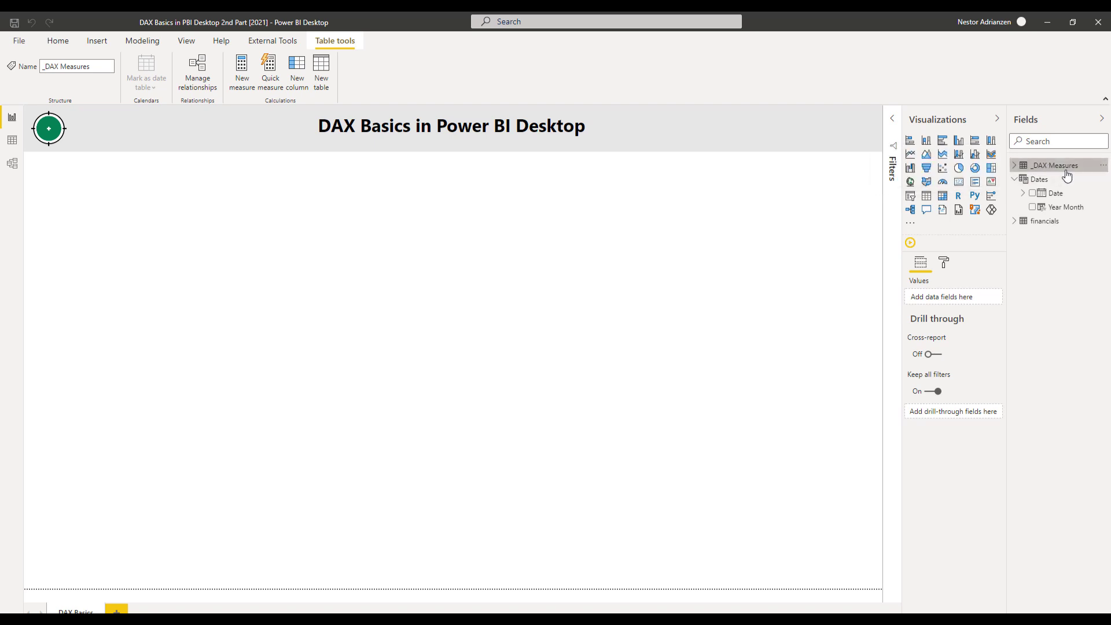
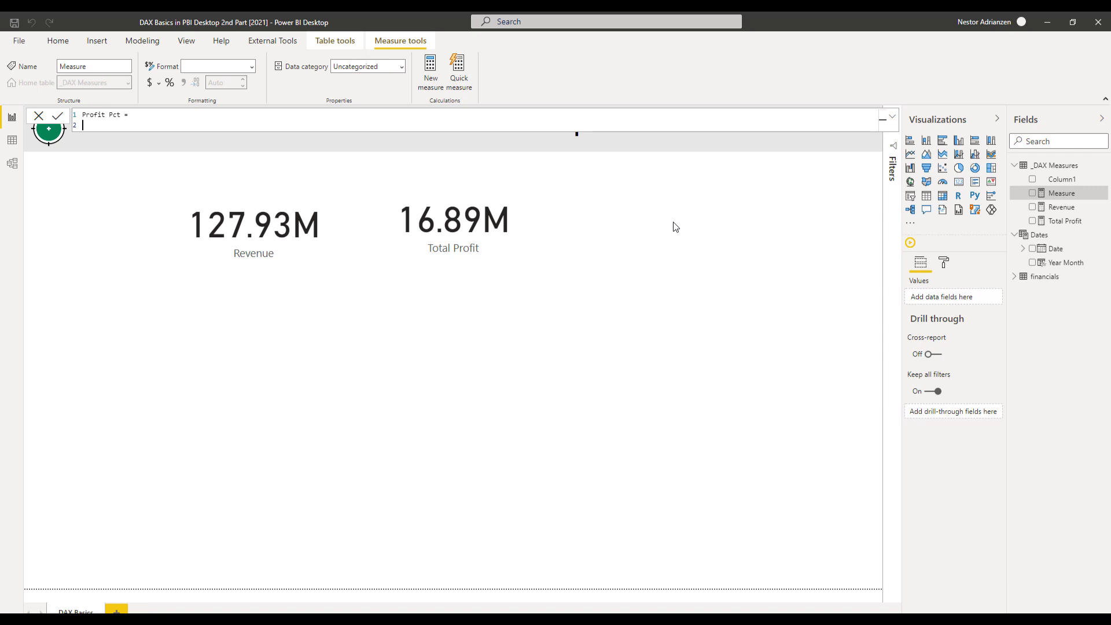
Step: In the Profit Pct measure, declare the variable TotalProfit as the [Total Profit] measure
text(VAR tot)
key(BackSpace)
key(BackSpace)
text(TotalProfit =)
text(to)
key(Down)
key(Down)
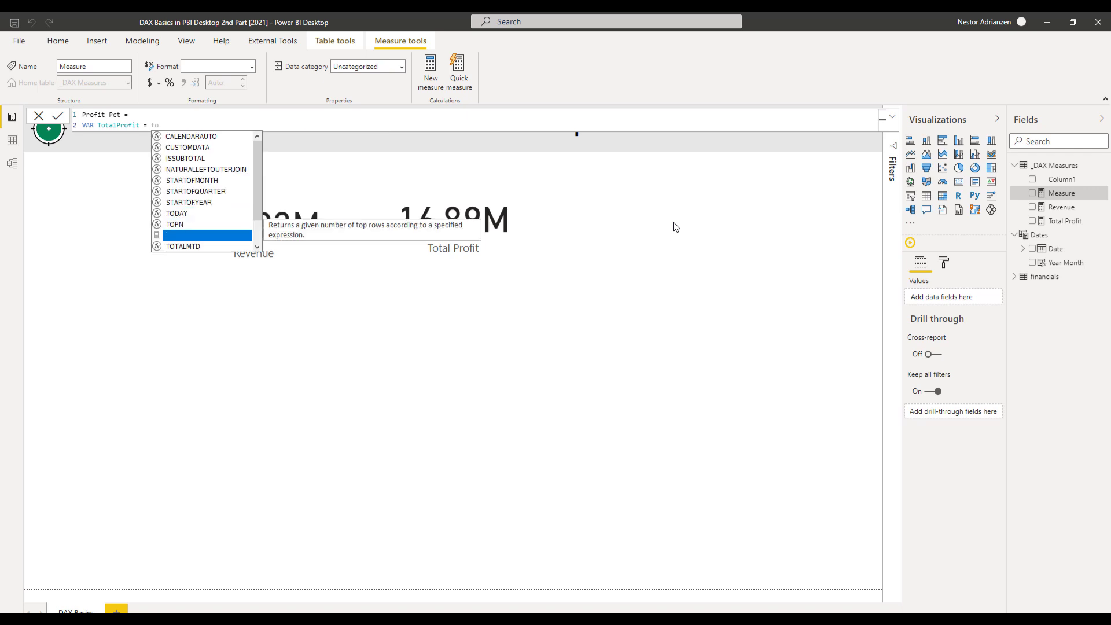
key(Tab)
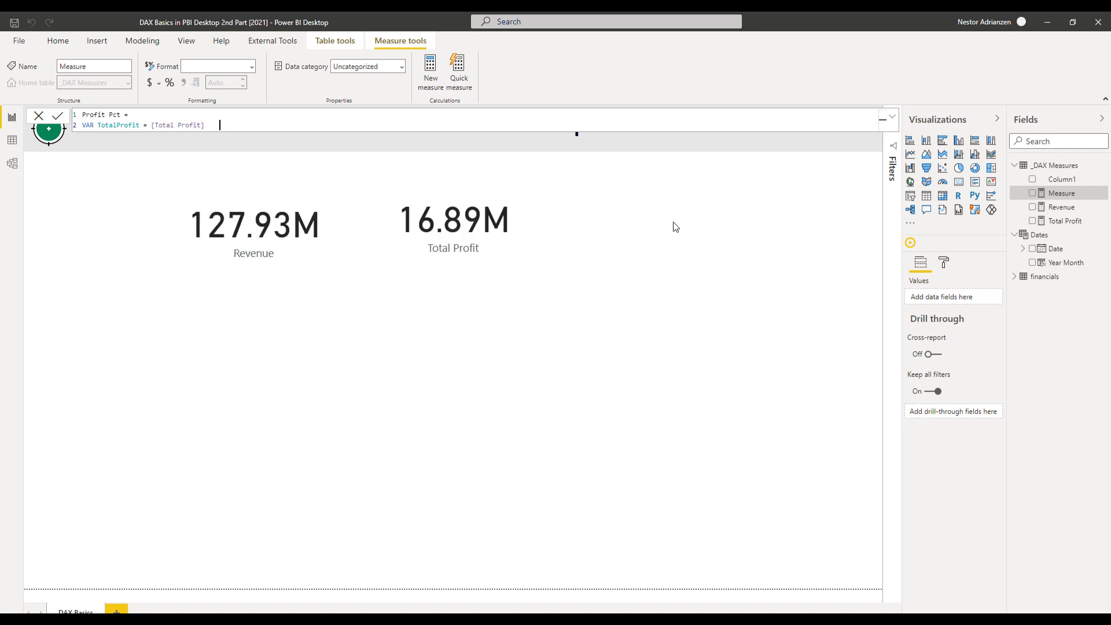
Step: Declare the variable ALLTotalProfit in the Profit Pct measure as a CALCULATE expression that evaluates [Total Profit]
key(shift+Return)
text(VA)
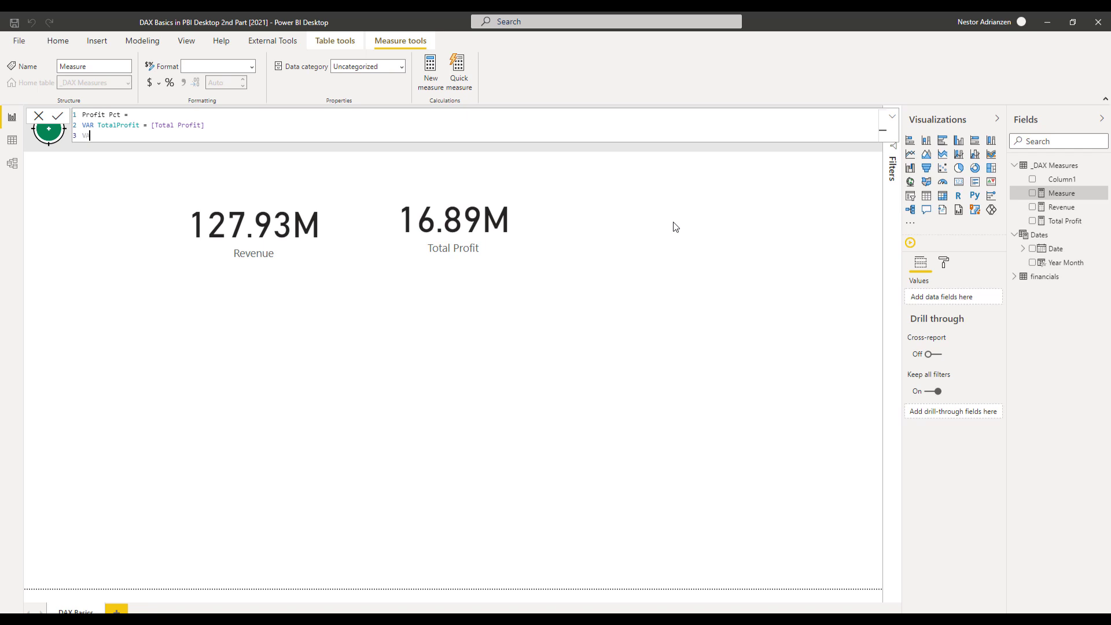
text(R ALLTotal Profit =)
key(shift+Return)
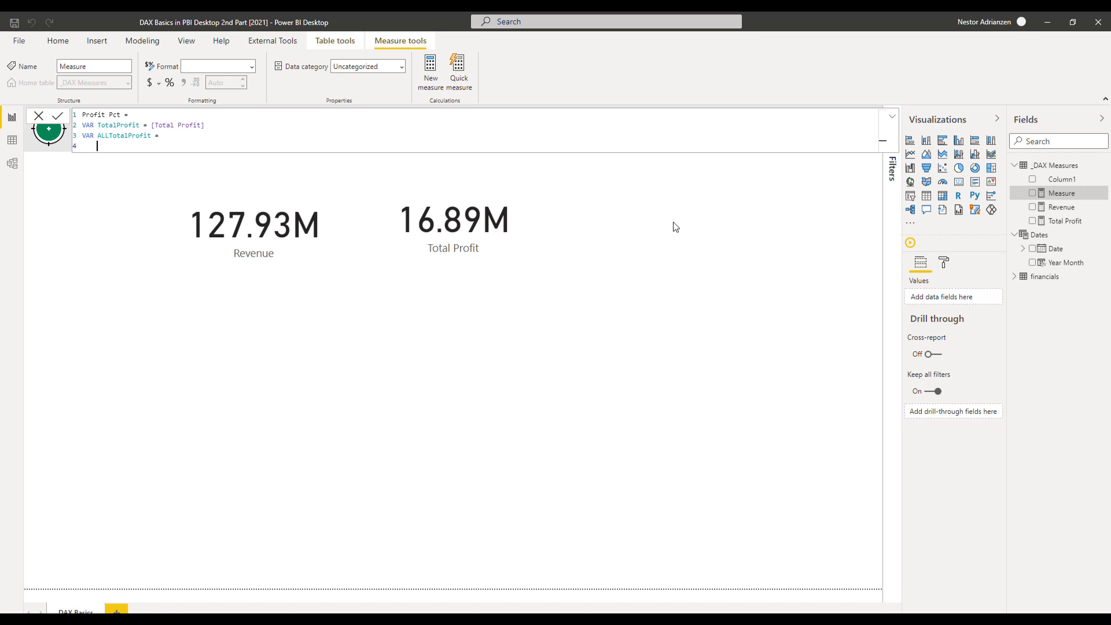
text(ca)
key(Tab)
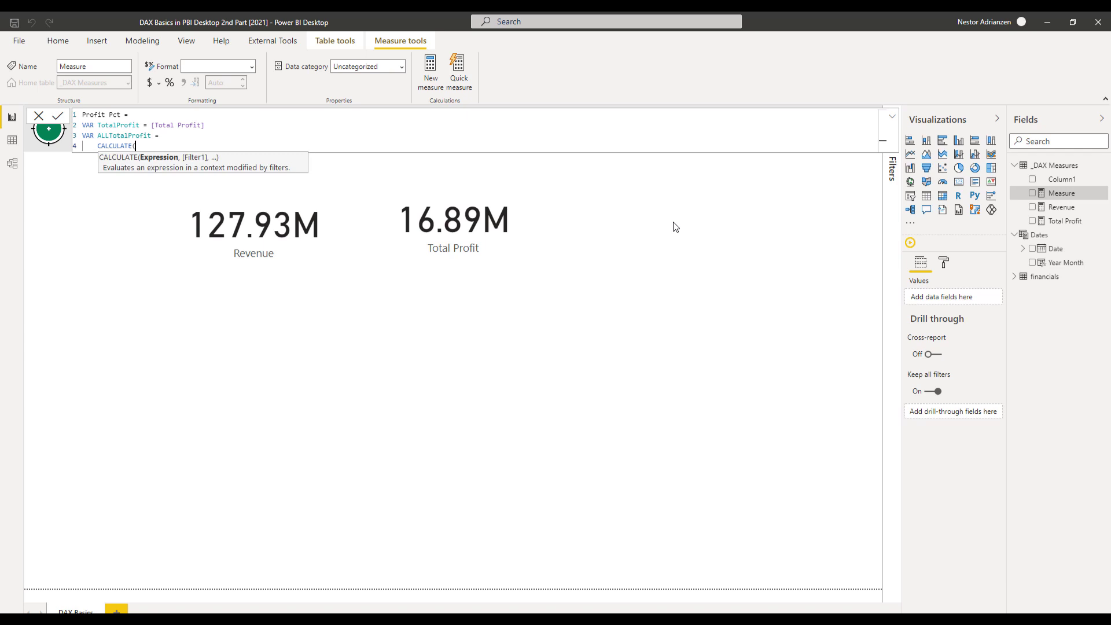
key(shift+Return)
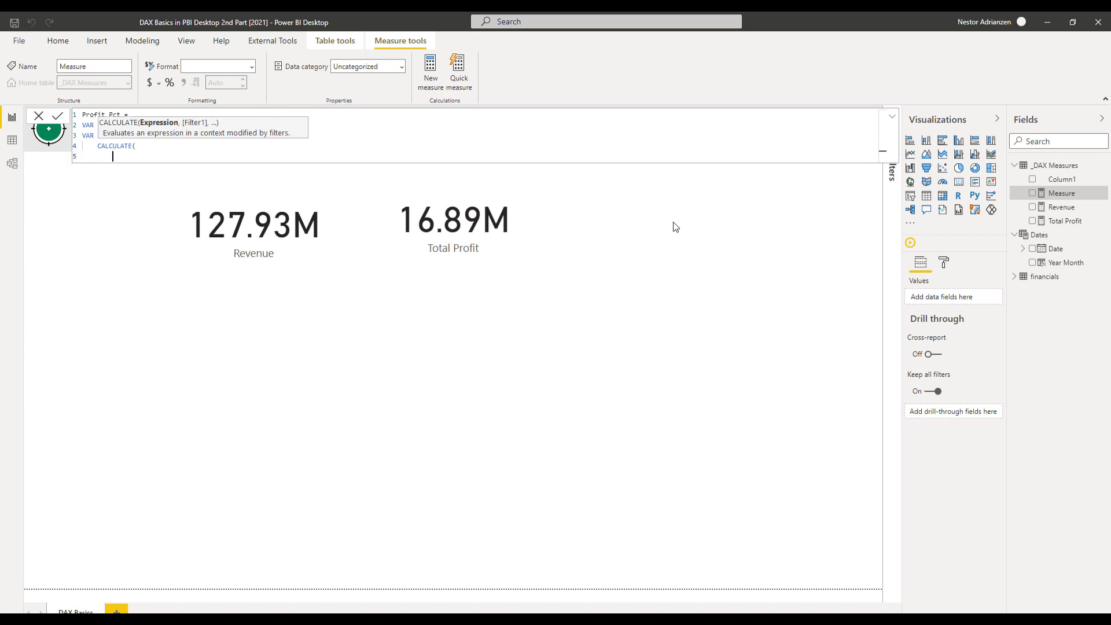
text(to)
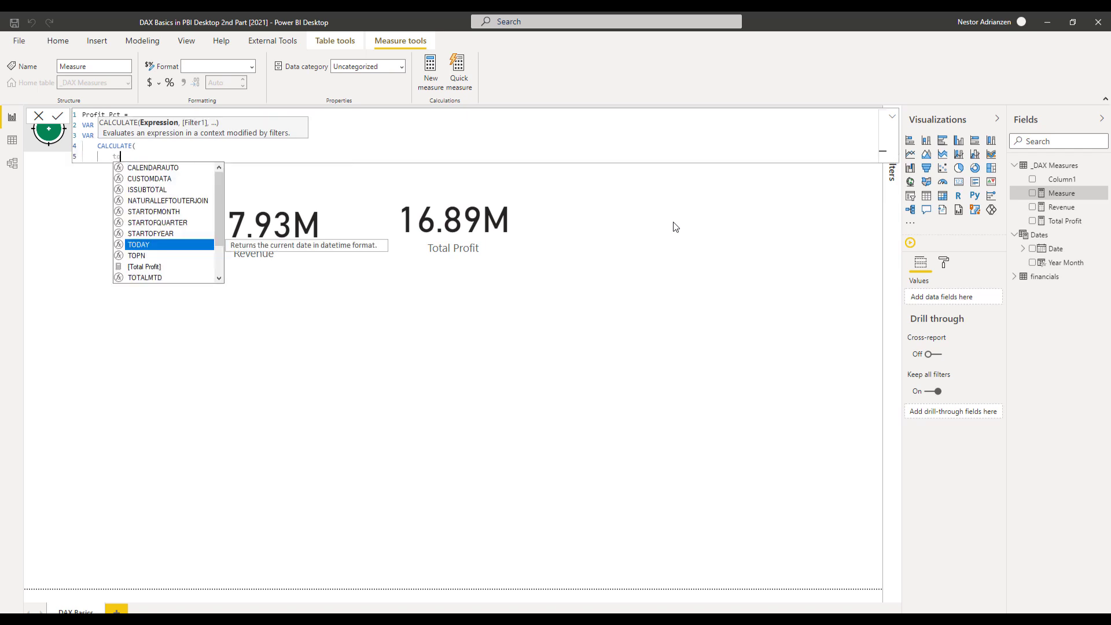
text(t)
key(Tab)
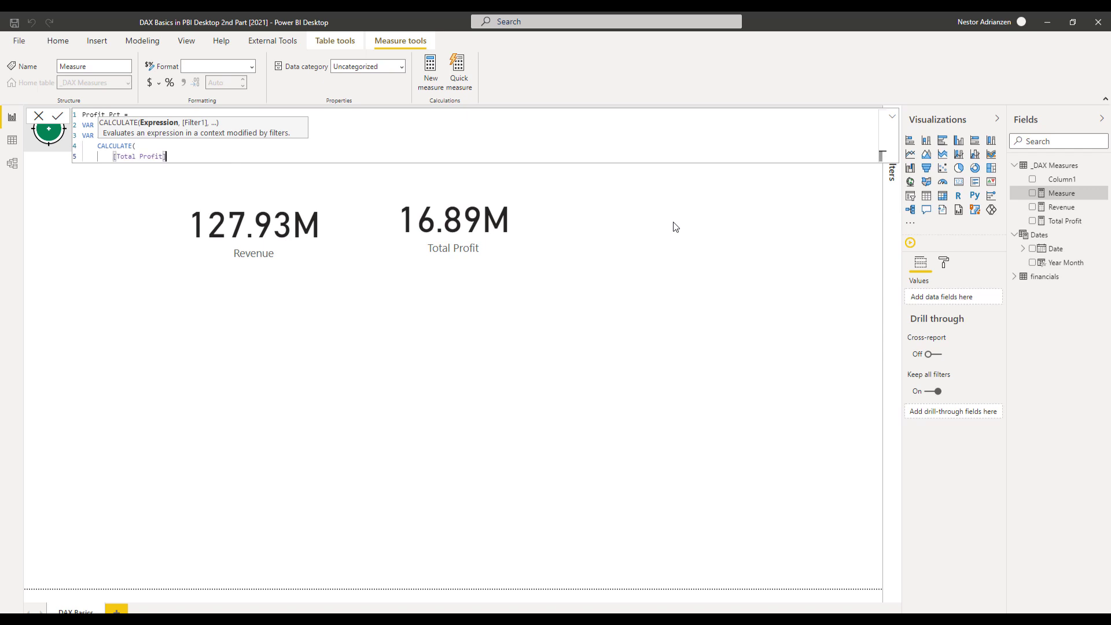
text(,)
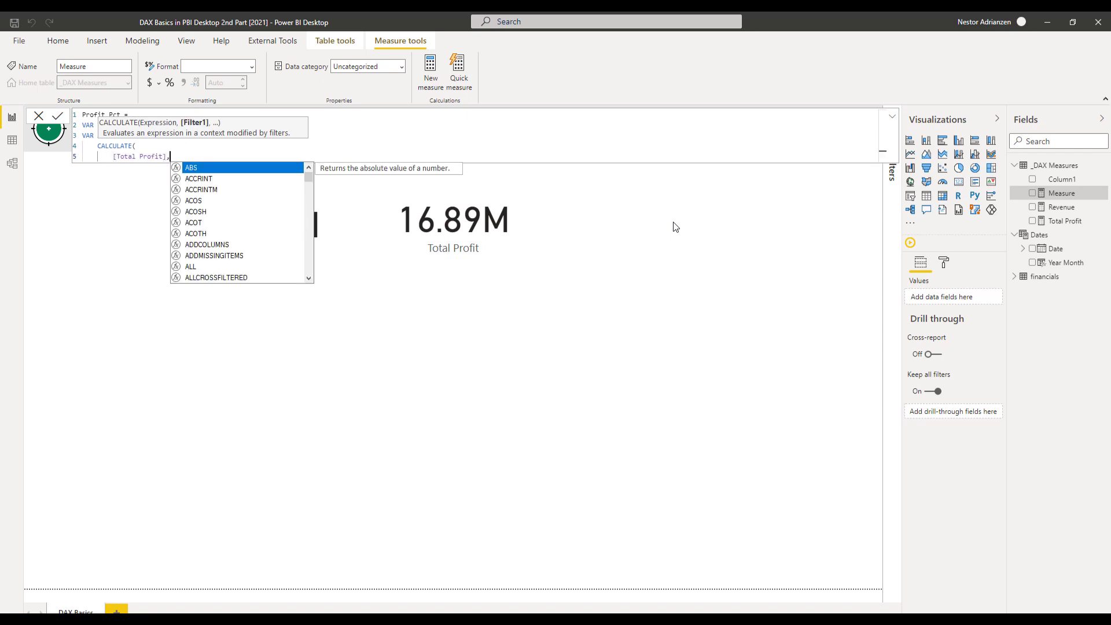
Step: Add ALL(financials[Product]) as the CALCULATE filter, indent it under [Total Profit], and close the expression on its own line
key(shift+Return)
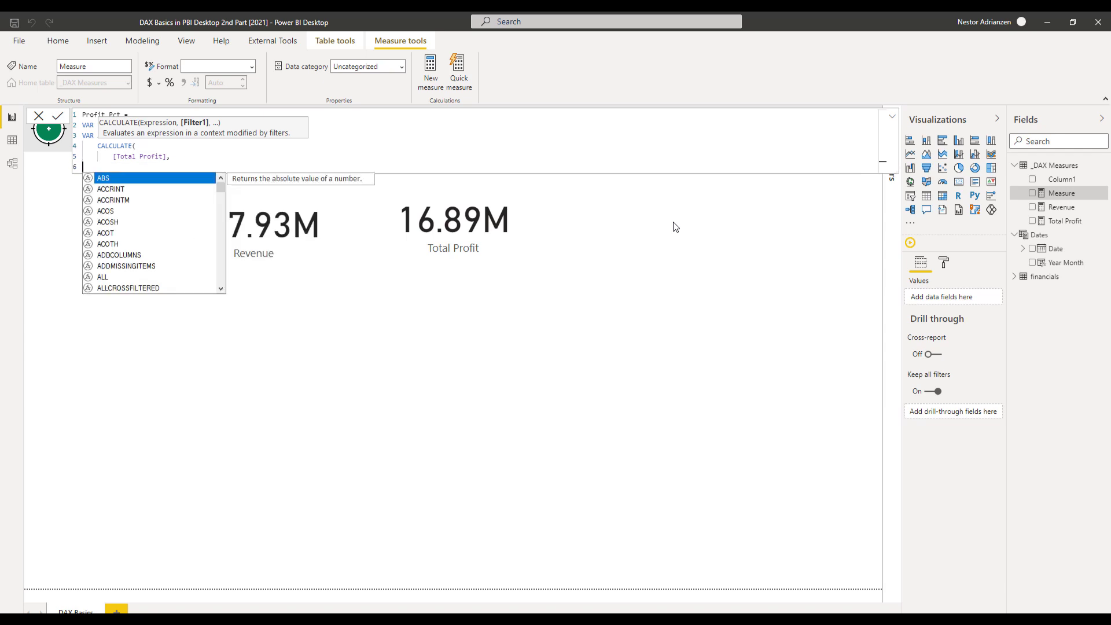
text(a)
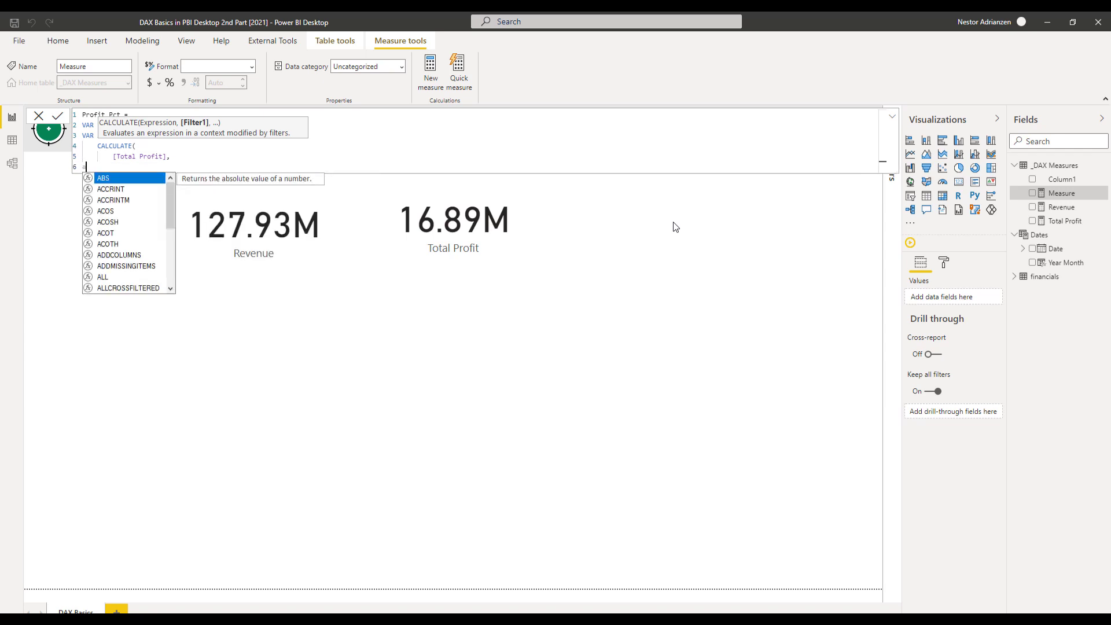
text(ll)
key(Tab)
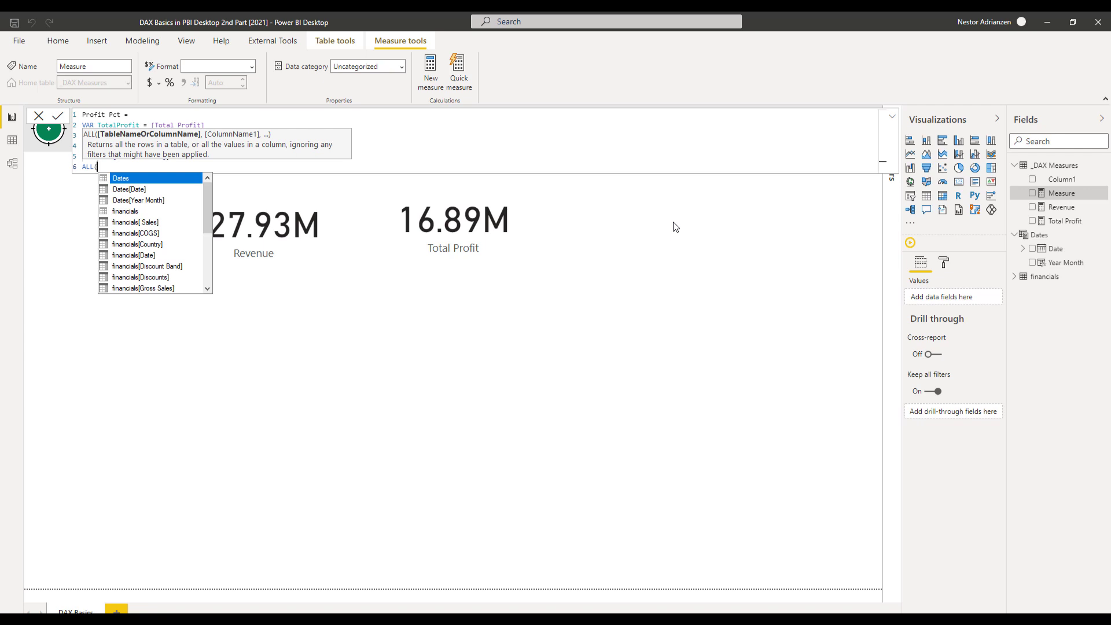
text(p)
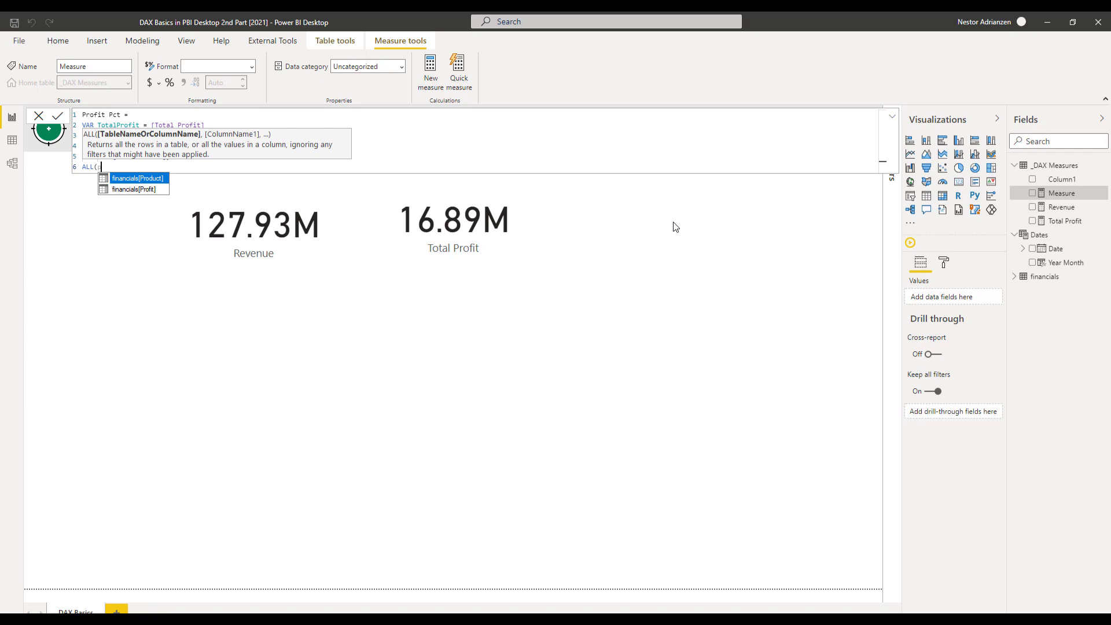
key(Tab)
text())
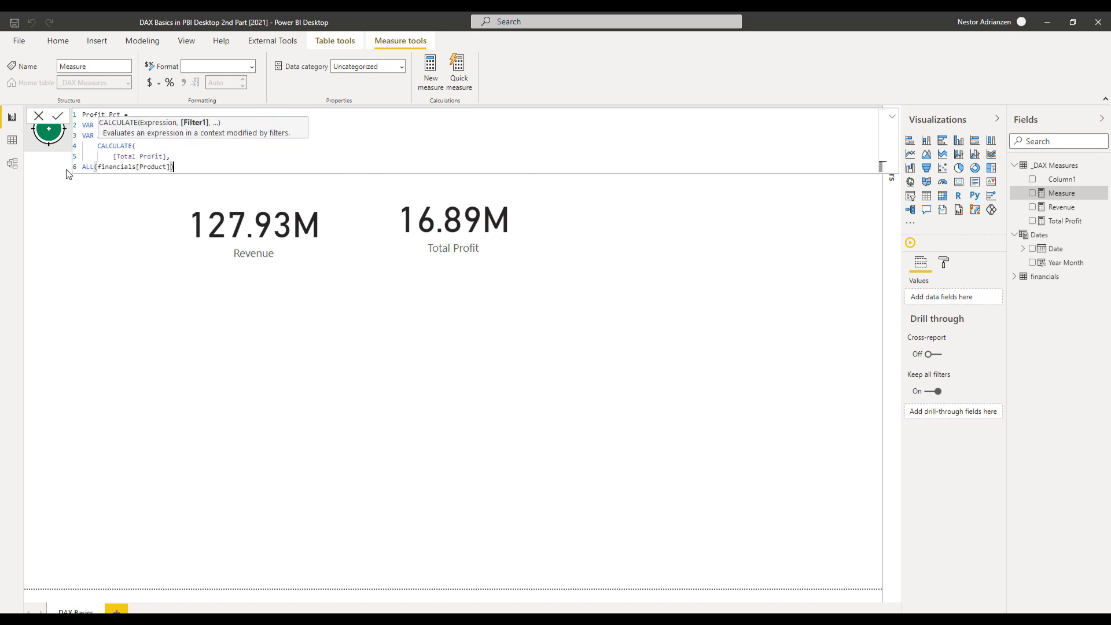
click(83, 167)
key(Tab)
key(Tab)
click(229, 167)
key(Return)
text())
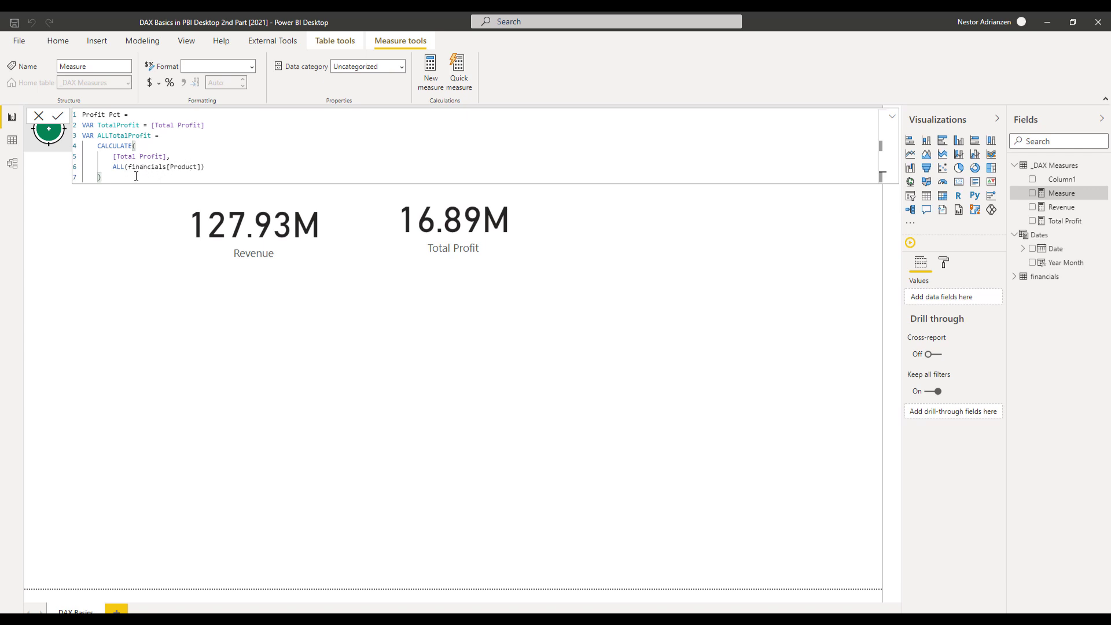
Step: Add a RETURN clause with a DIVIDE function that uses the TotalProfit variable as its numerator
key(shift+Return)
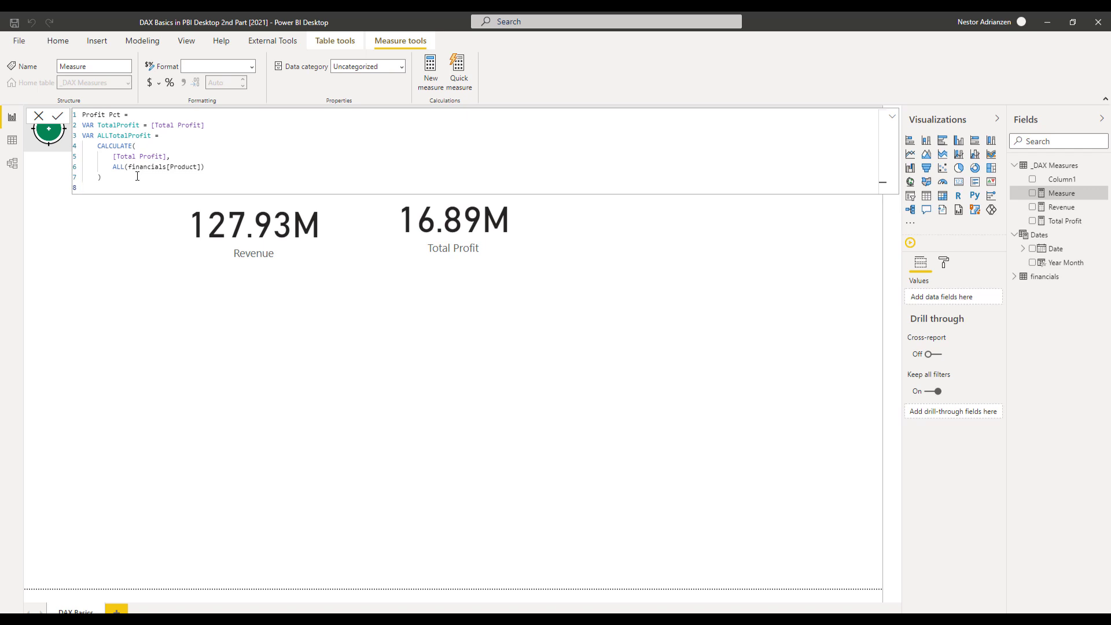
text(RETURN)
key(shift+Return)
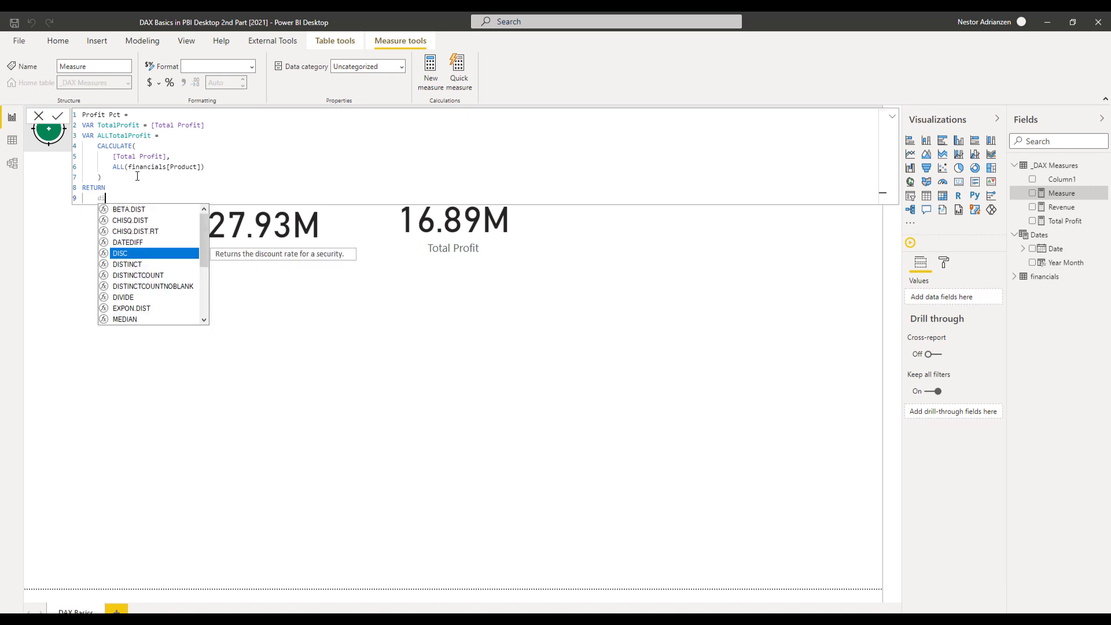
text(DIVIDE()
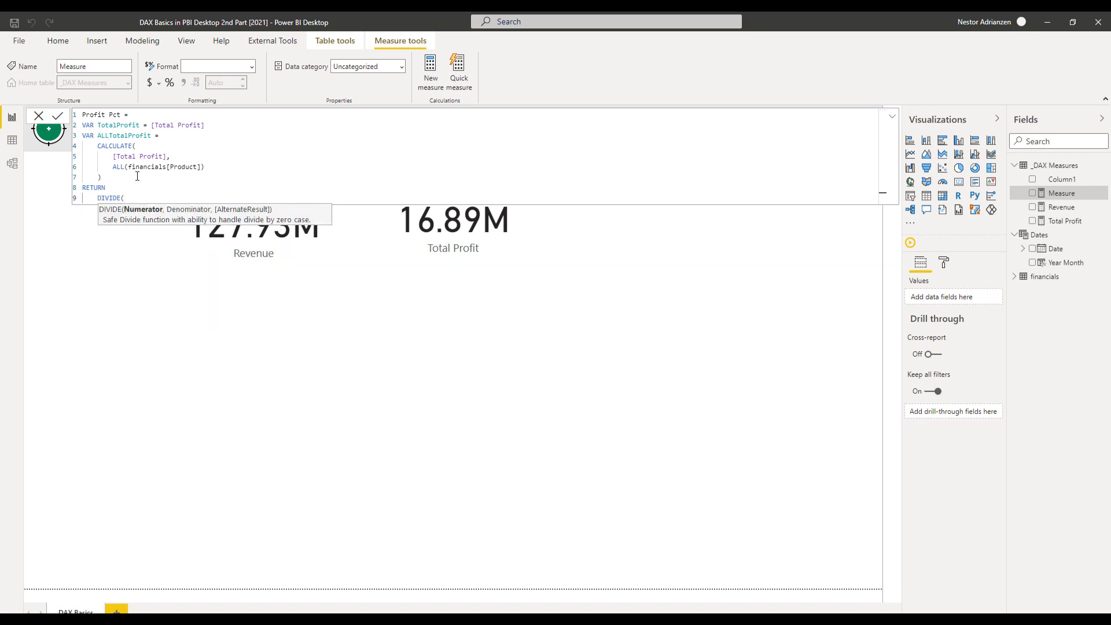
text(to)
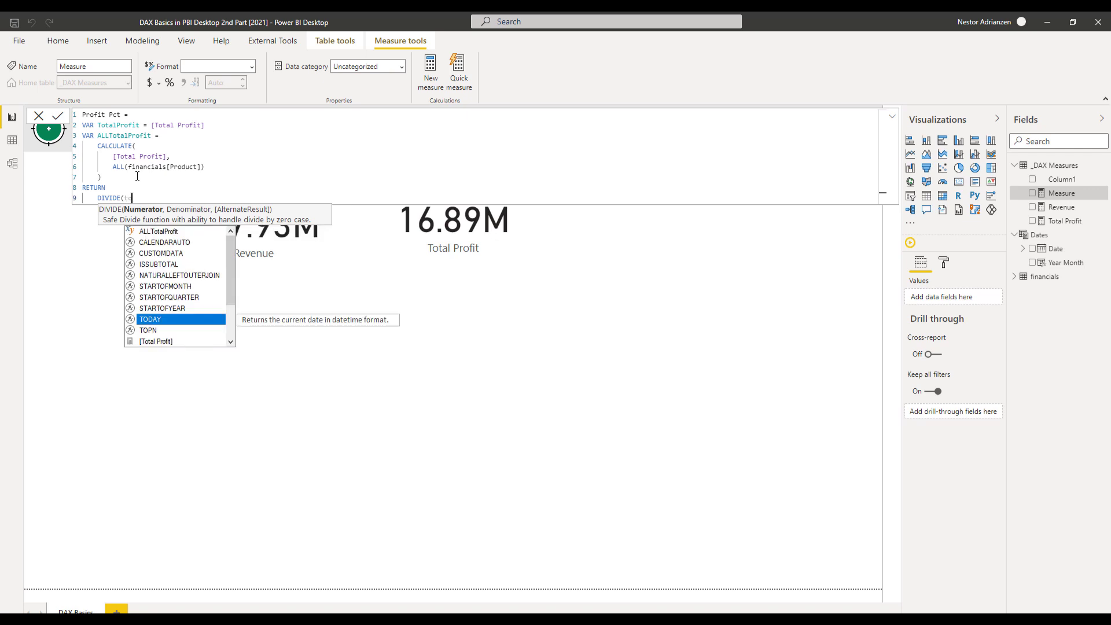
key(Up)
key(Up)
key(Up)
key(Up)
key(Up)
key(Up)
key(Up)
key(Up)
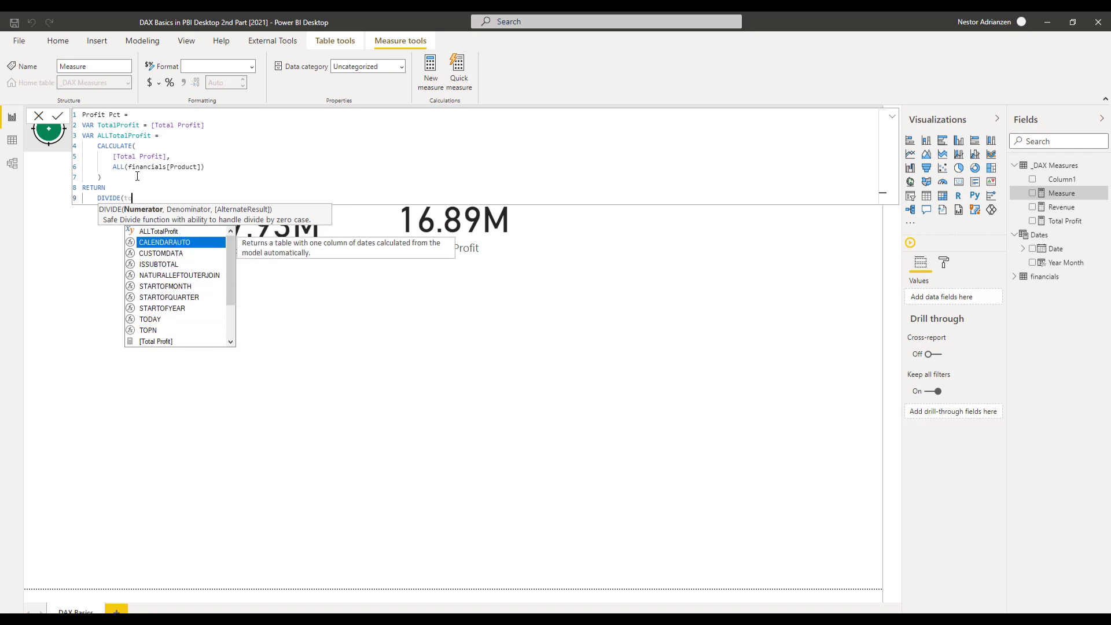
key(Down)
text(t)
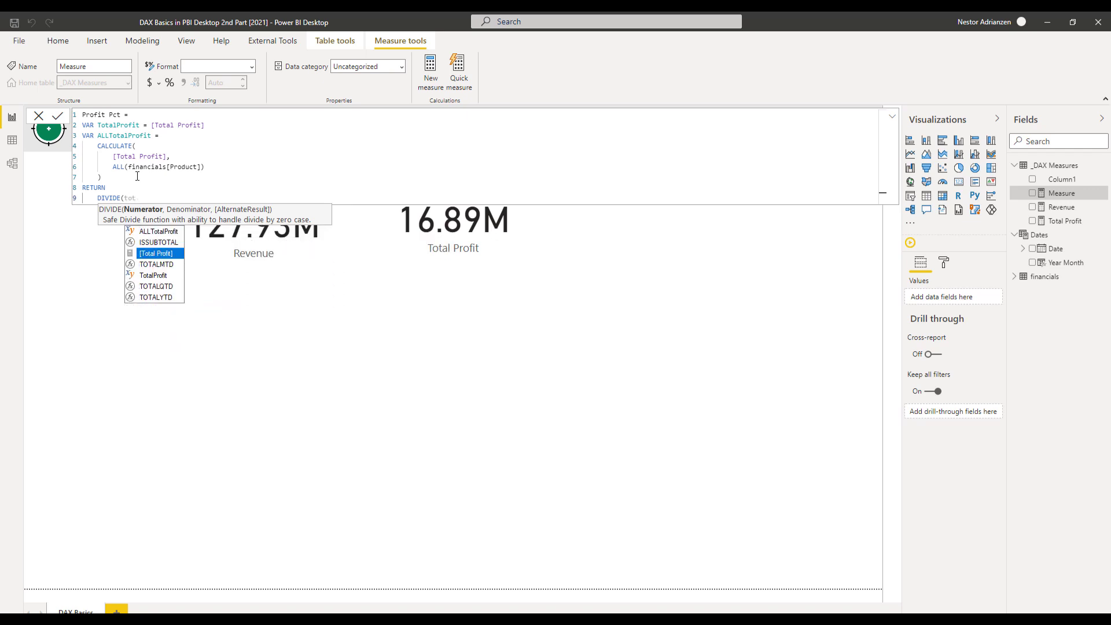
key(Down)
key(Down)
key(Down)
key(Up)
key(Tab)
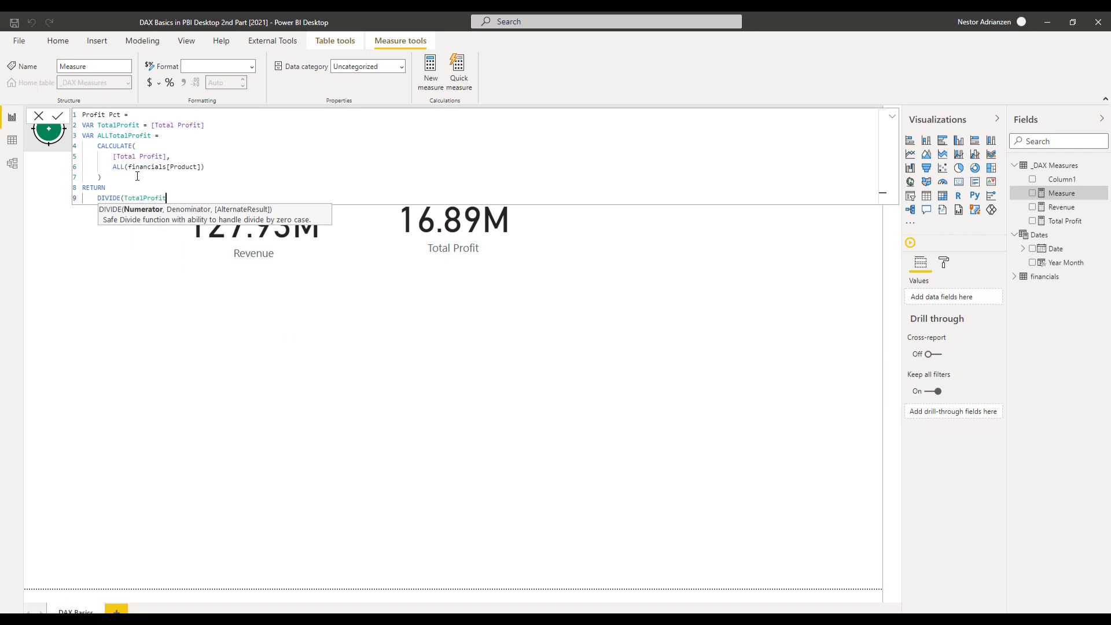
Step: Complete DIVIDE with the ALLTotalProfit variable as the denominator and commit the Profit Pct measure
text(,)
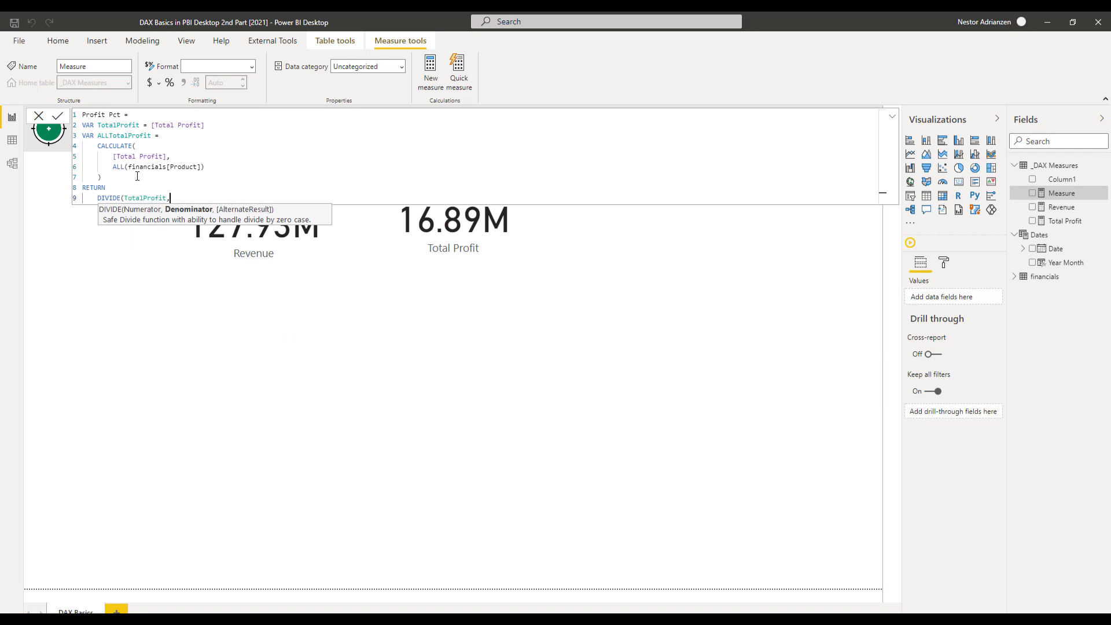
text(all)
key(Down)
key(Down)
key(Down)
key(Down)
key(Down)
key(Tab)
text())
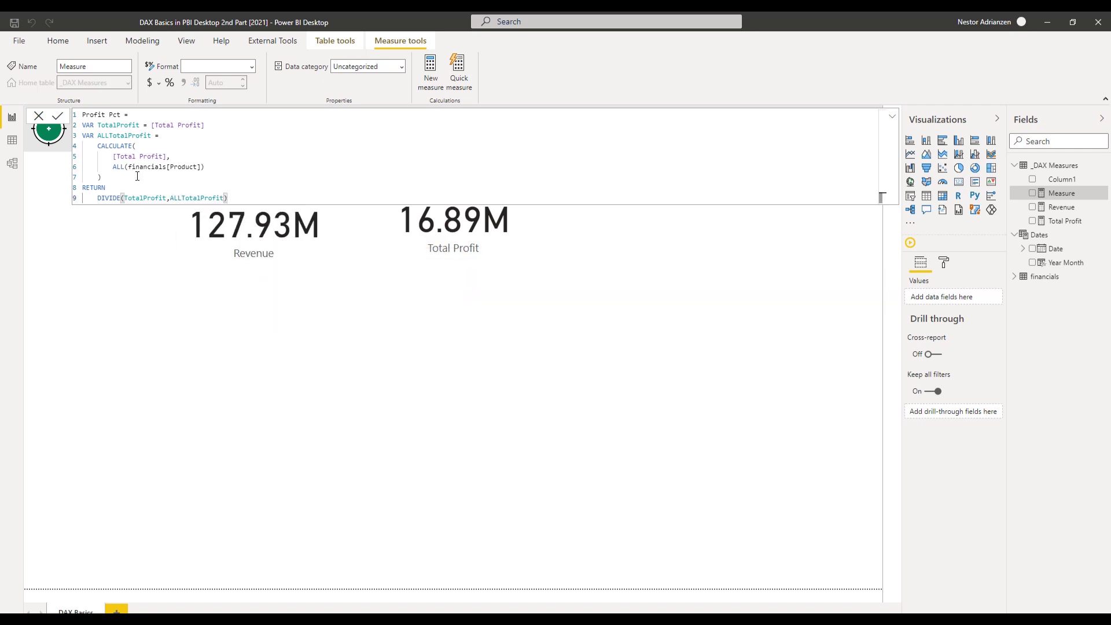
key(Return)
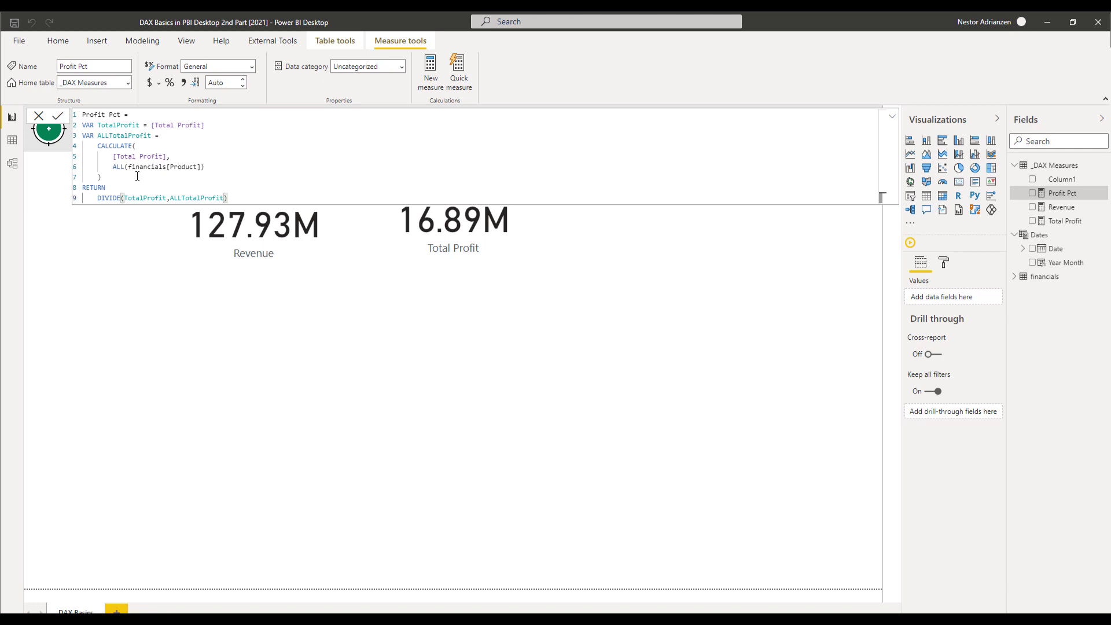
Step: Place a table visual below the two cards, add the financials Product field, and make the table taller
click(311, 340)
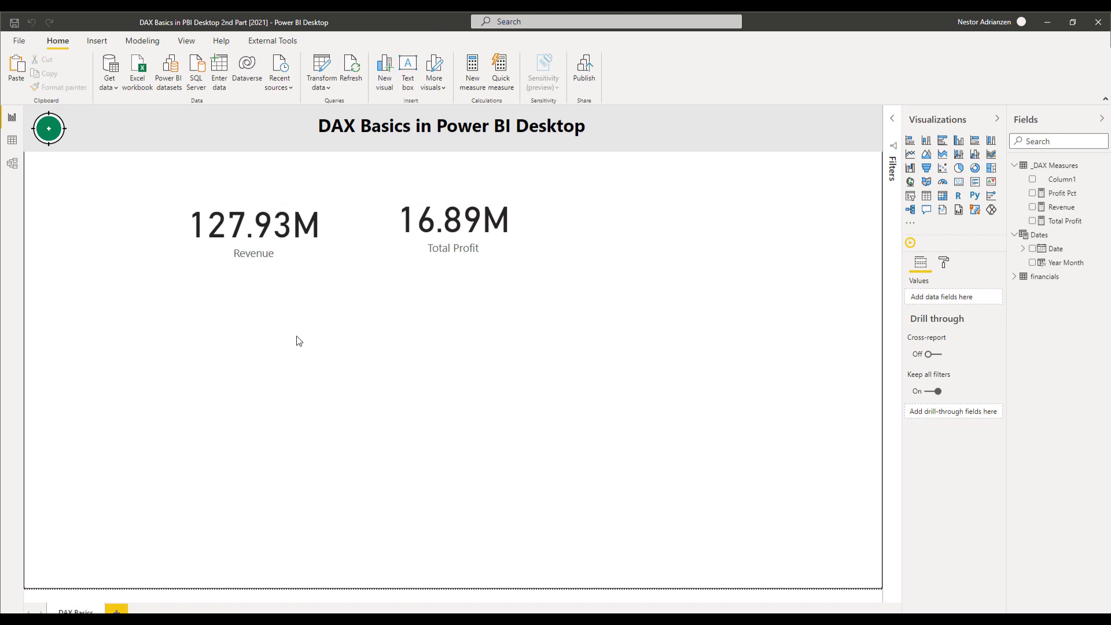
click(926, 196)
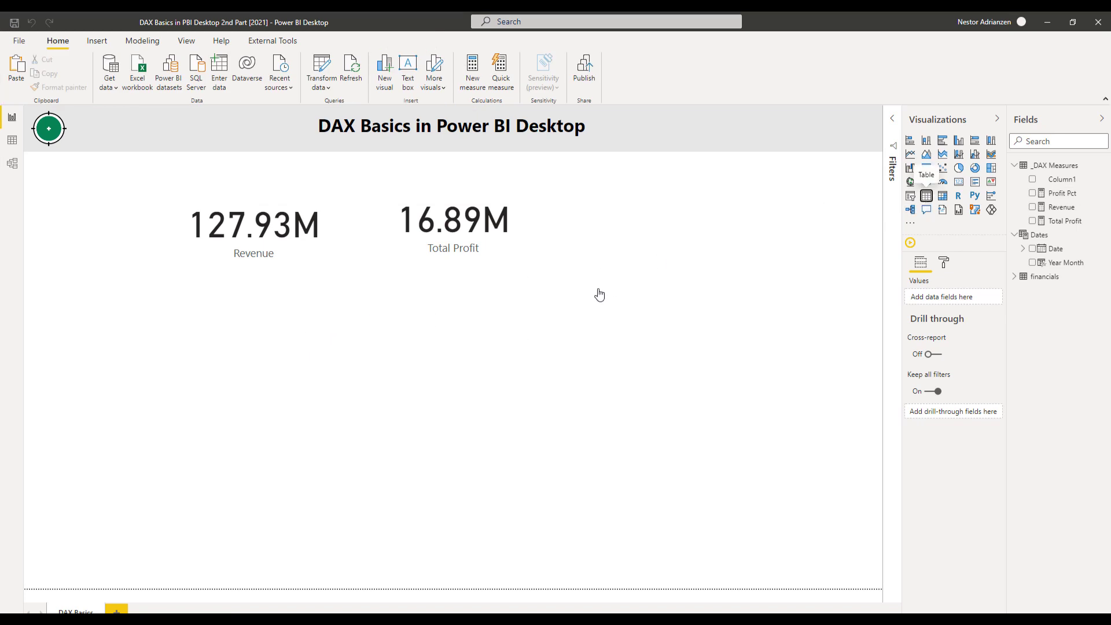
drag(726, 181, 398, 324)
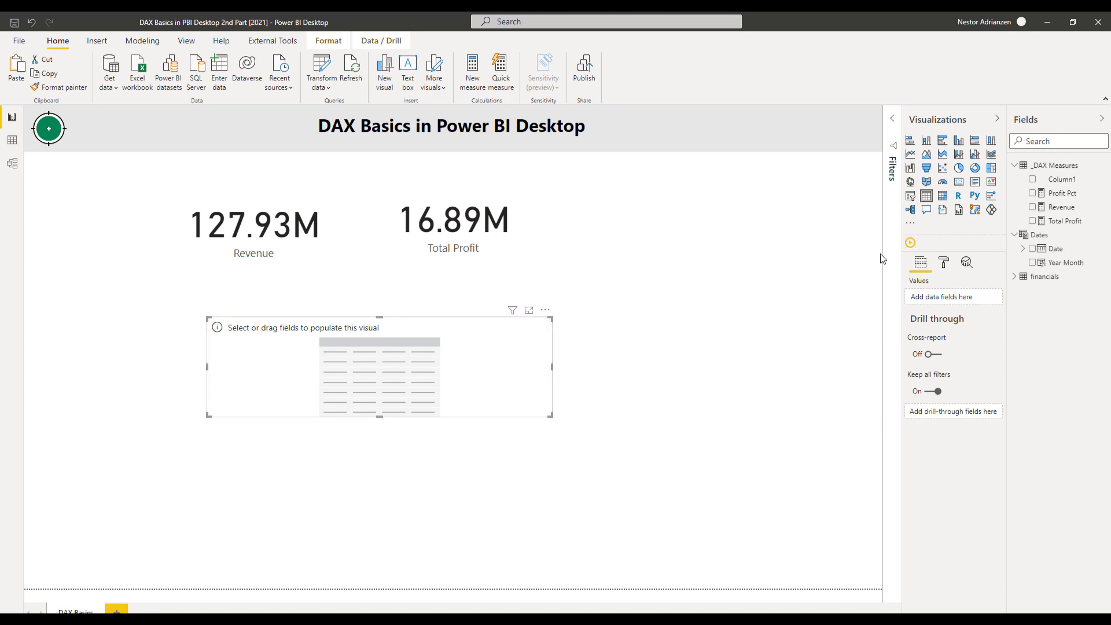
click(1015, 277)
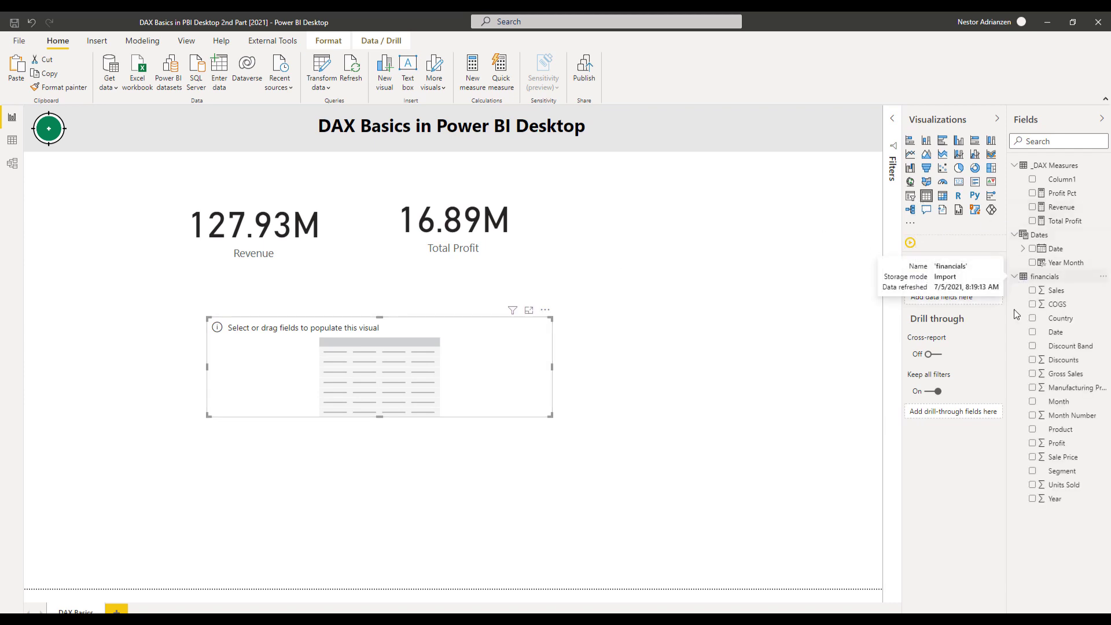
drag(1072, 437, 371, 368)
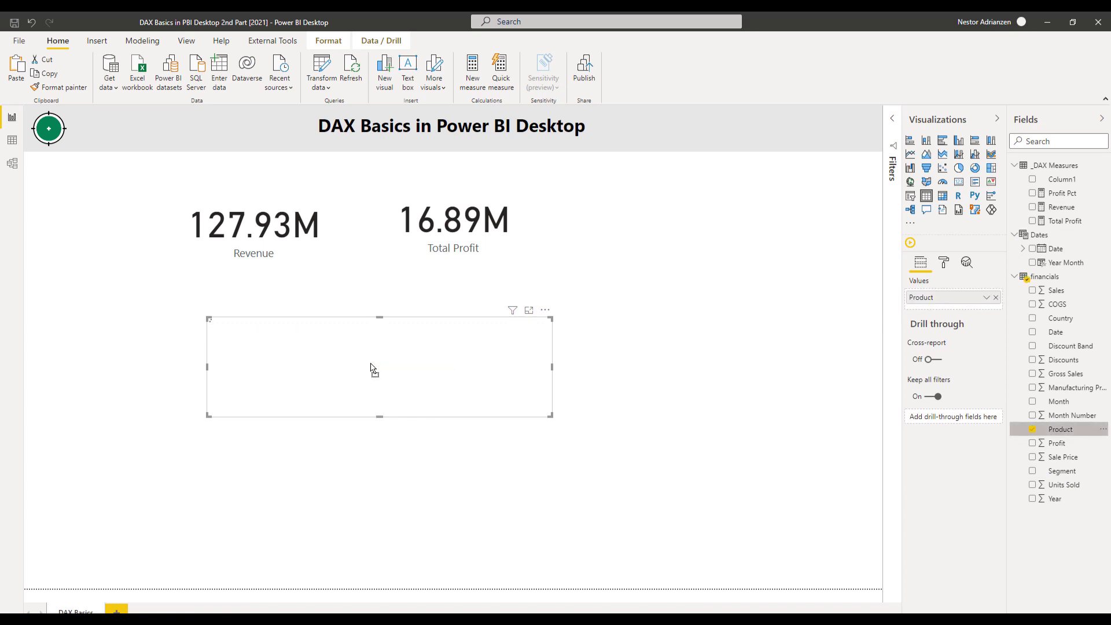
drag(380, 416, 382, 453)
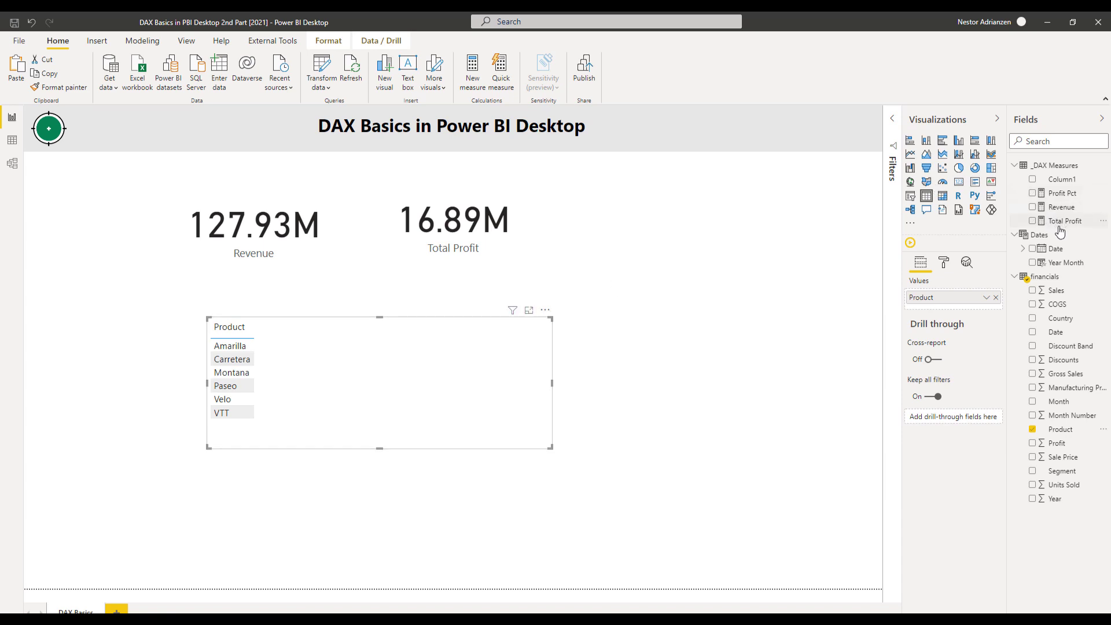
Step: Add the Total Profit and Profit Pct measures to the product table and format Profit Pct as a percentage
drag(1064, 222, 309, 397)
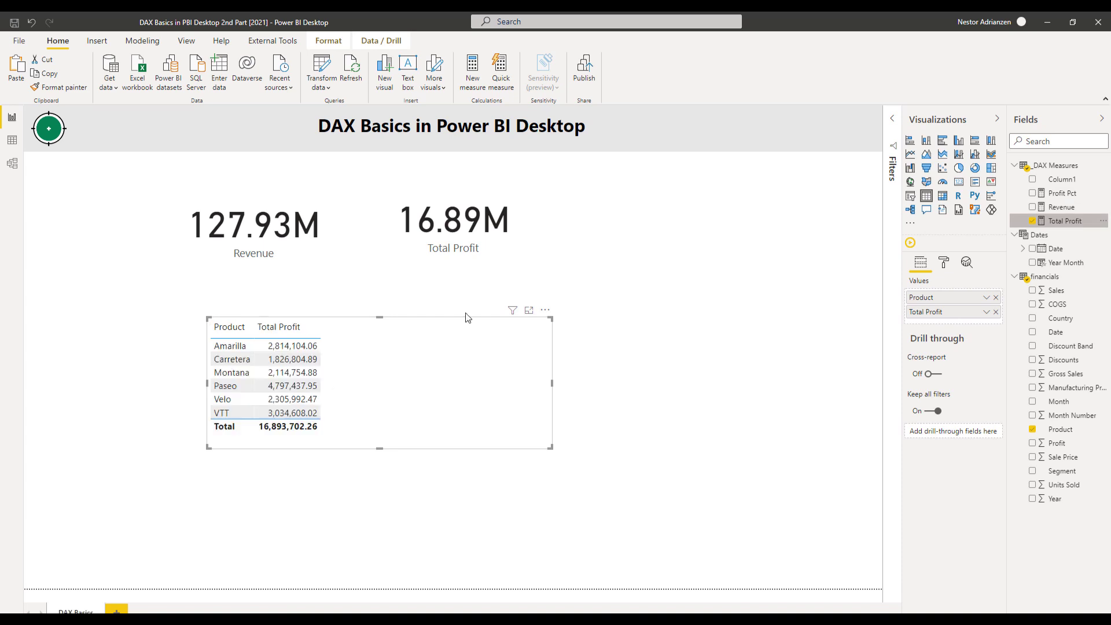
drag(1065, 198, 405, 376)
click(1057, 193)
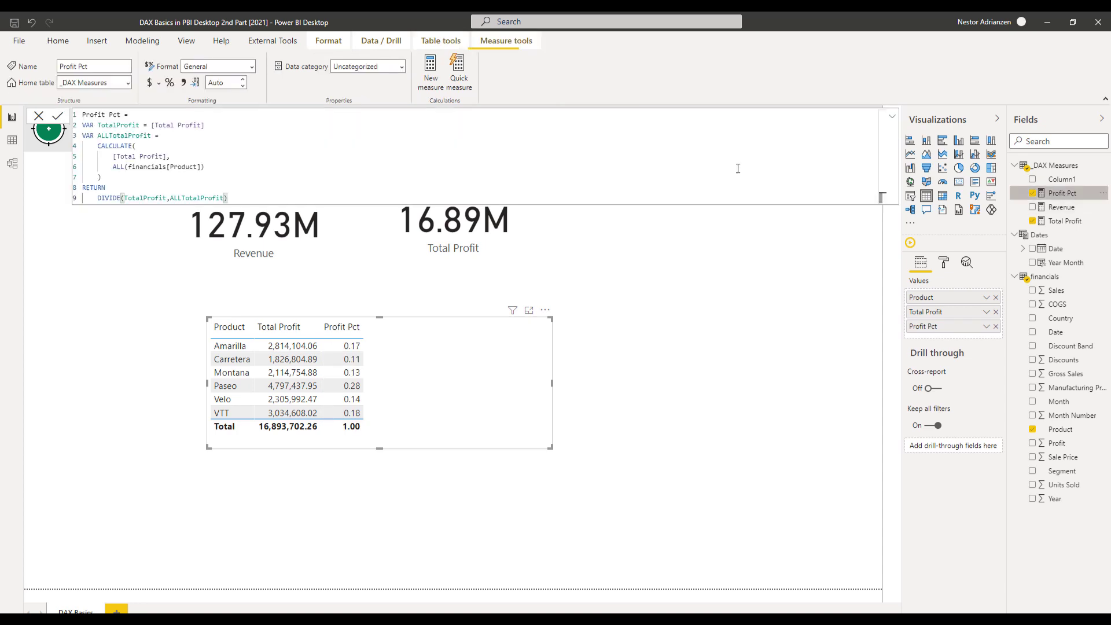
click(170, 83)
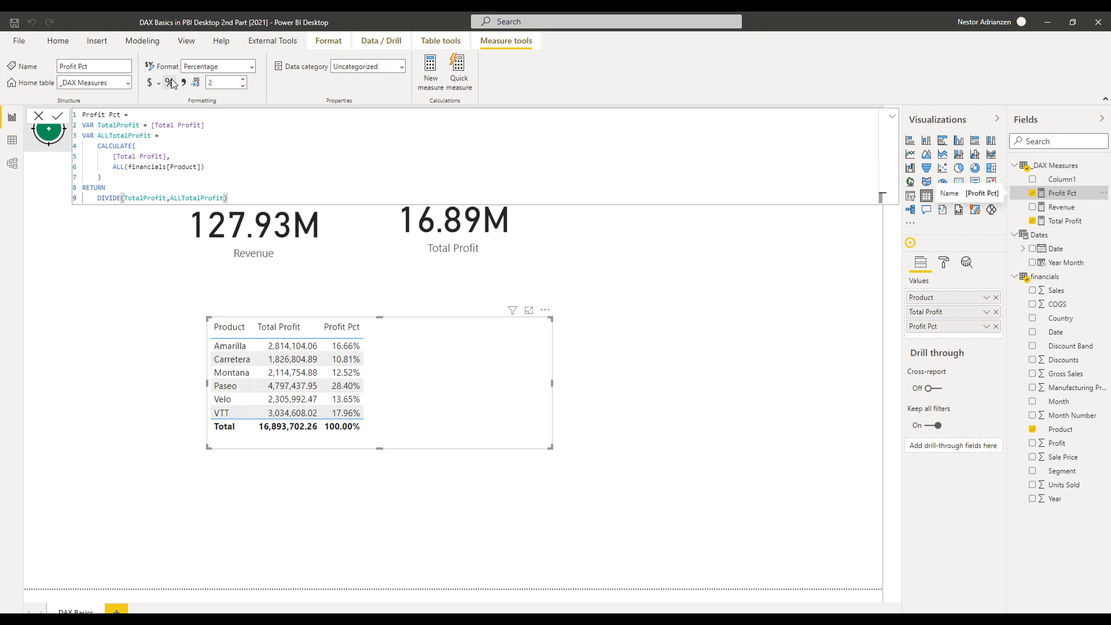
Step: Narrow the product table to fit its three columns, move it lower on the page, and deselect it
drag(551, 383, 383, 385)
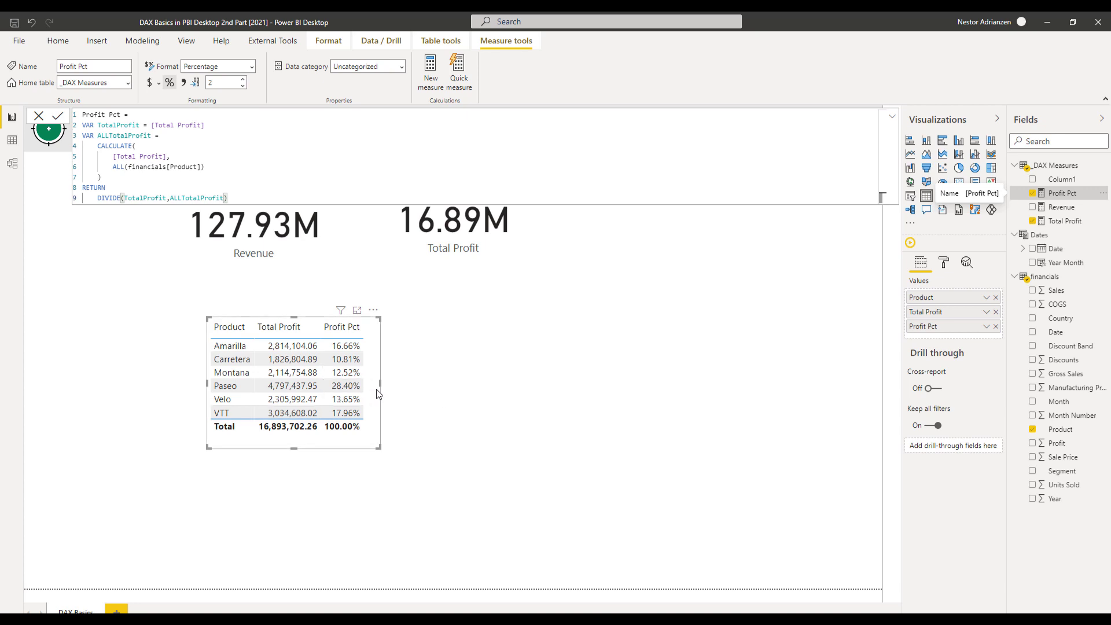
drag(379, 393, 378, 457)
click(663, 368)
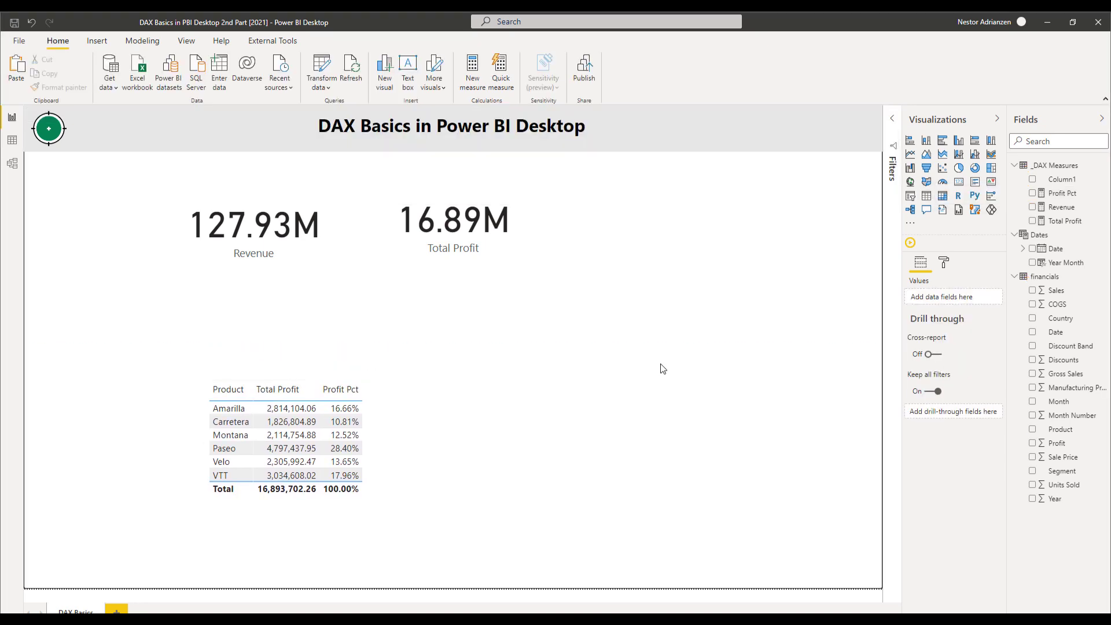
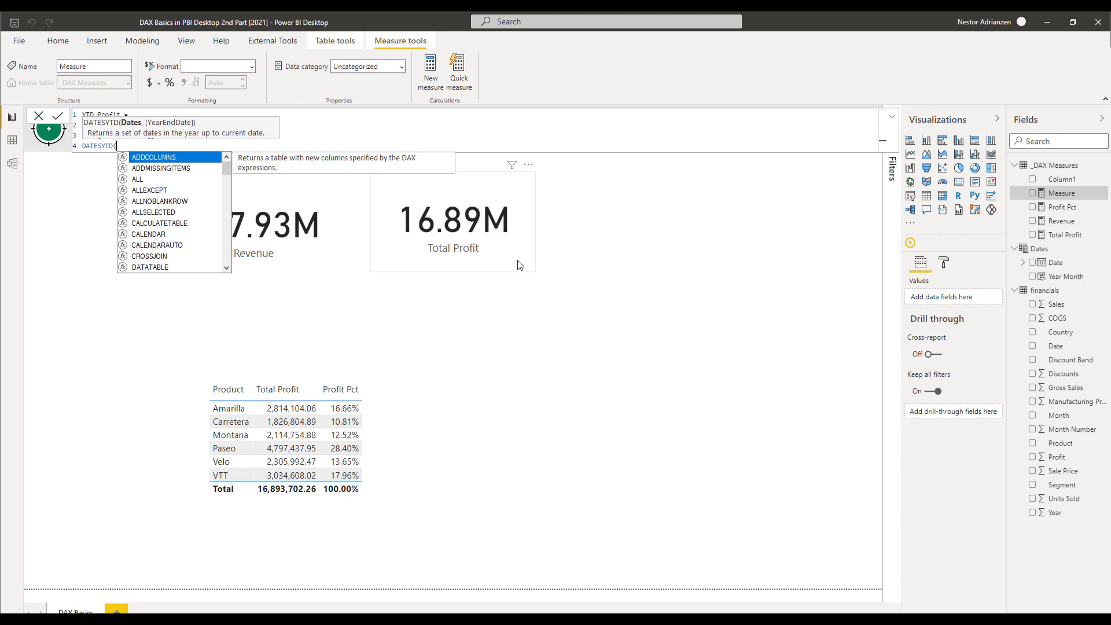
Step: Complete the YTD Profit measure with DATESYTD(Dates[Date]) as an indented CALCULATE filter, close the formula, and commit it
text(da)
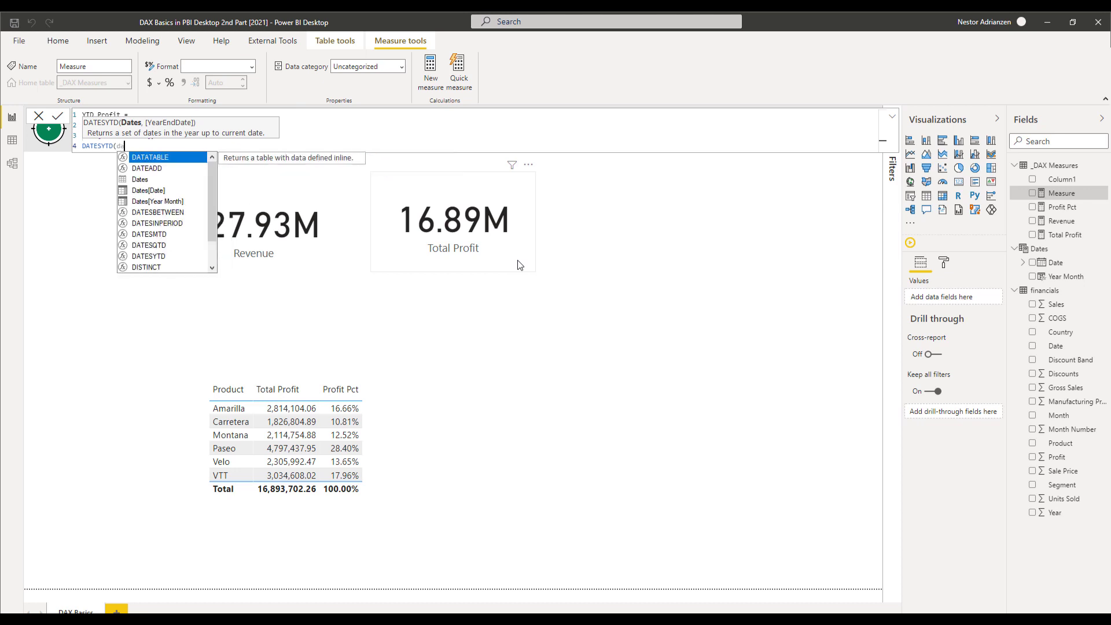
text(tes[Date]))
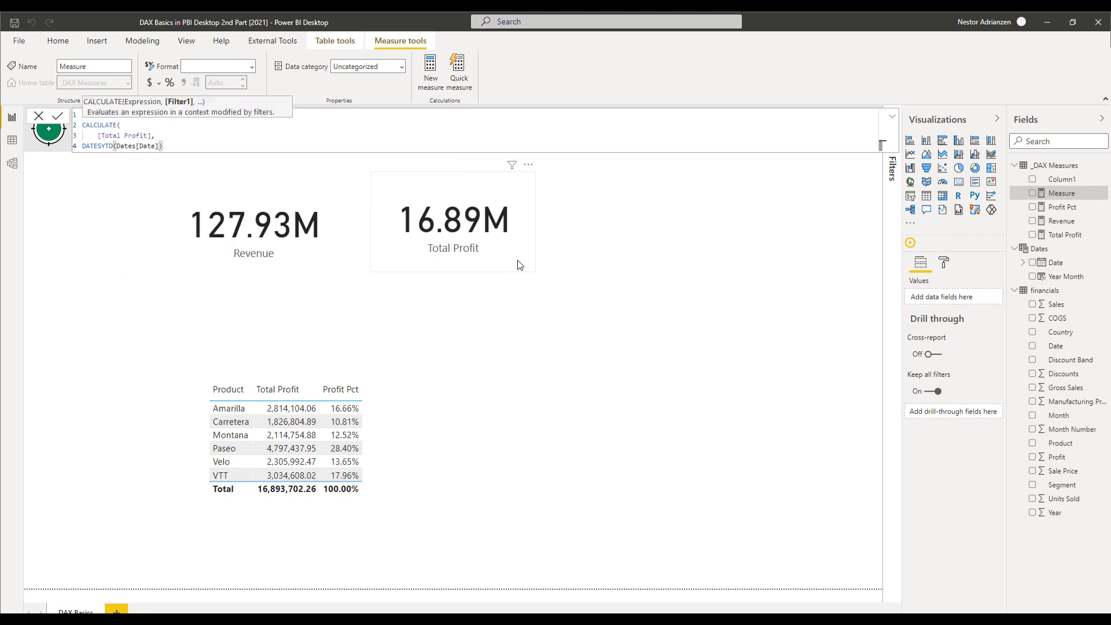
key(Return)
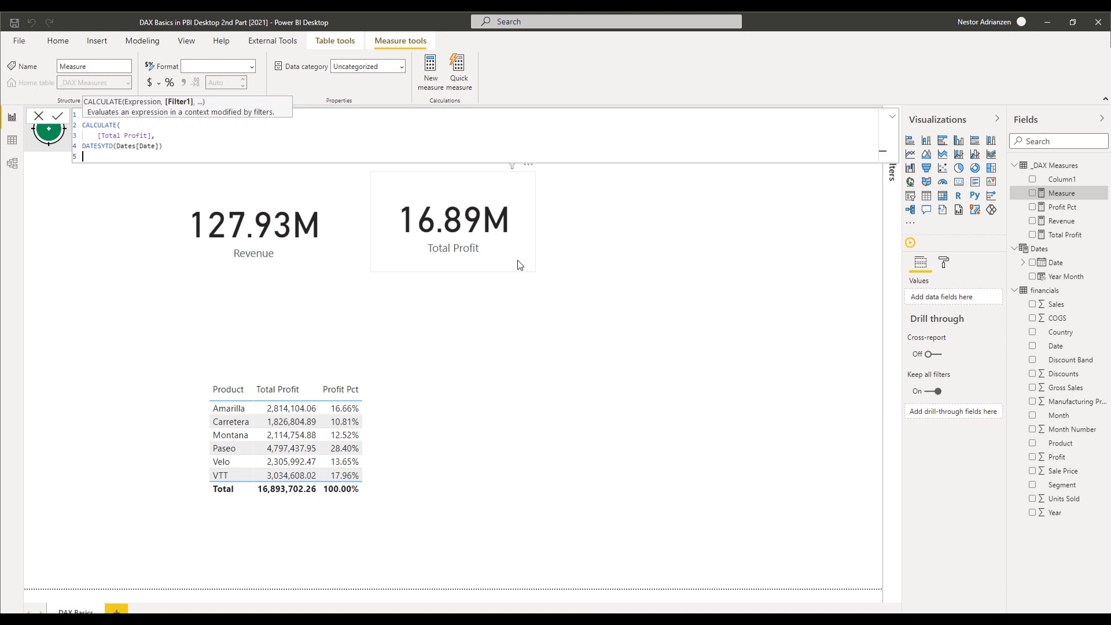
text())
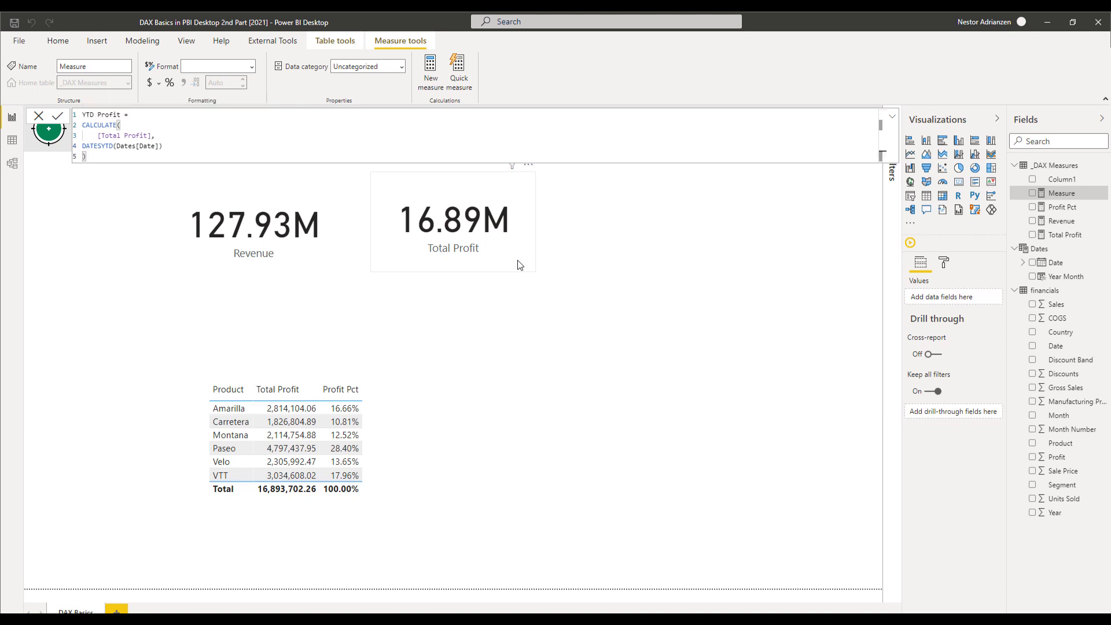
click(84, 147)
key(Tab)
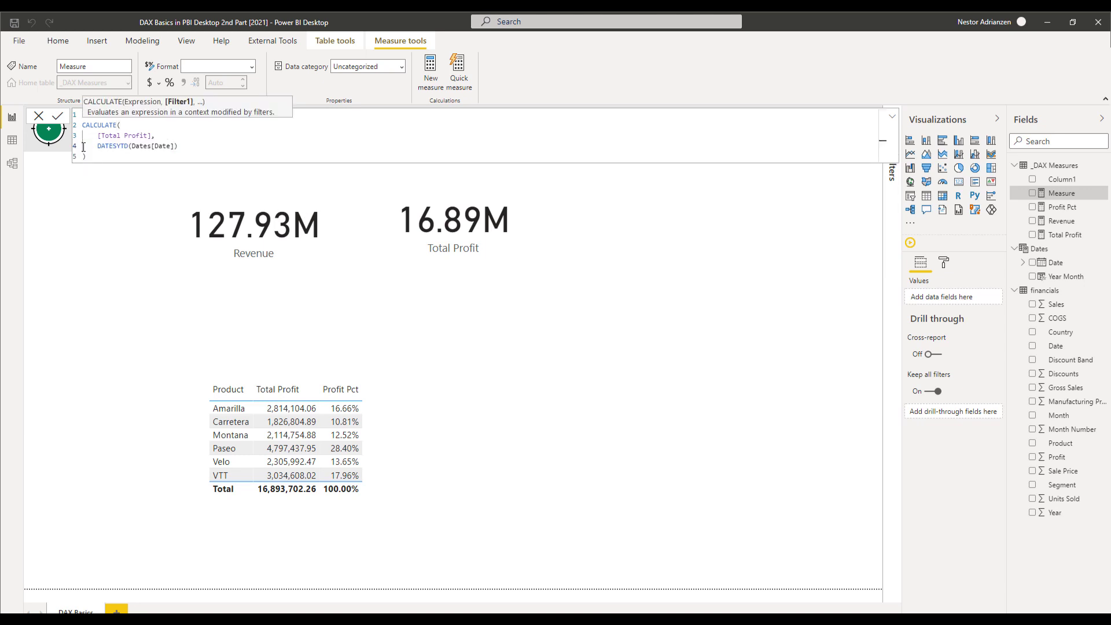
click(58, 117)
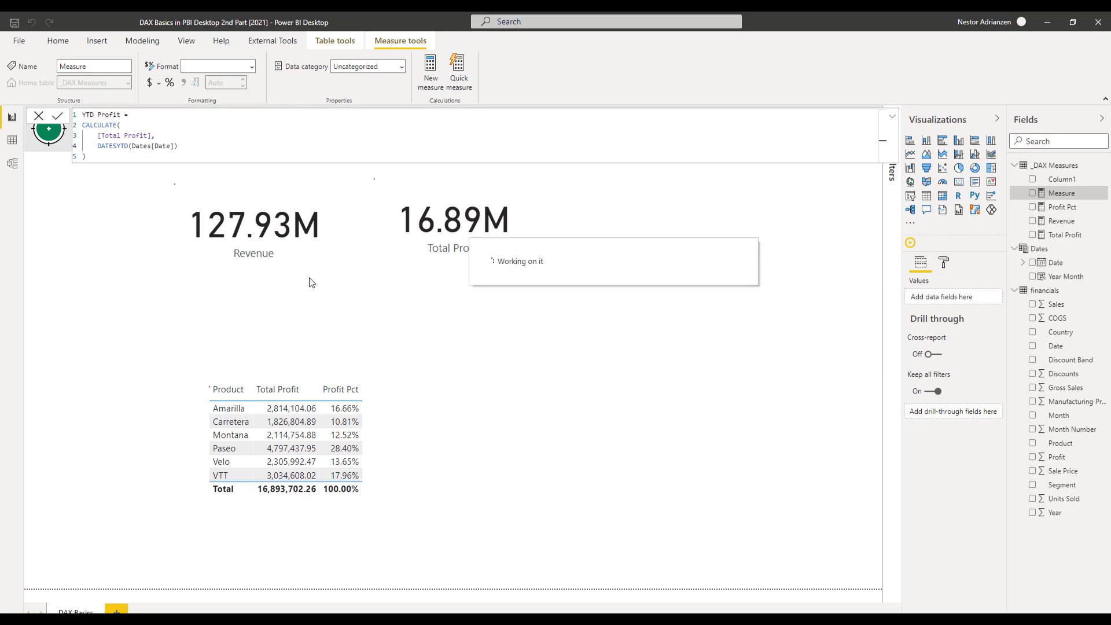
Step: Move the product table slightly up and left on the report page, and deselect it
click(375, 404)
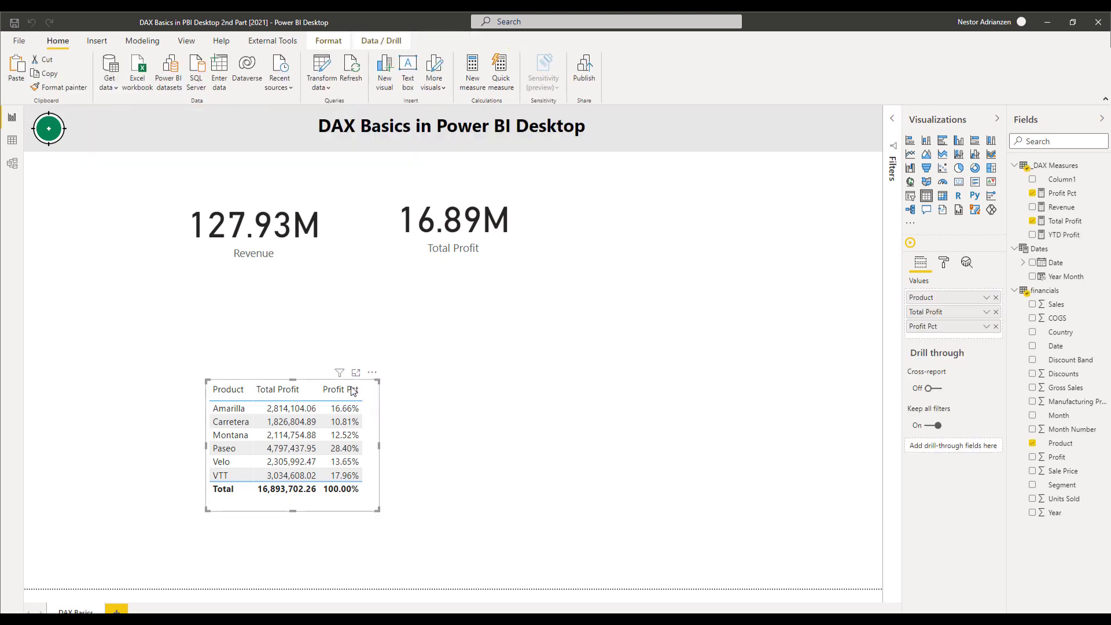
drag(351, 386, 312, 354)
click(435, 348)
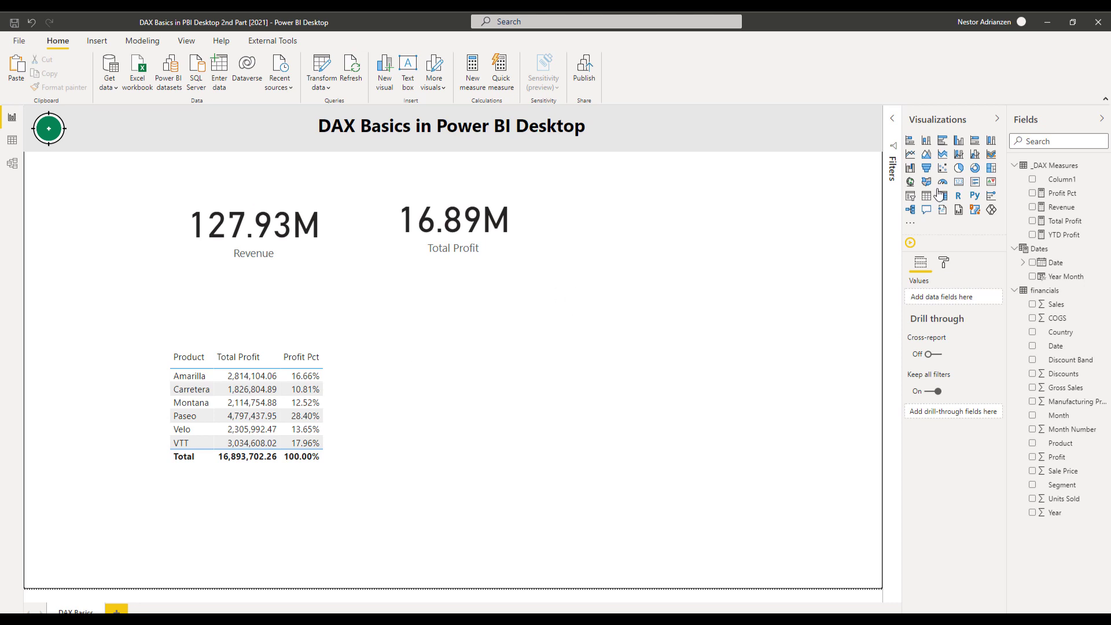
Step: Place a clustered column chart beside the product table, with the Dates table's Date as its axis using plain Date instead of Date Hierarchy
click(960, 142)
drag(623, 278, 503, 431)
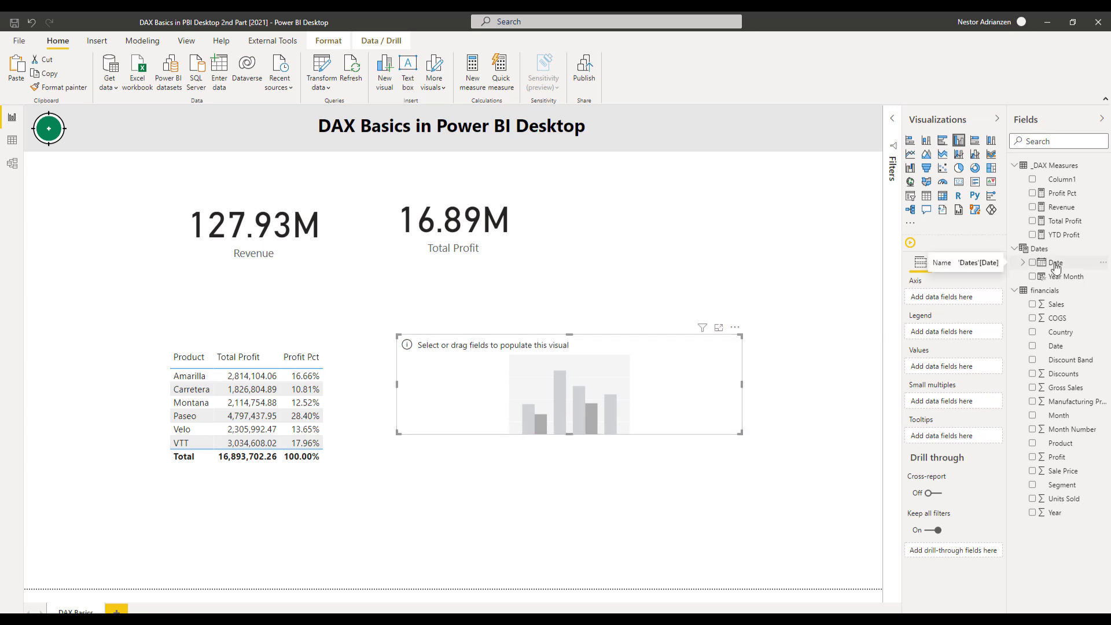
drag(1056, 267, 592, 382)
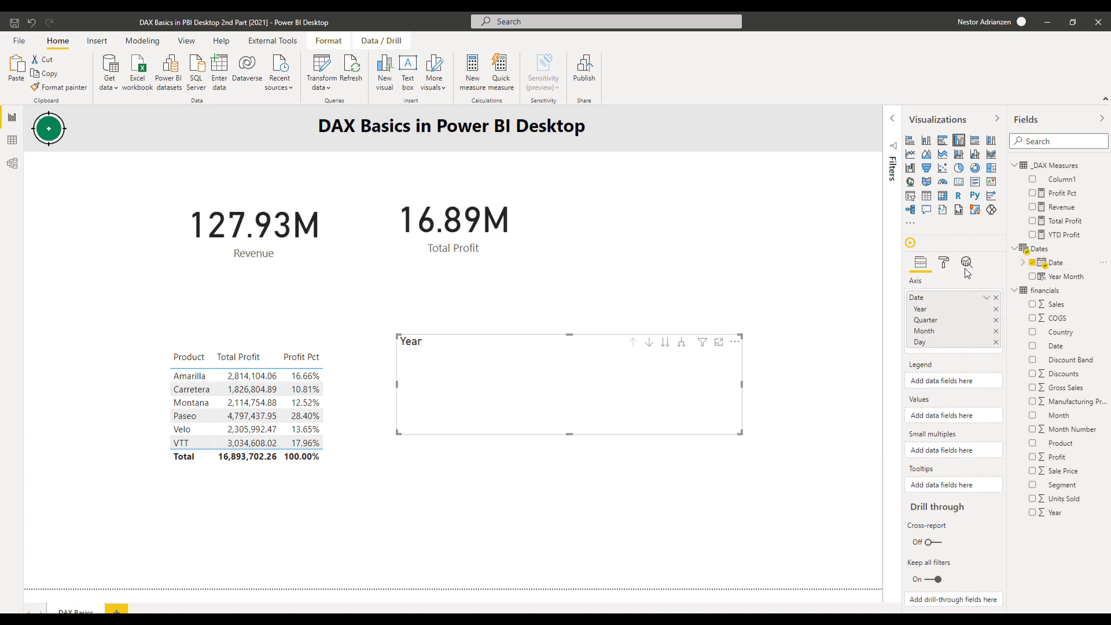
click(986, 298)
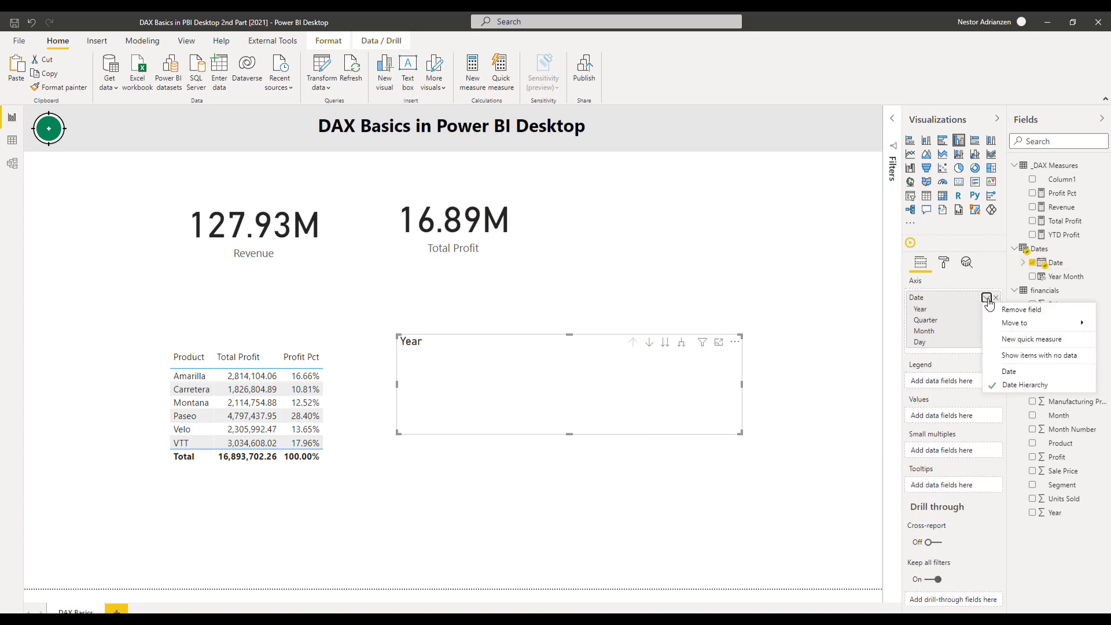
click(1017, 374)
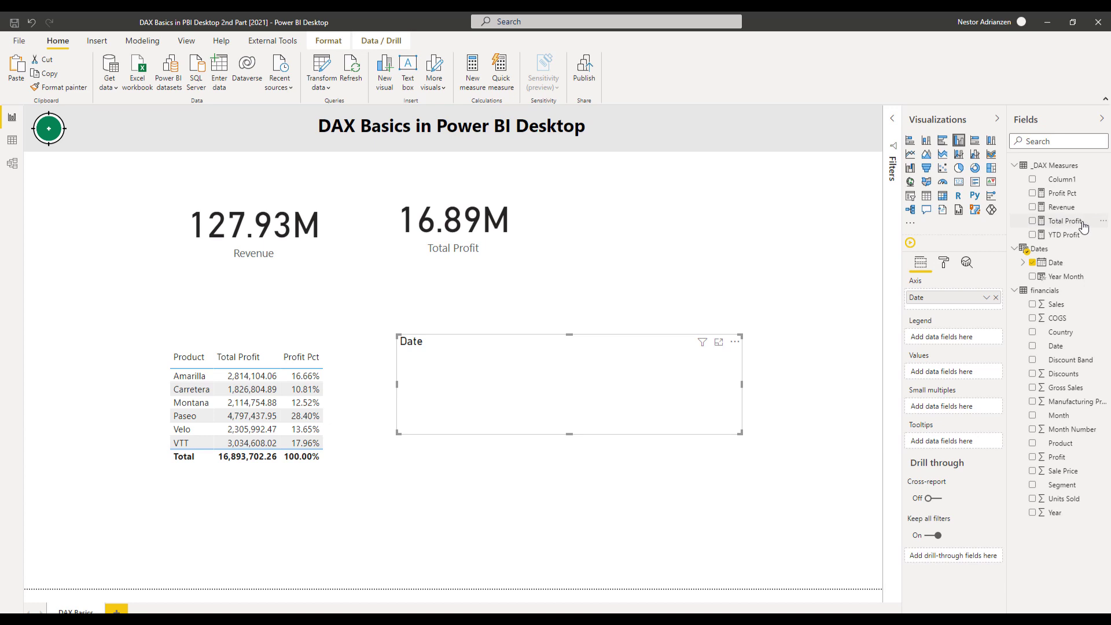
Step: Add the YTD Profit measure to the column chart, make the chart taller, and shift it slightly up
drag(1067, 240, 620, 391)
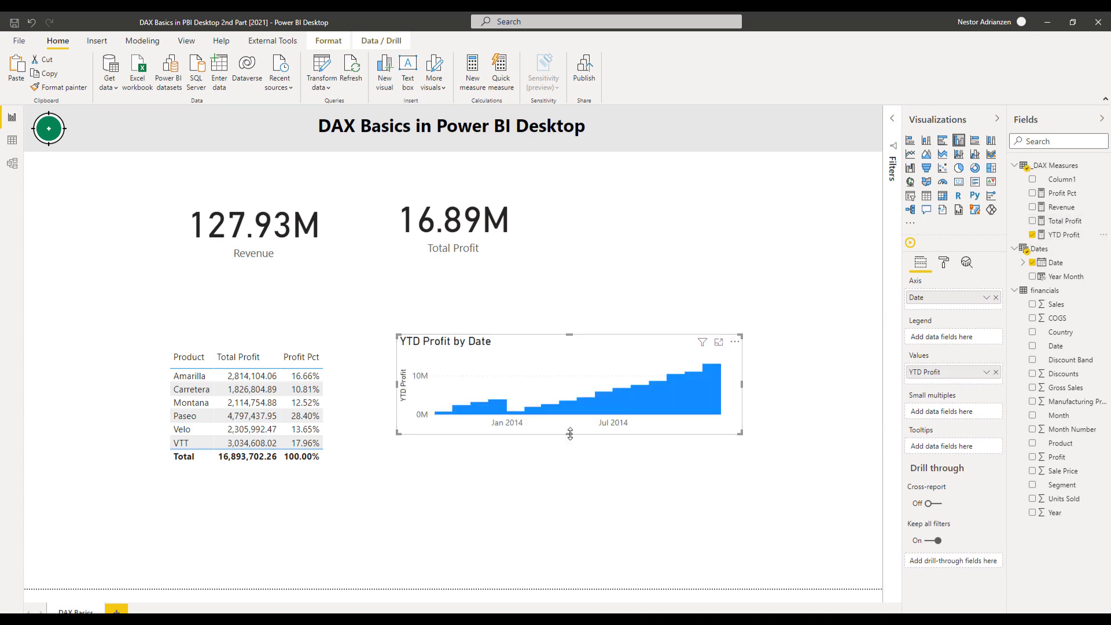
drag(569, 433, 577, 523)
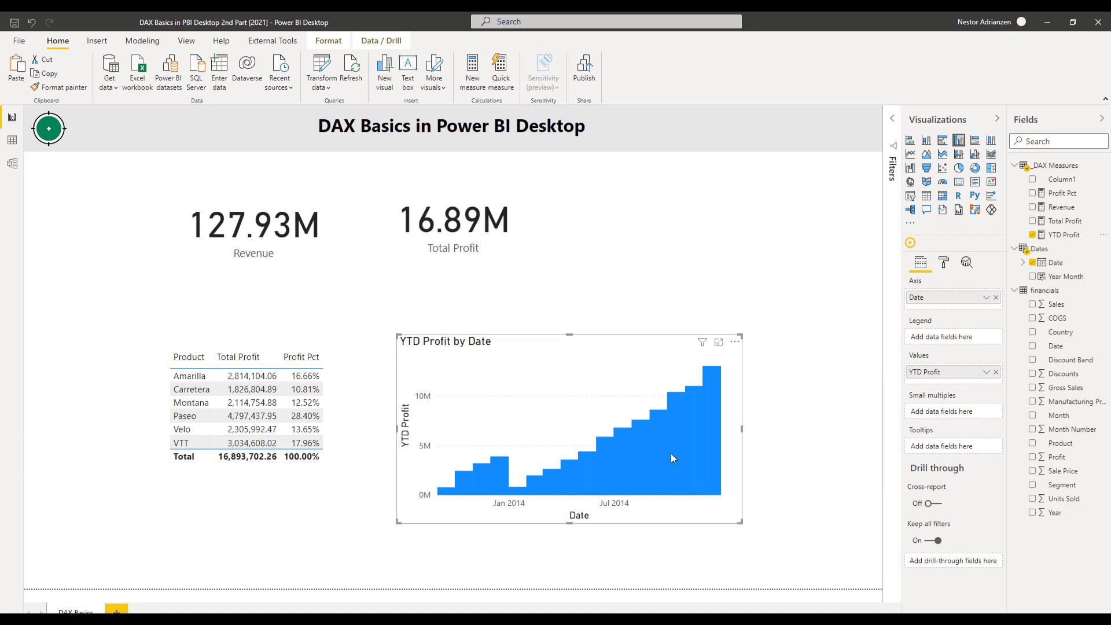
drag(640, 365, 642, 357)
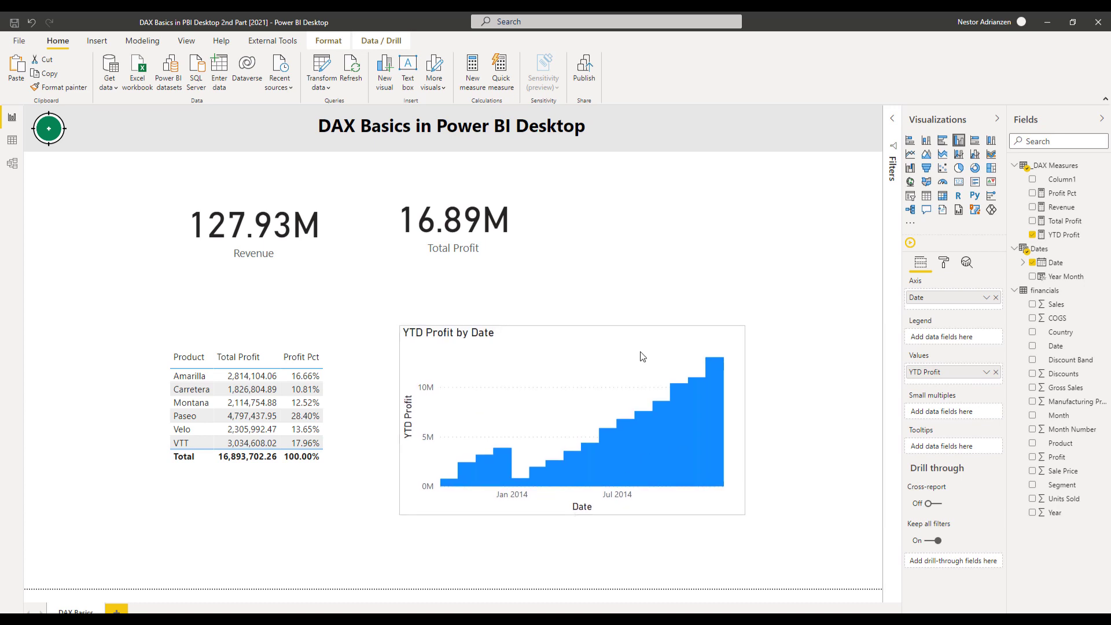
Step: Turn on data labels for the YTD Profit chart, shift it slightly right, and deselect it
click(945, 263)
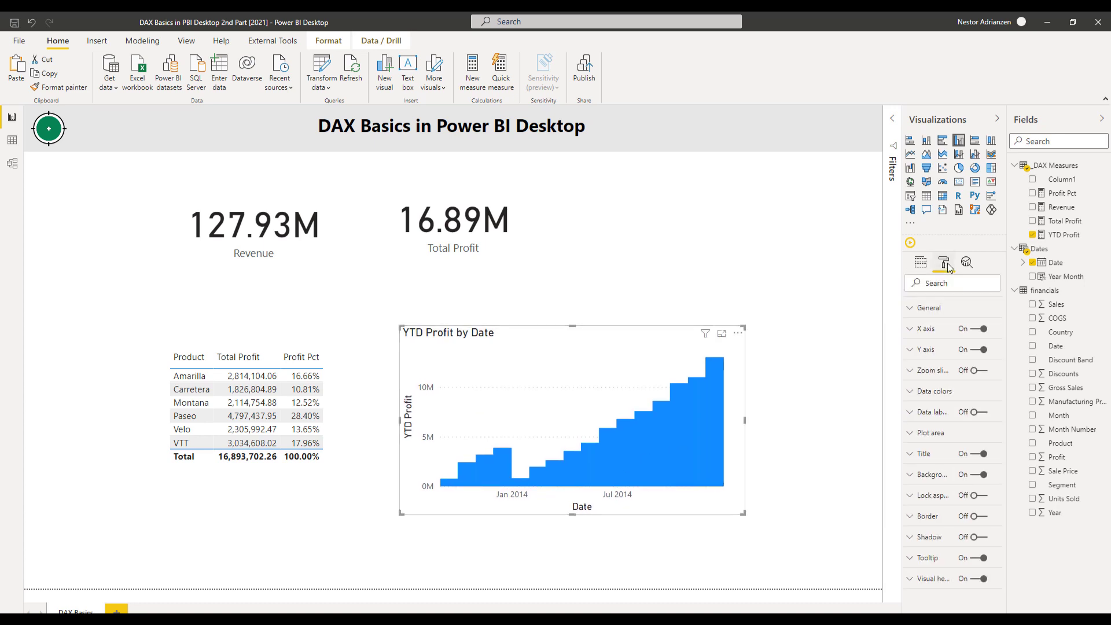
click(978, 411)
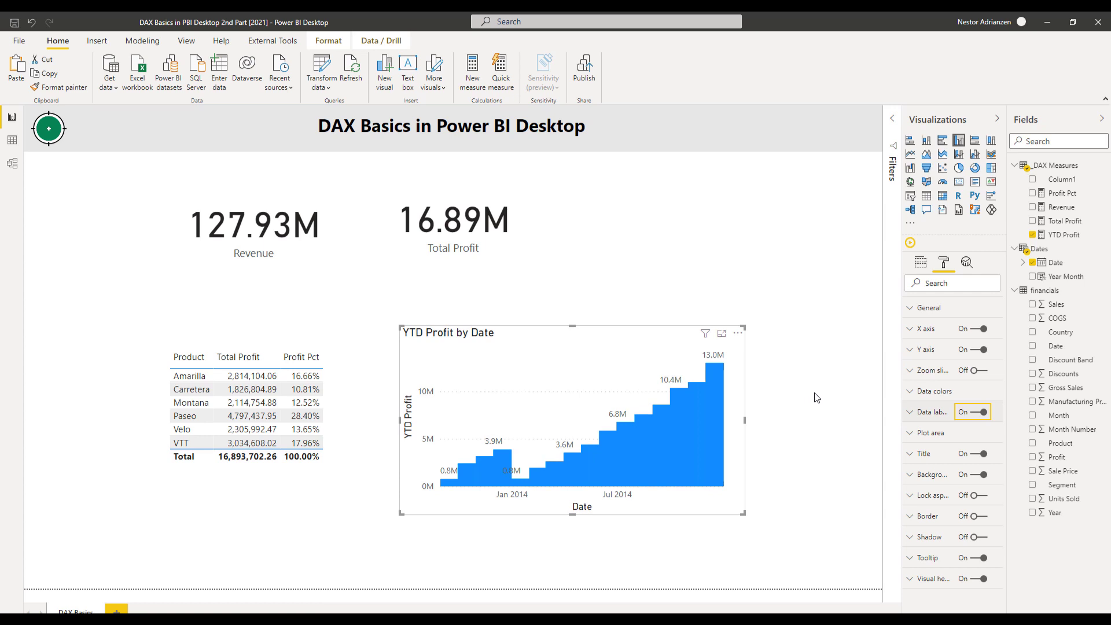
drag(599, 346, 613, 345)
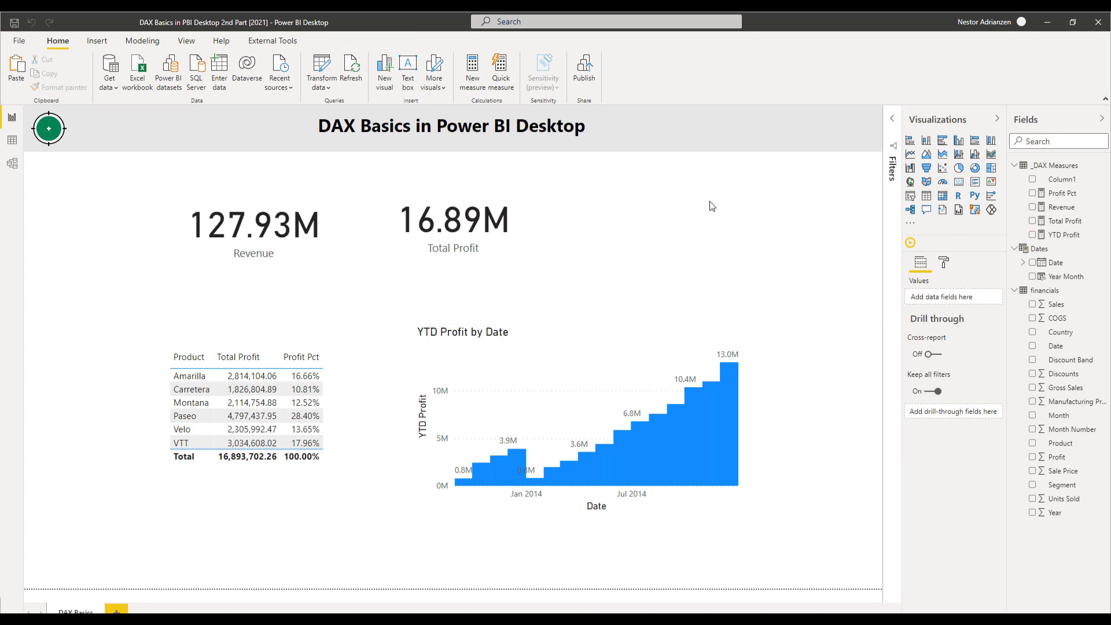
Step: Create a Profit LM measure in _DAX Measures that starts with CALCULATE and takes [Total Profit] on a new line as its expression
right_click(1059, 167)
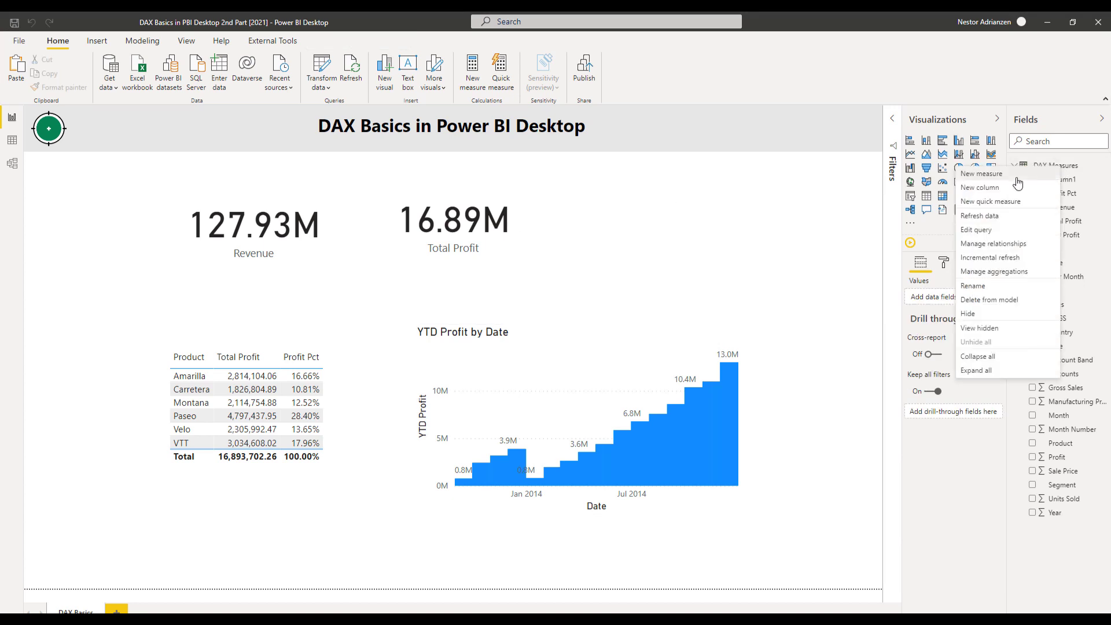
click(1017, 178)
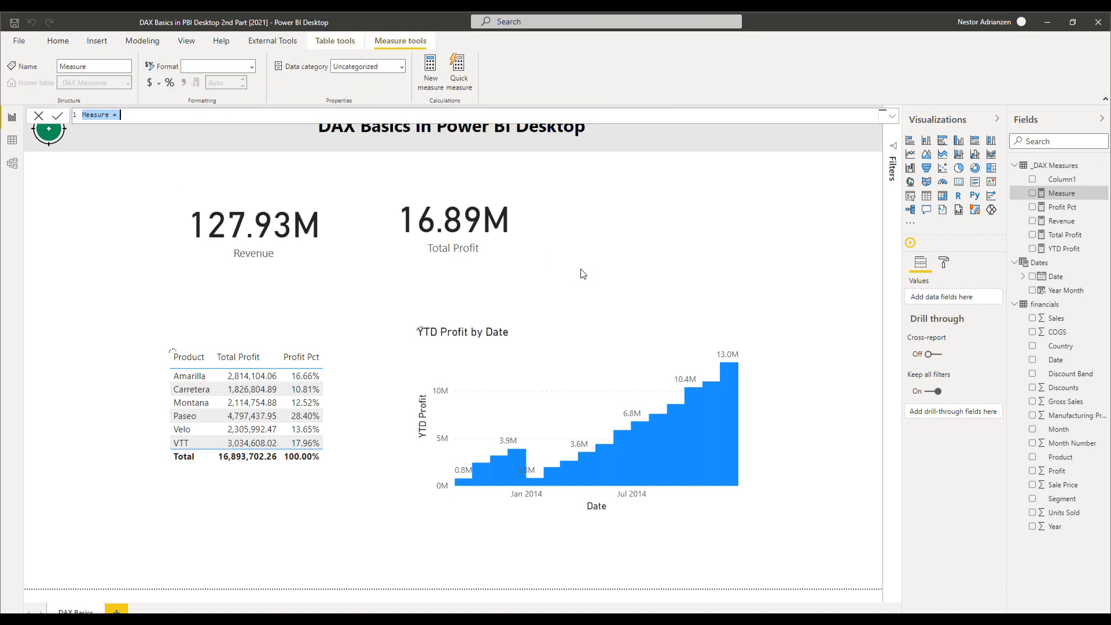
text(Profit LM)
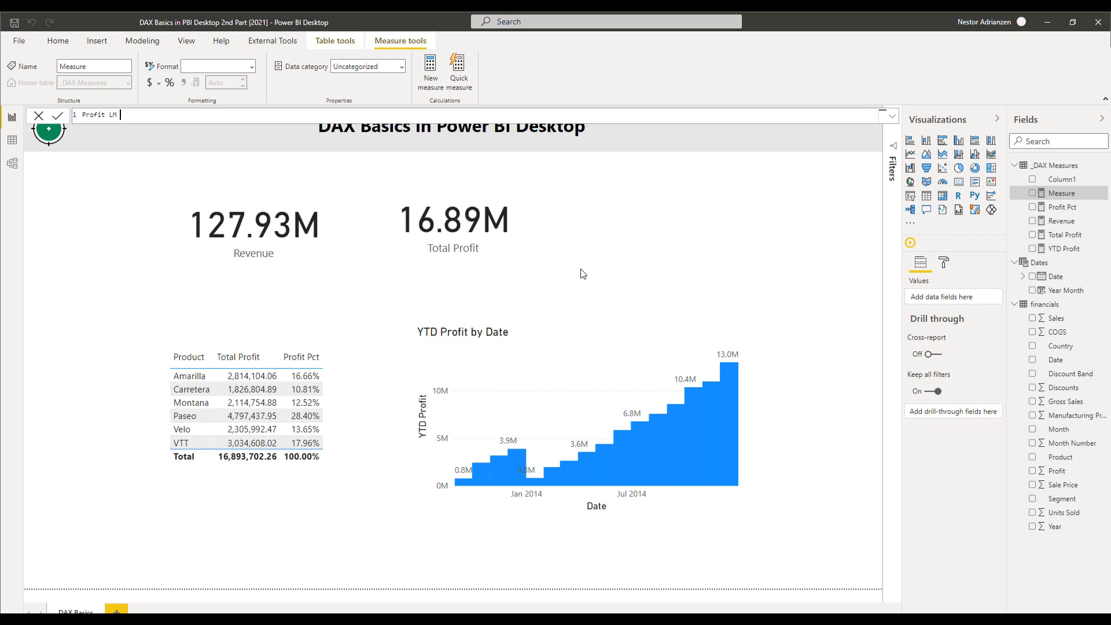
text( =)
key(shift+Return)
text(CAL)
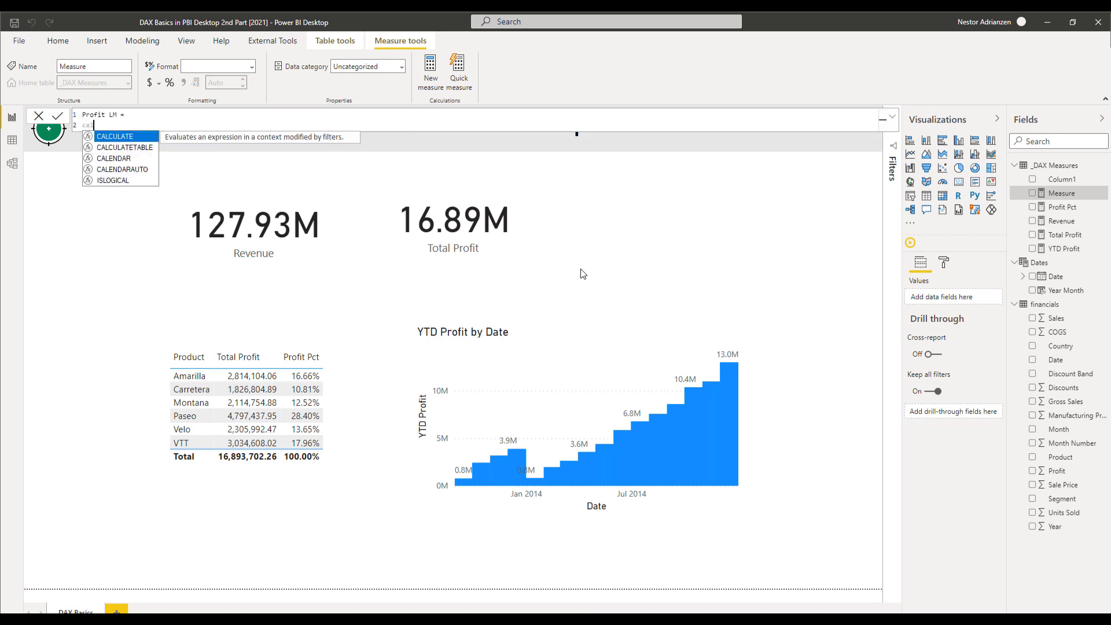
key(Tab)
key(shift+Return)
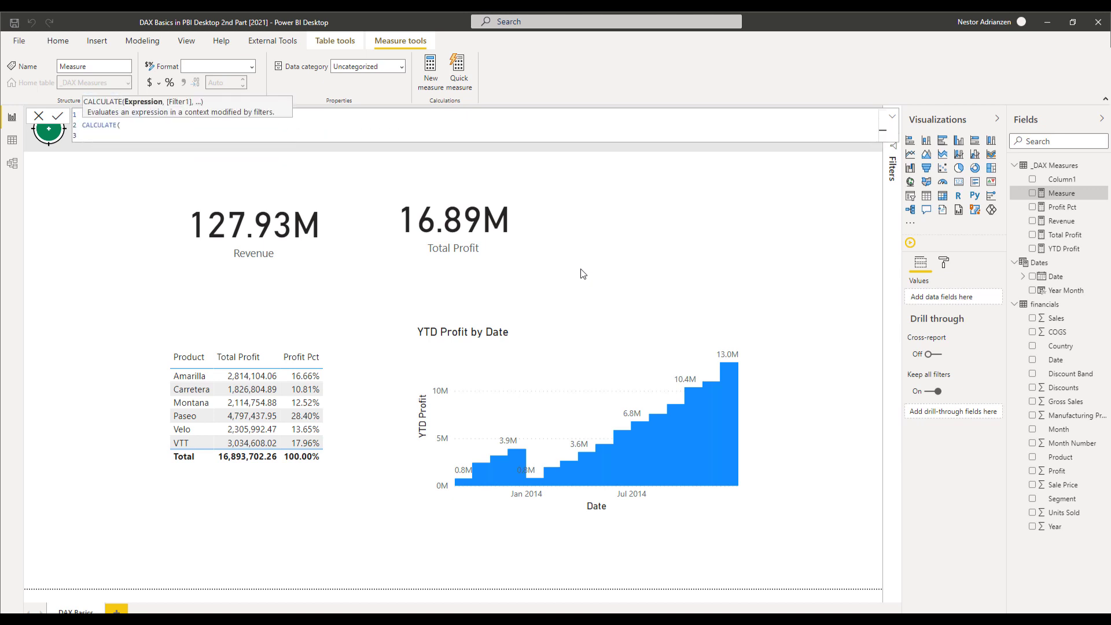
text(toa)
text(tot)
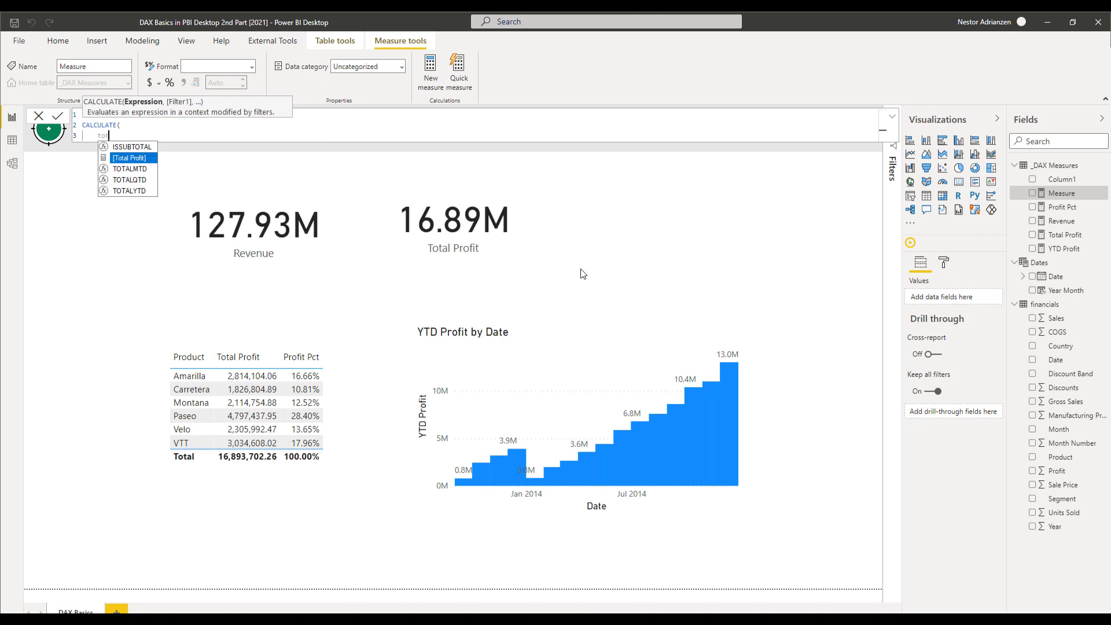
key(Tab)
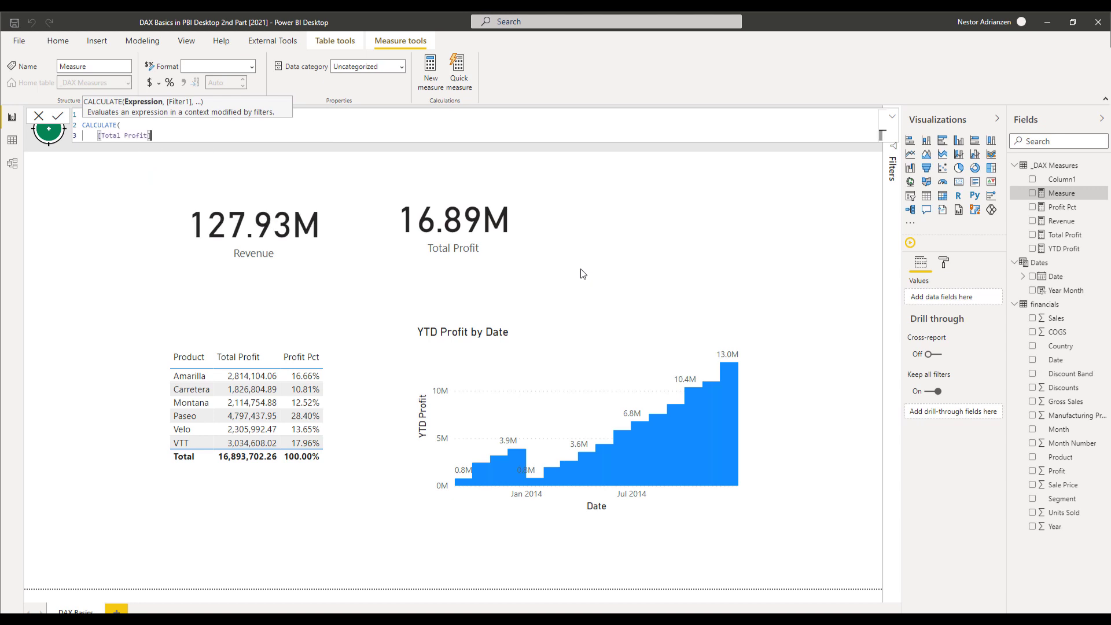
Step: Start a DATEADD filter on a new line of the Profit LM formula with Dates[Date] as its dates argument
text(,)
key(shift+Return)
text(date)
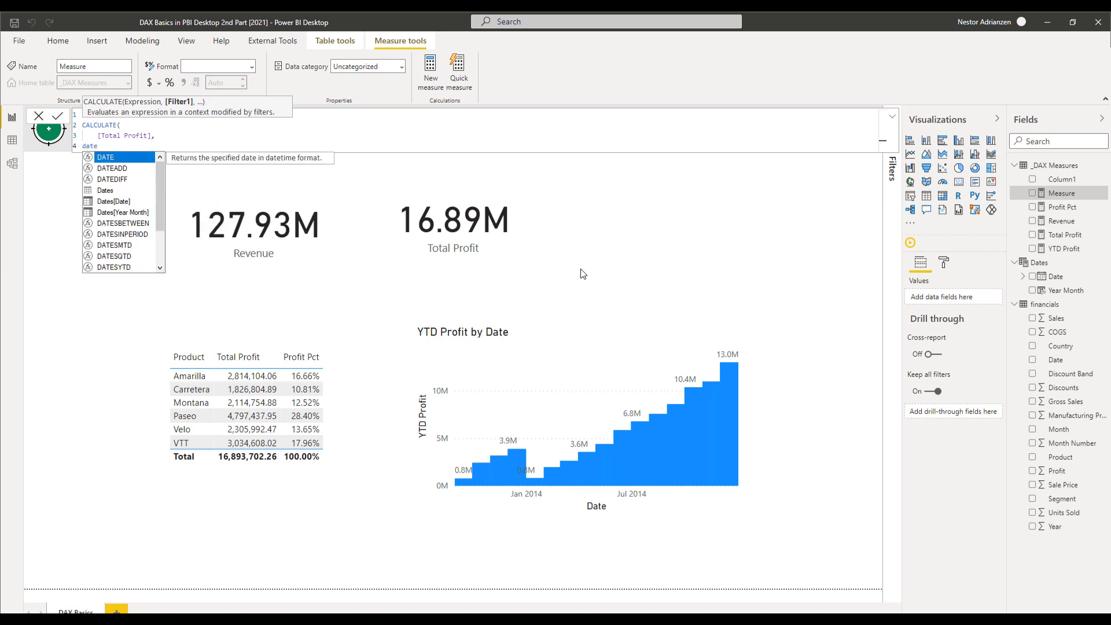
key(Down)
key(Tab)
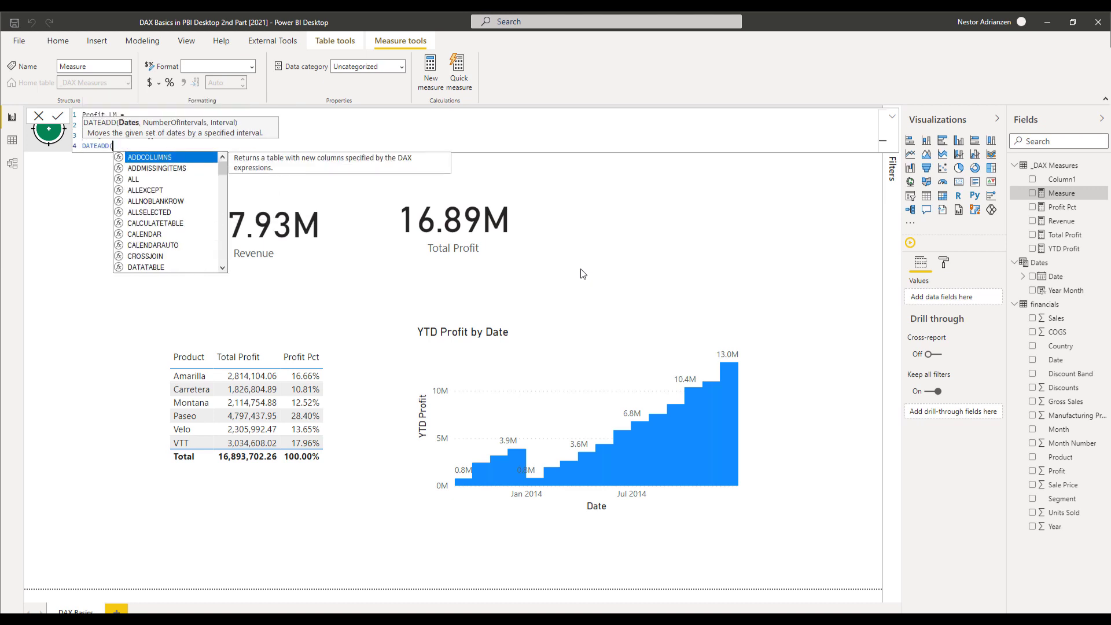
text(date)
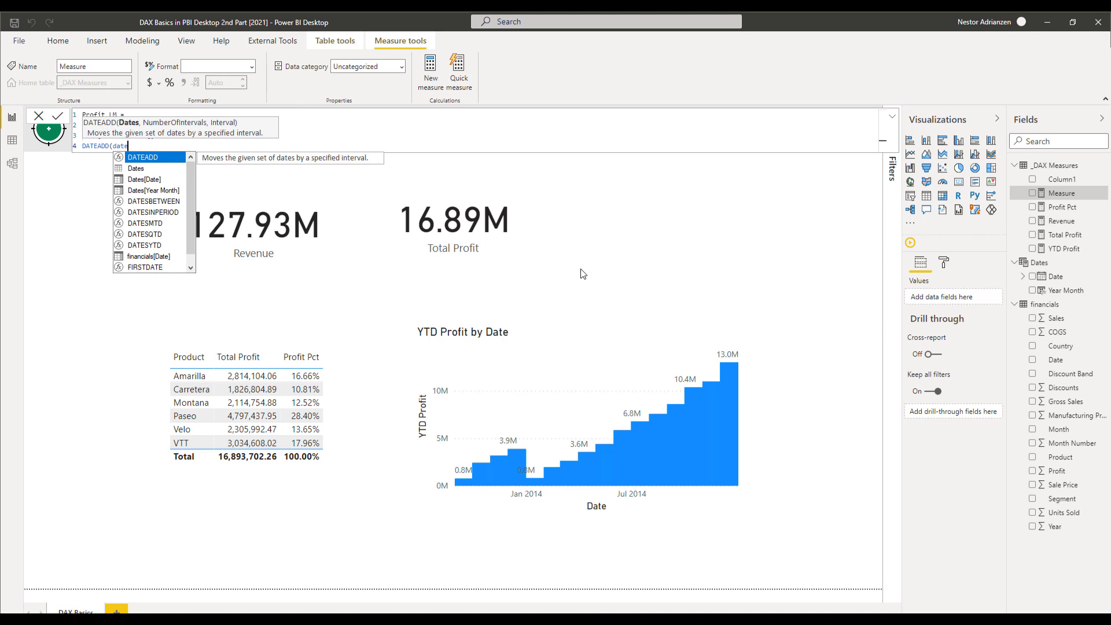
key(Tab)
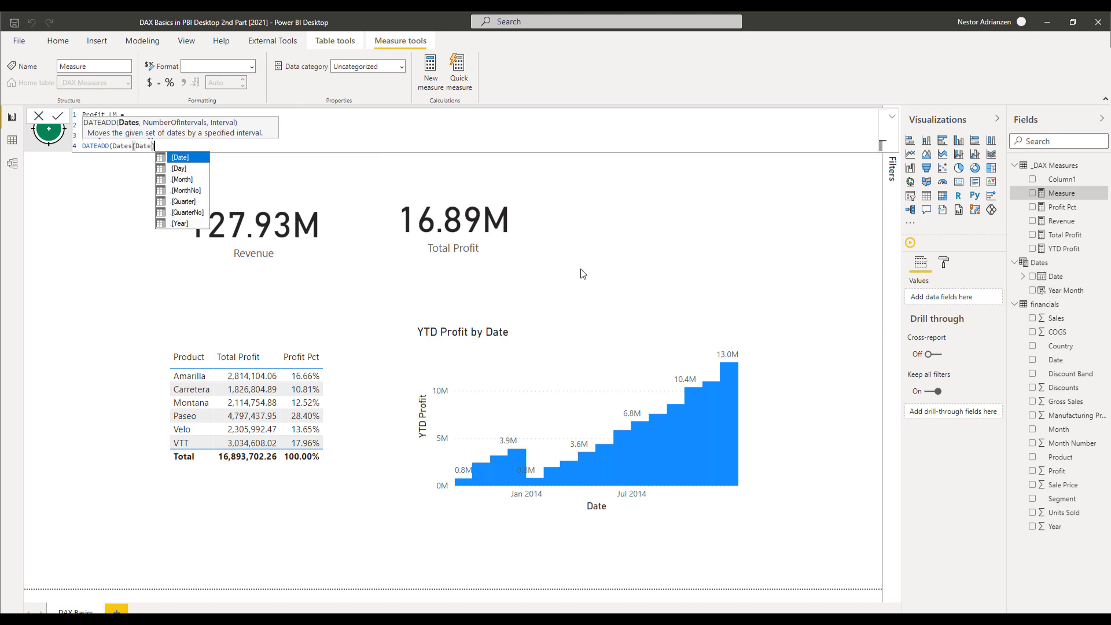
Step: Complete the DATEADD filter with -1 as the number of intervals and MONTH as the interval, and close CALCULATE on a new line
text(,)
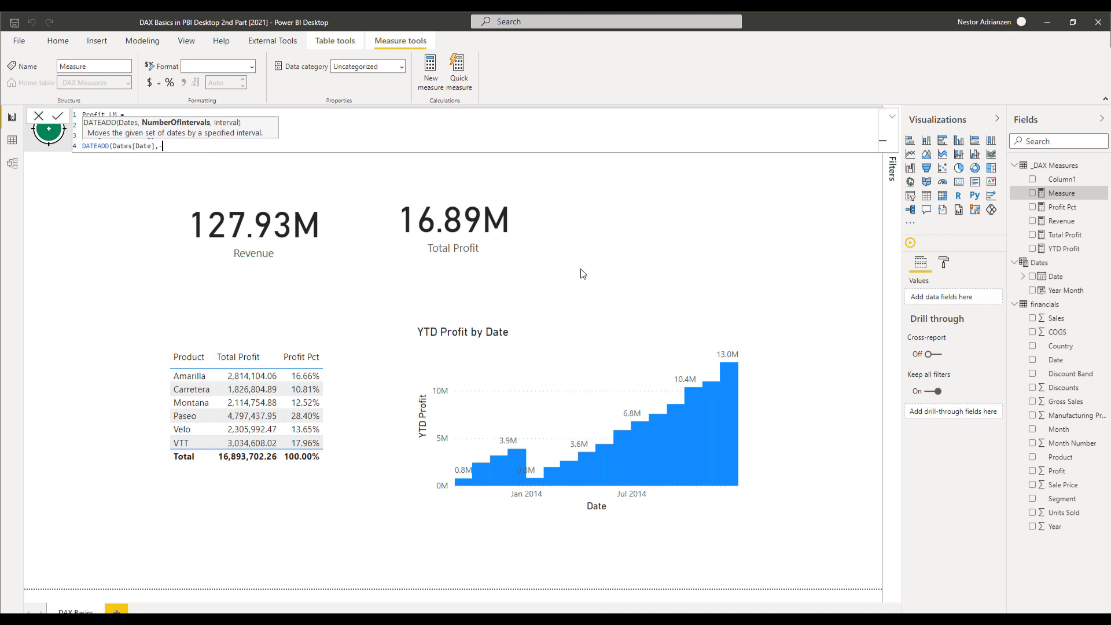
text(-1,)
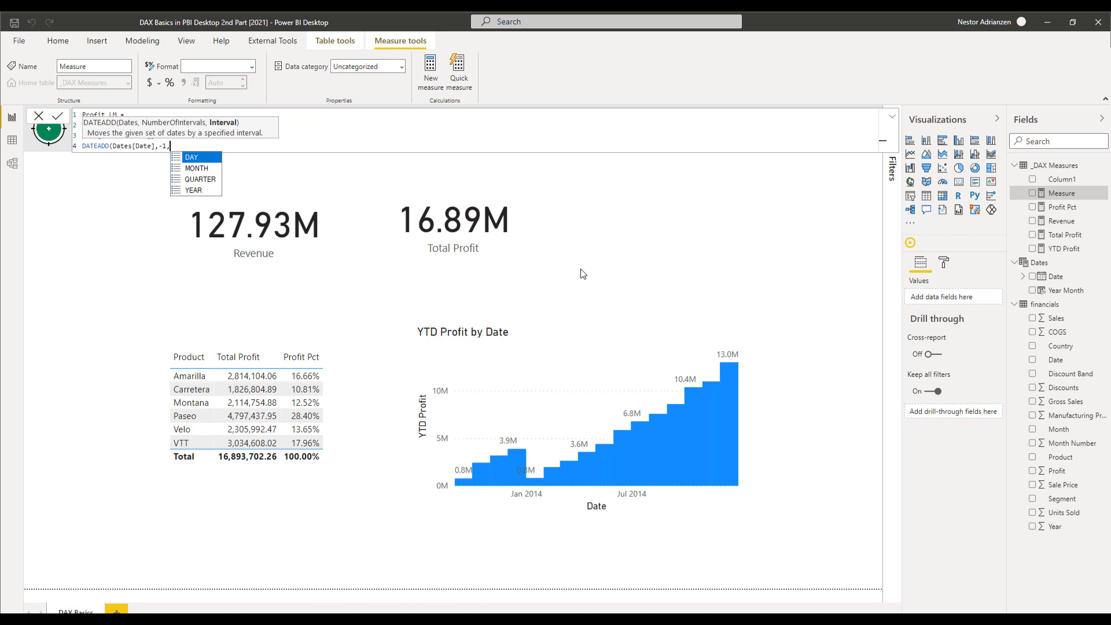
key(Down)
key(Tab)
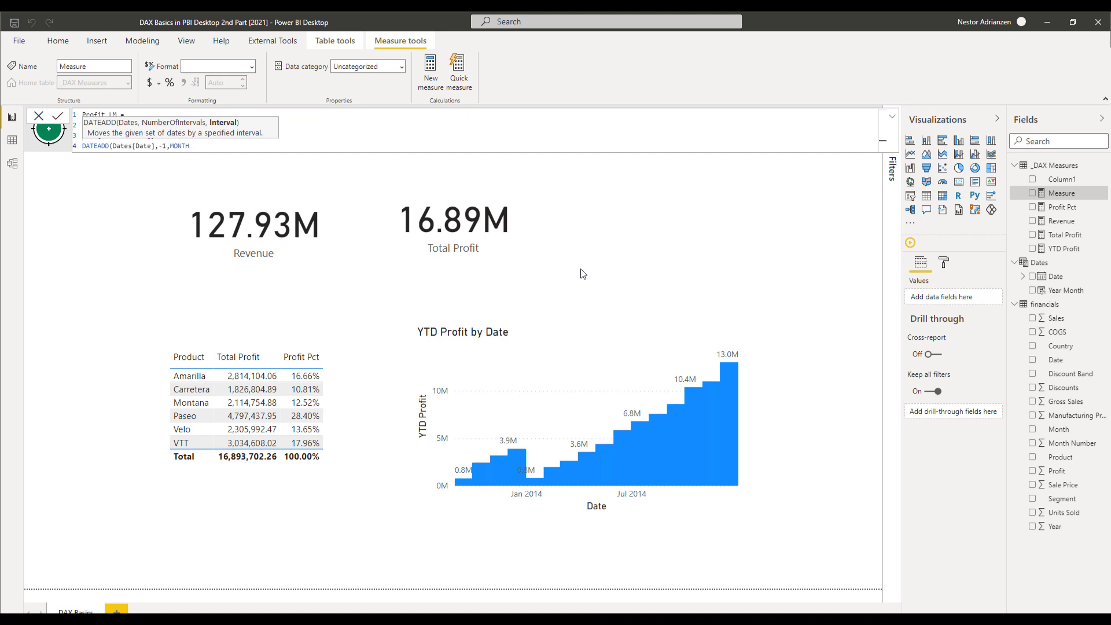
key(BackSpace)
text())
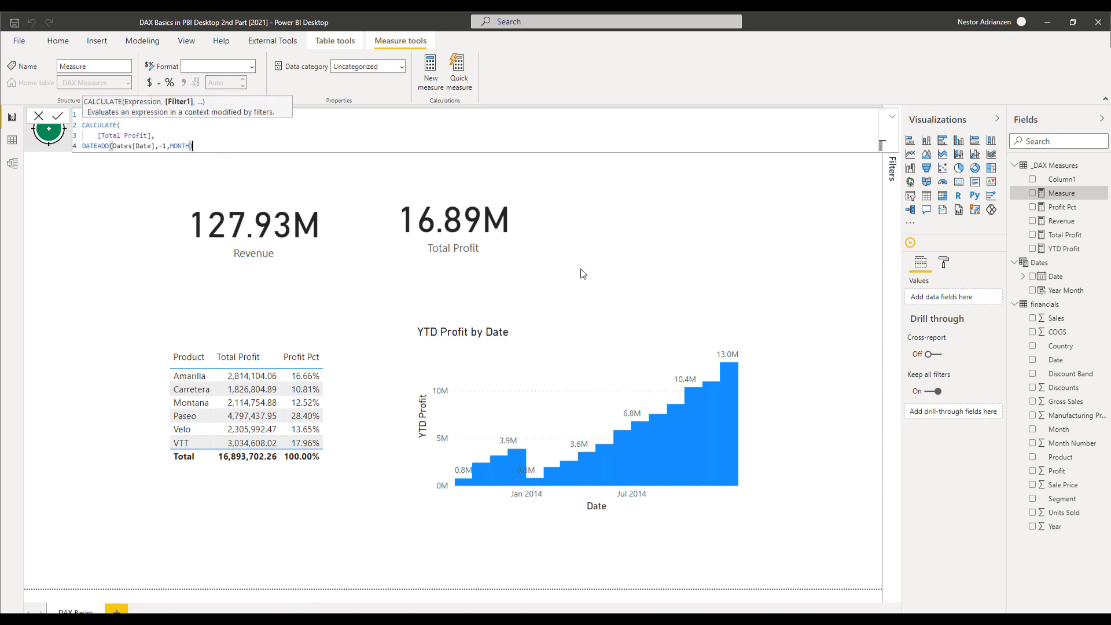
key(shift+Return)
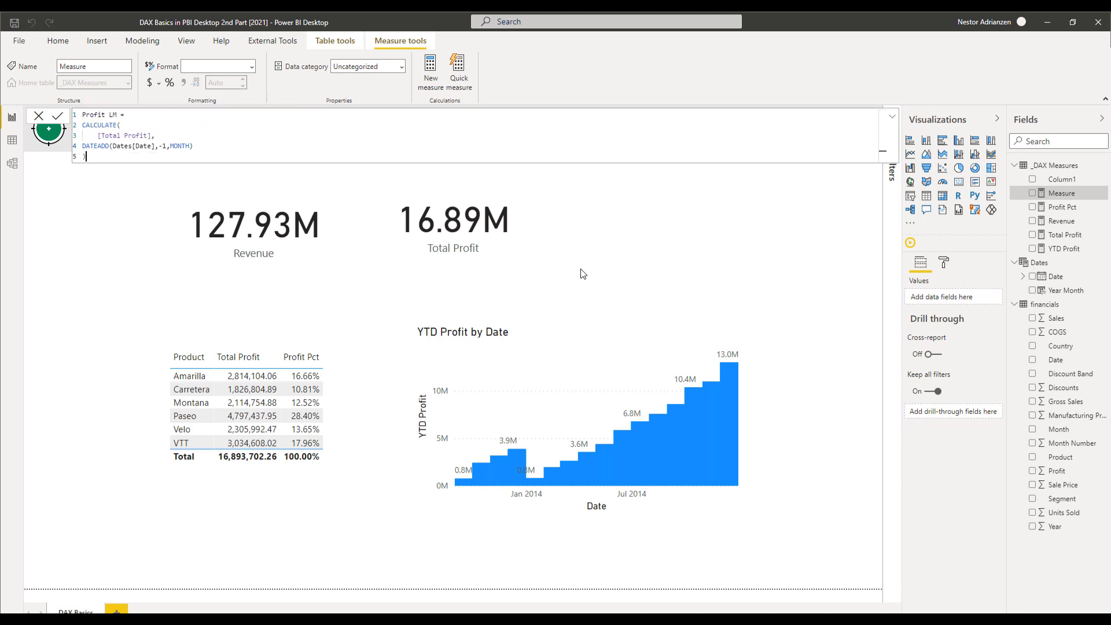
Step: Indent the DATEADD line to align with [Total Profit] and commit the Profit LM measure
double_click(85, 147)
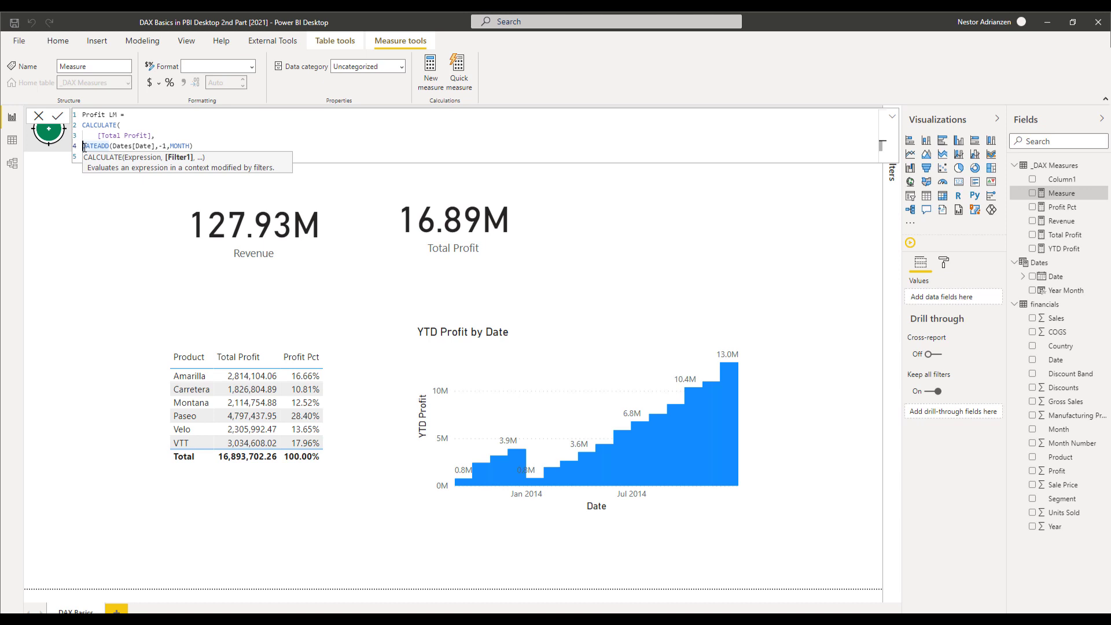
click(84, 147)
key(Tab)
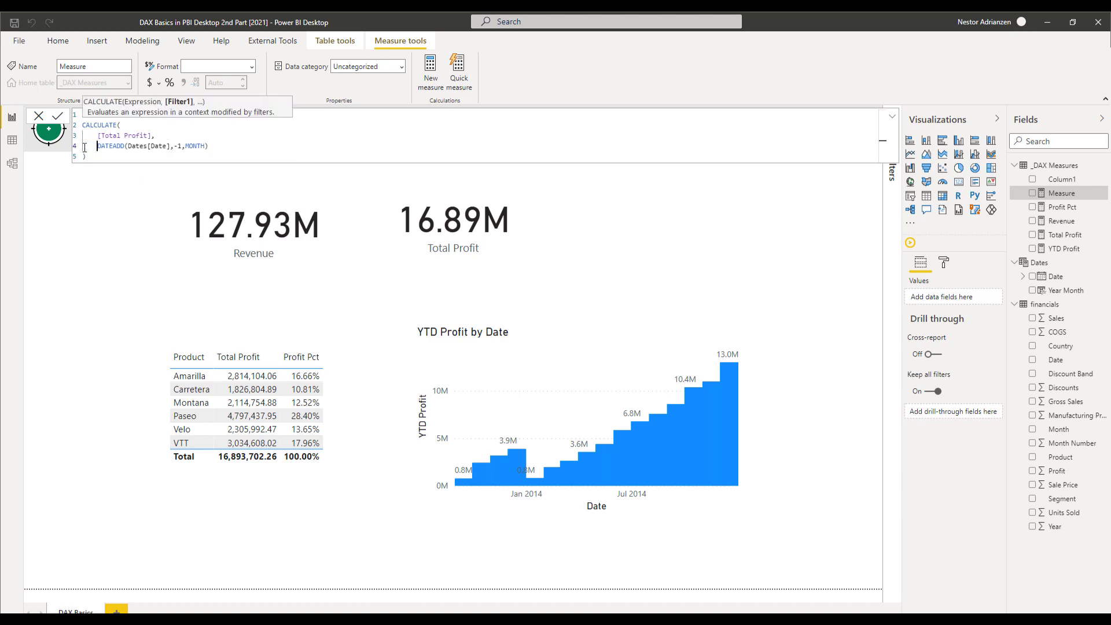
click(59, 118)
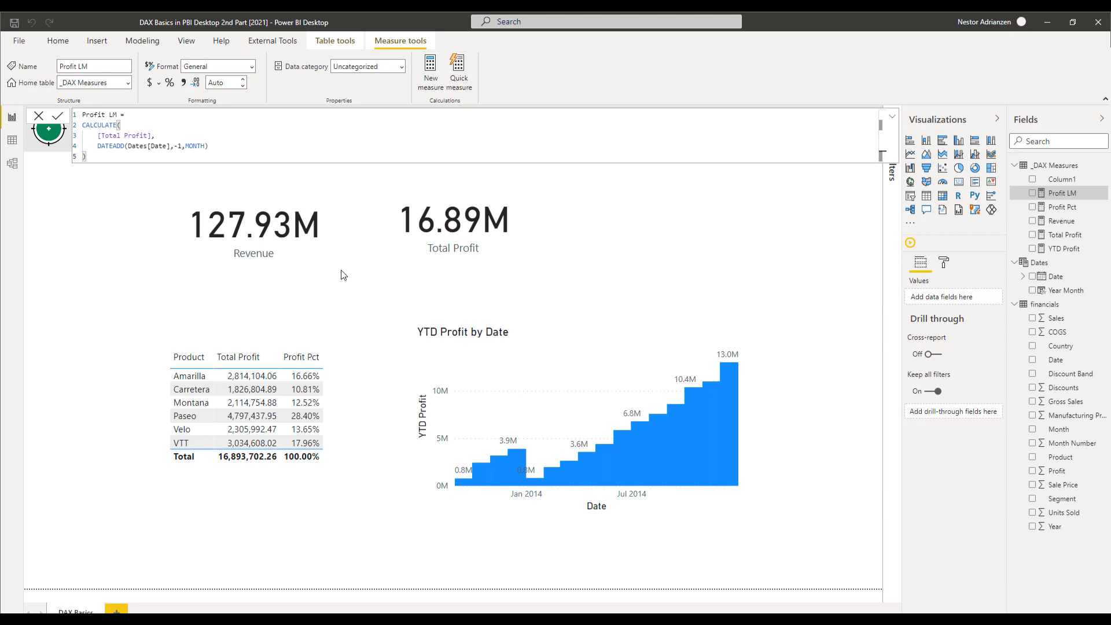
Step: Move the product table up beneath the Revenue card and place a copy of it below
drag(332, 392, 343, 337)
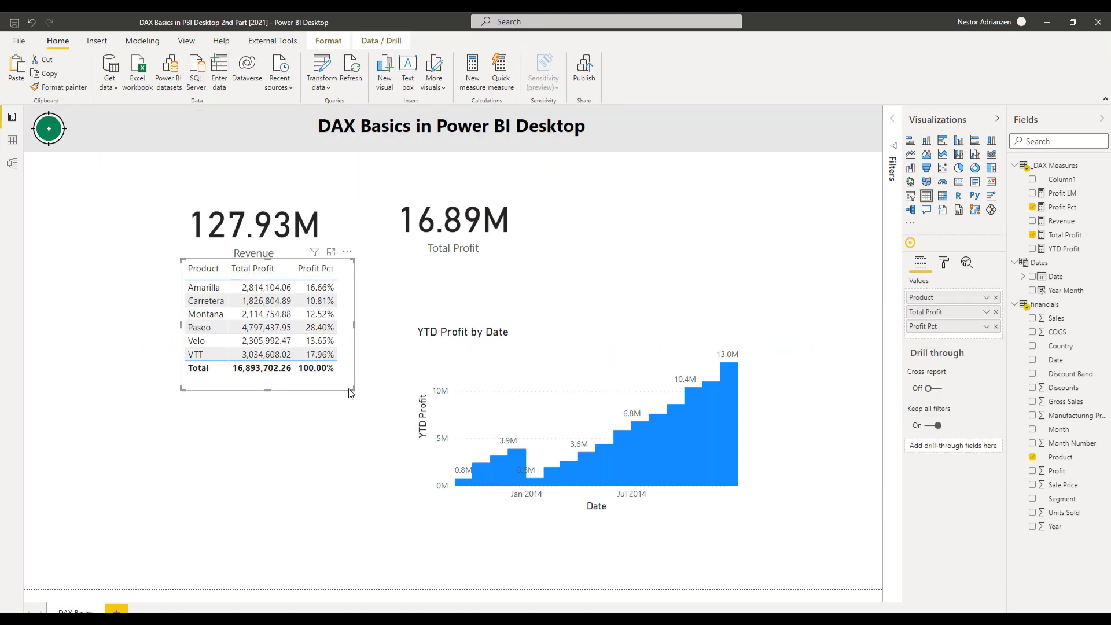
drag(350, 393, 336, 475)
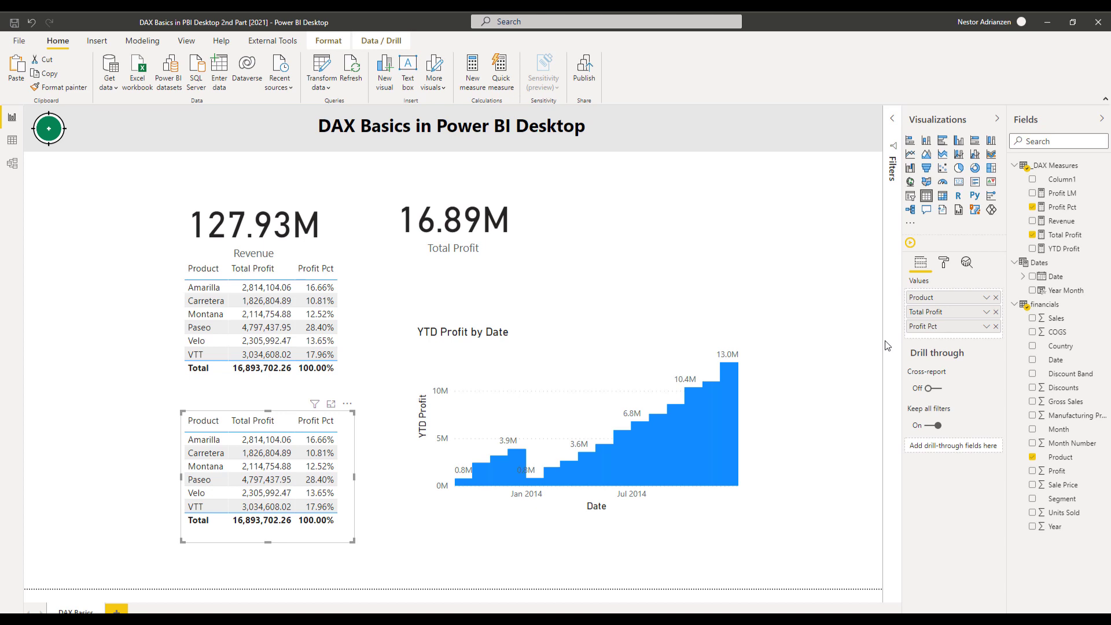
Step: In the copied table, replace Profit Pct with Profit LM and Product with Date from the Dates table, shown as plain dates instead of a hierarchy
click(995, 327)
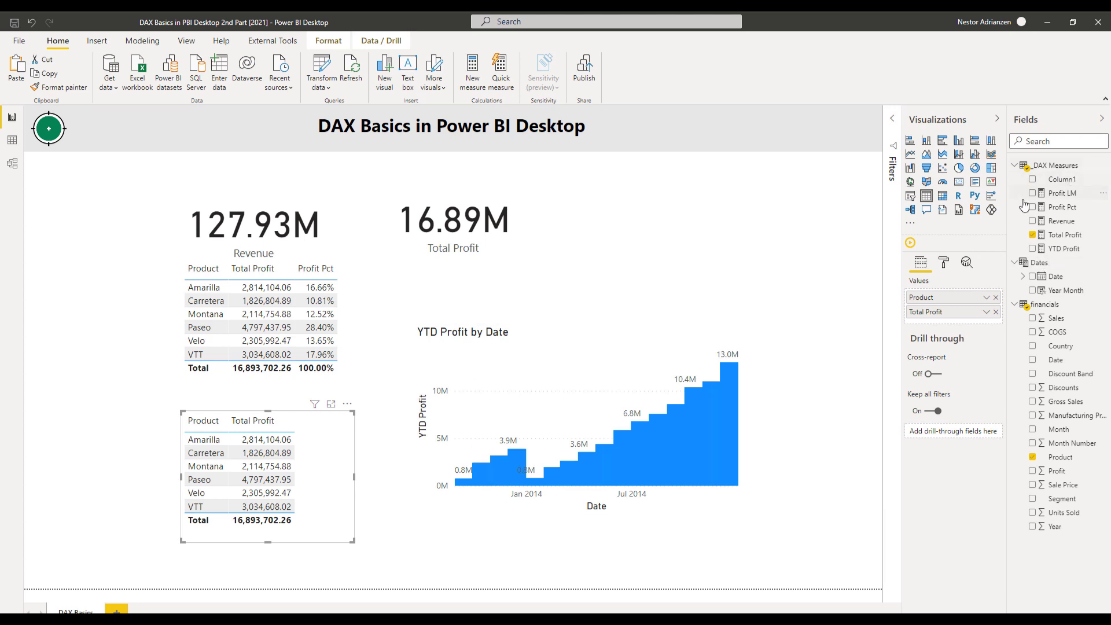
drag(1065, 199, 335, 480)
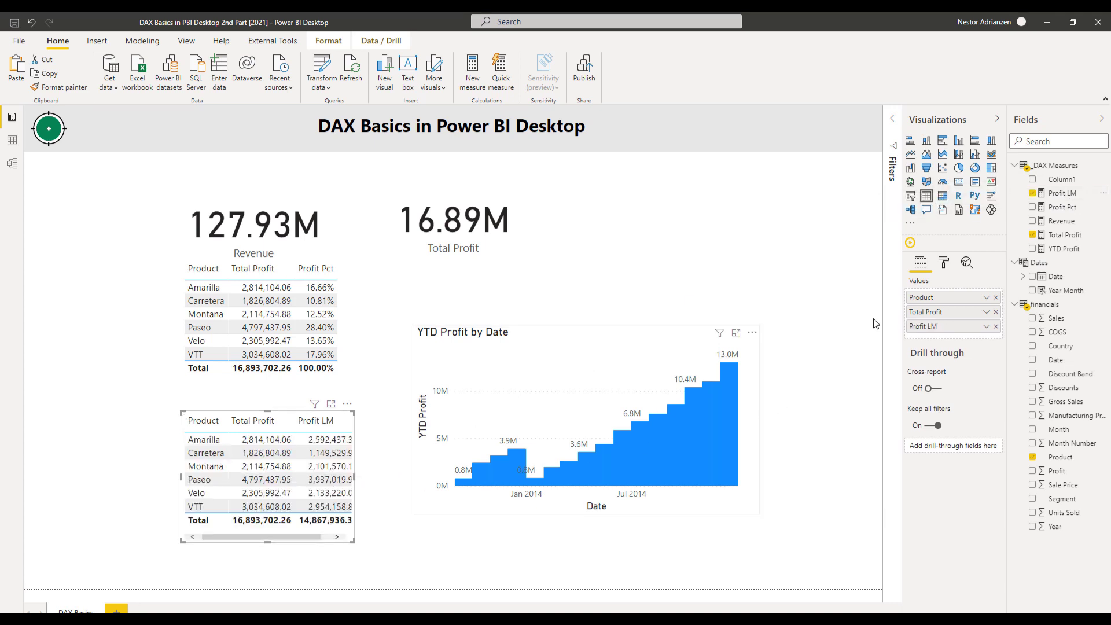
click(996, 297)
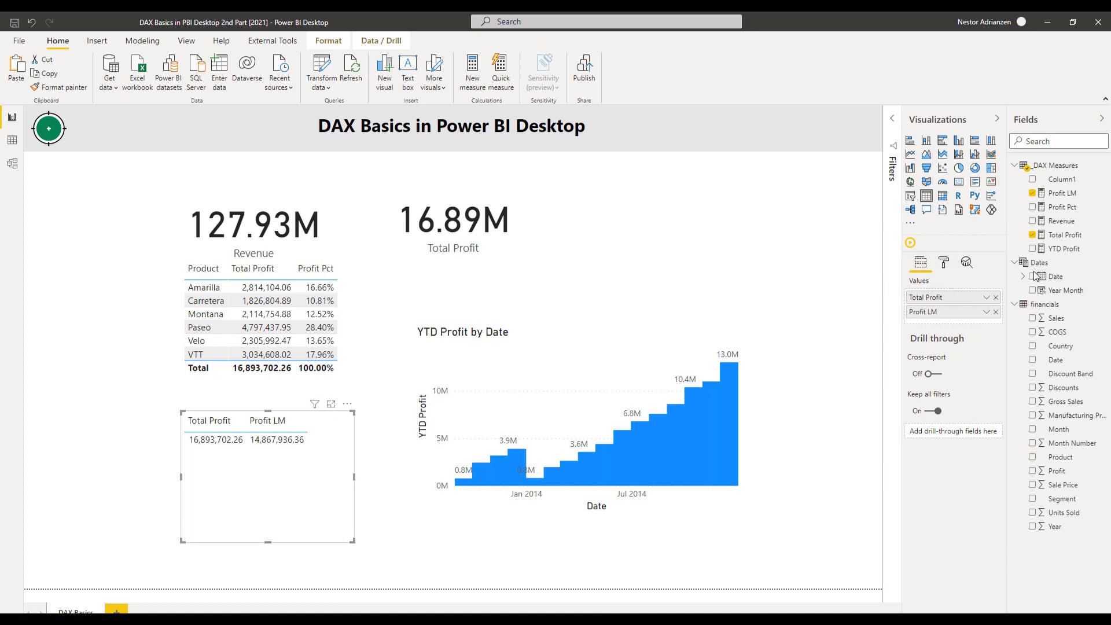
drag(1050, 278, 958, 293)
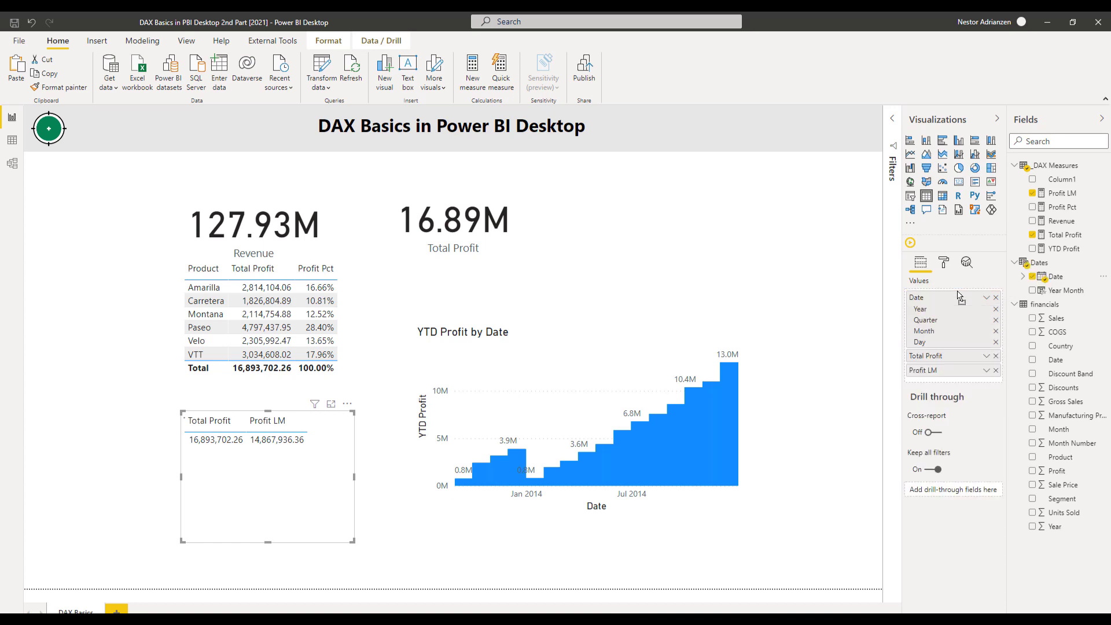
click(986, 298)
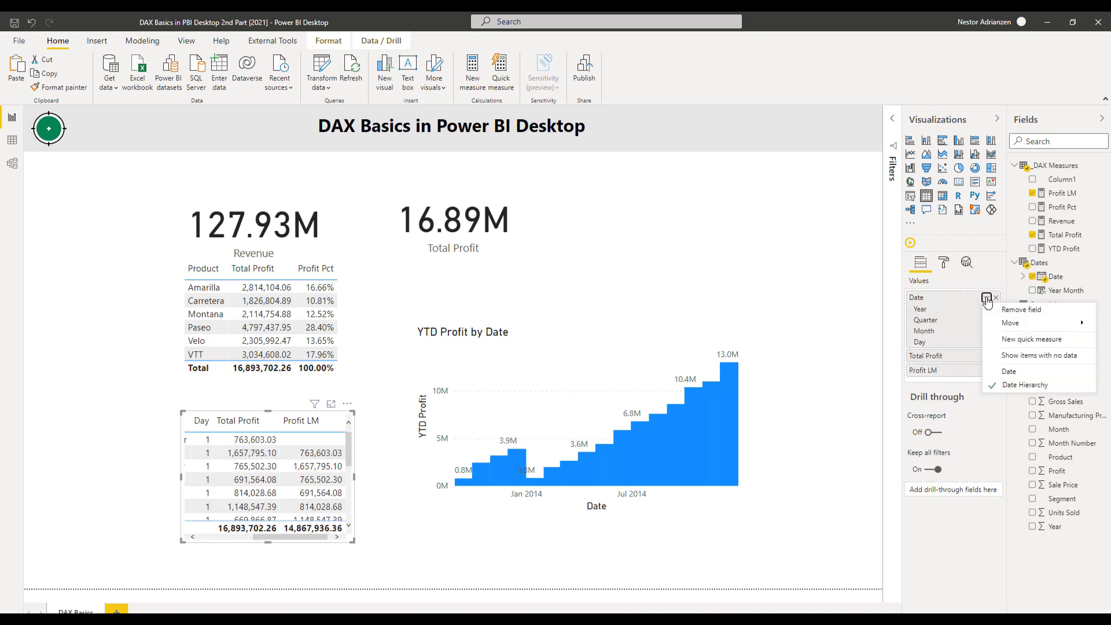
click(1009, 371)
Step: Widen and heighten the date table, shift it up beneath the product table, and check its Profit LM values against Total Profit
drag(181, 477, 142, 478)
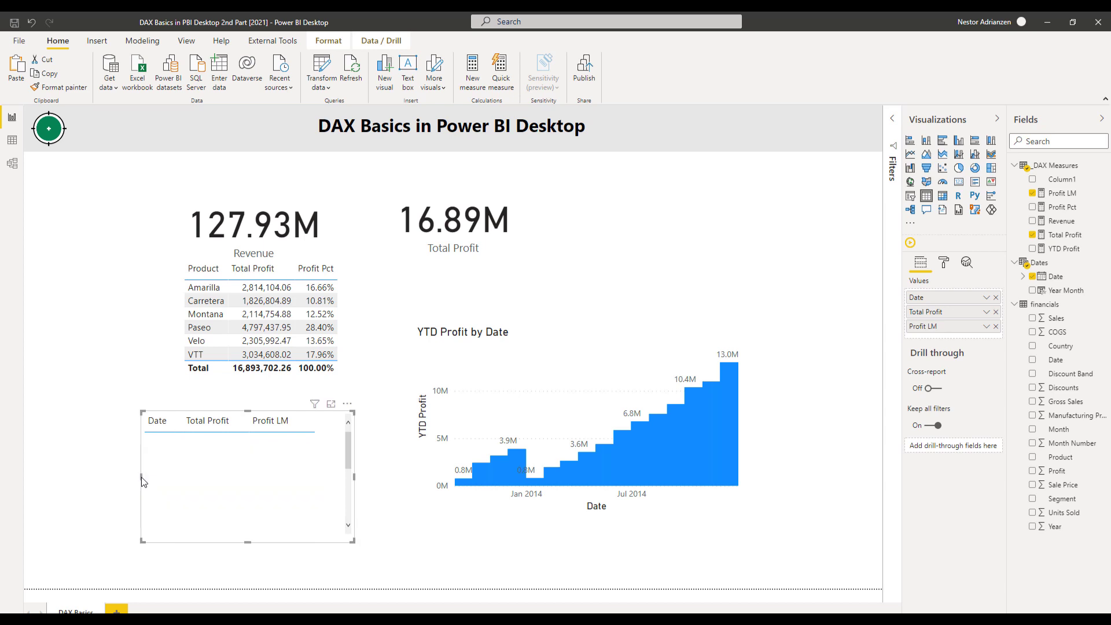
drag(247, 542, 250, 575)
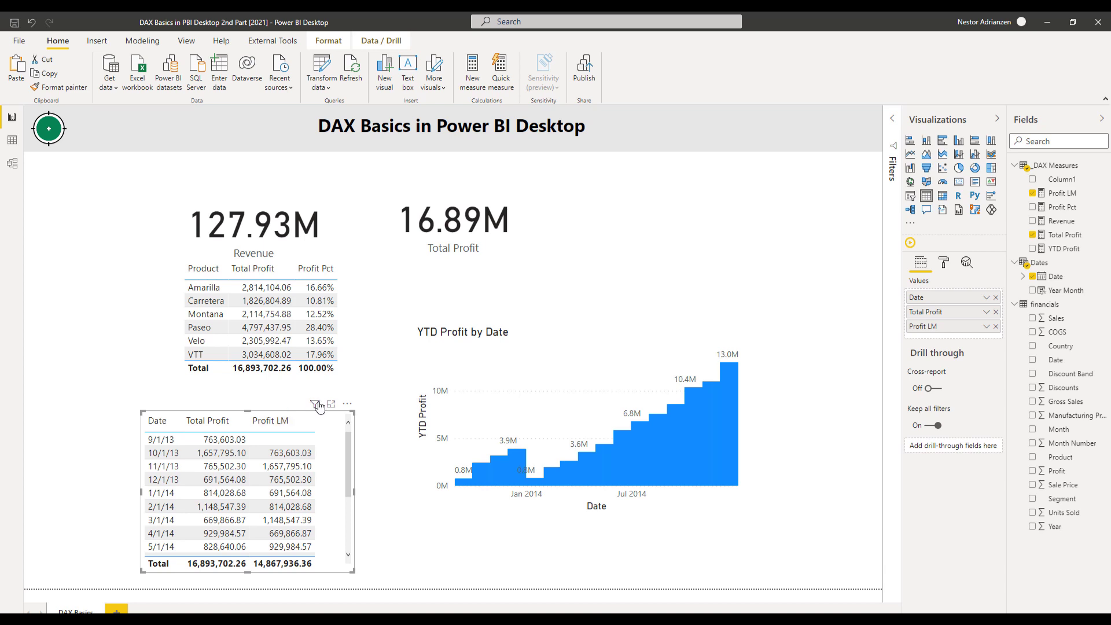
click(378, 492)
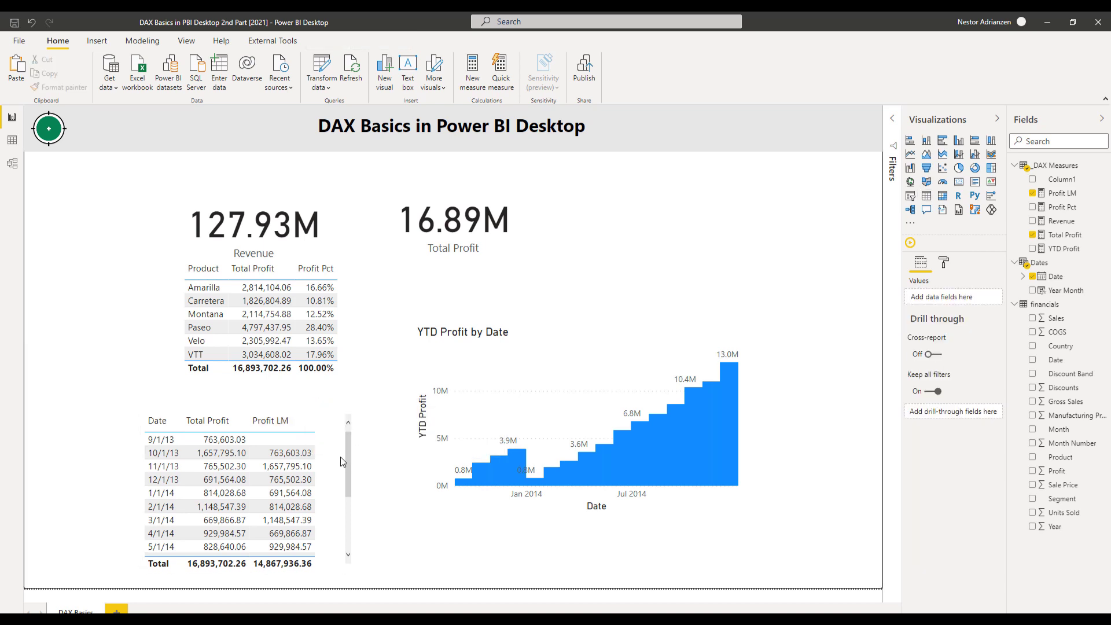
mouse_move(338, 478)
mouse_down()
mouse_move(343, 447)
mouse_move(343, 462)
mouse_up()
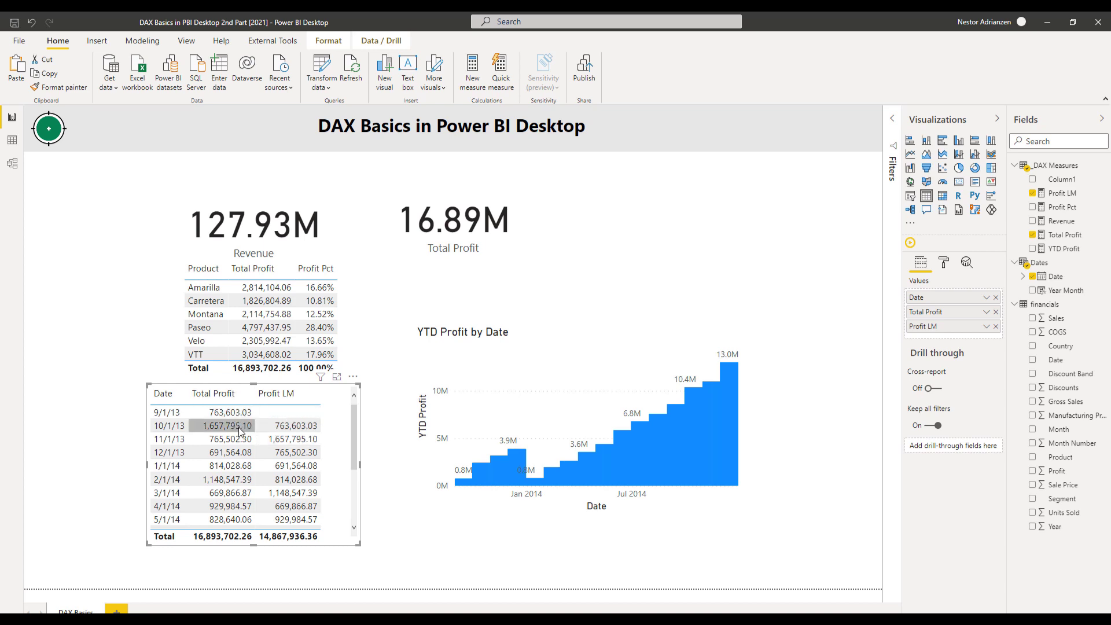
scroll(272, 498, down, 3)
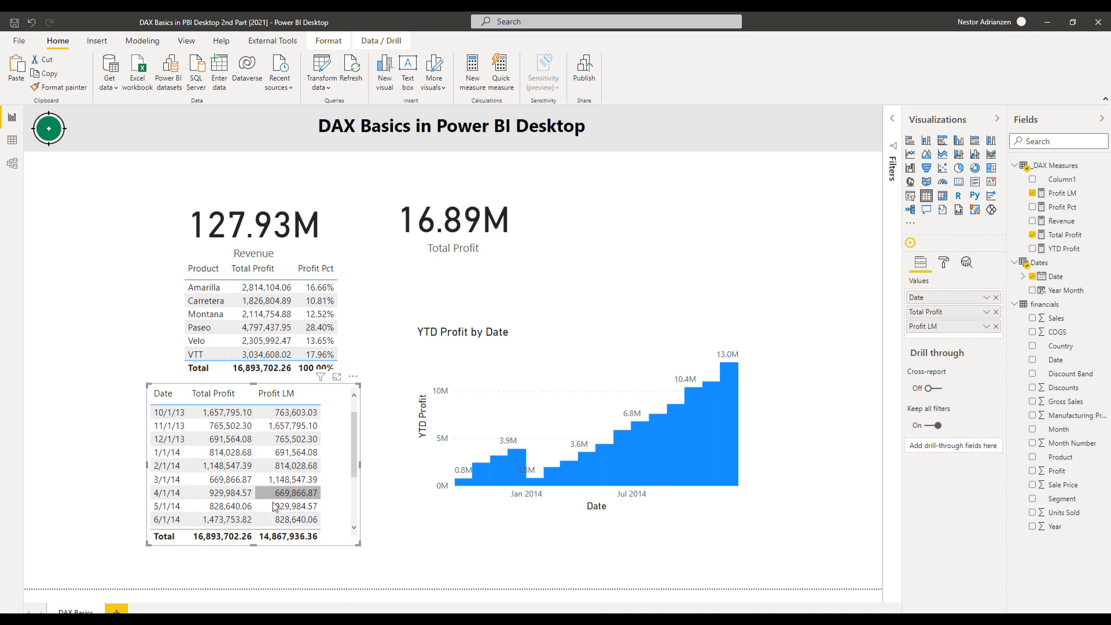
scroll(270, 448, up, 3)
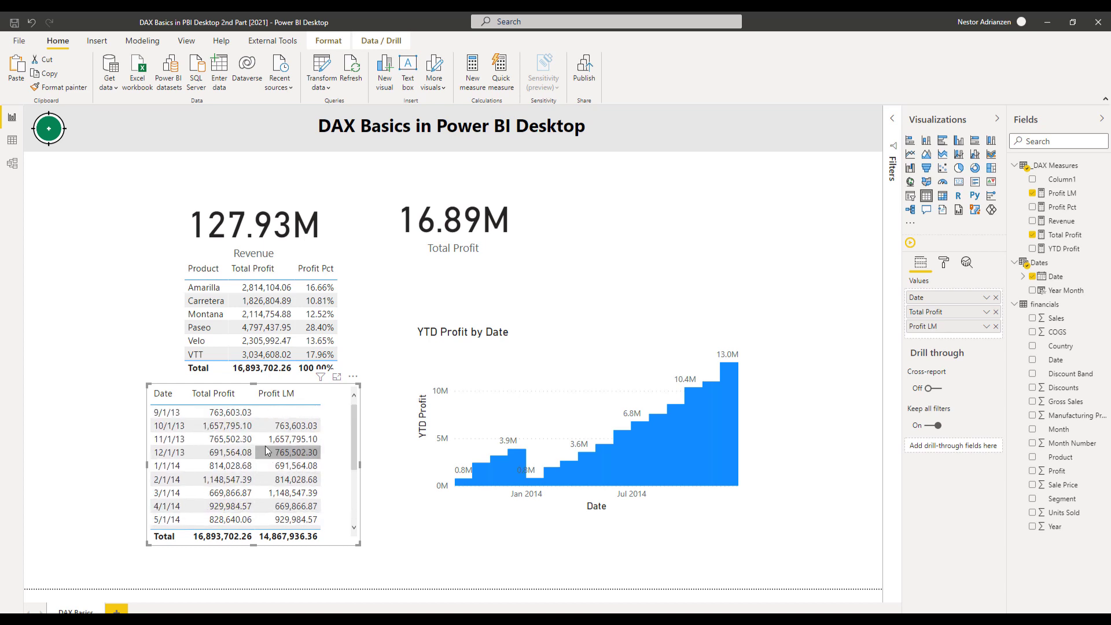
click(395, 543)
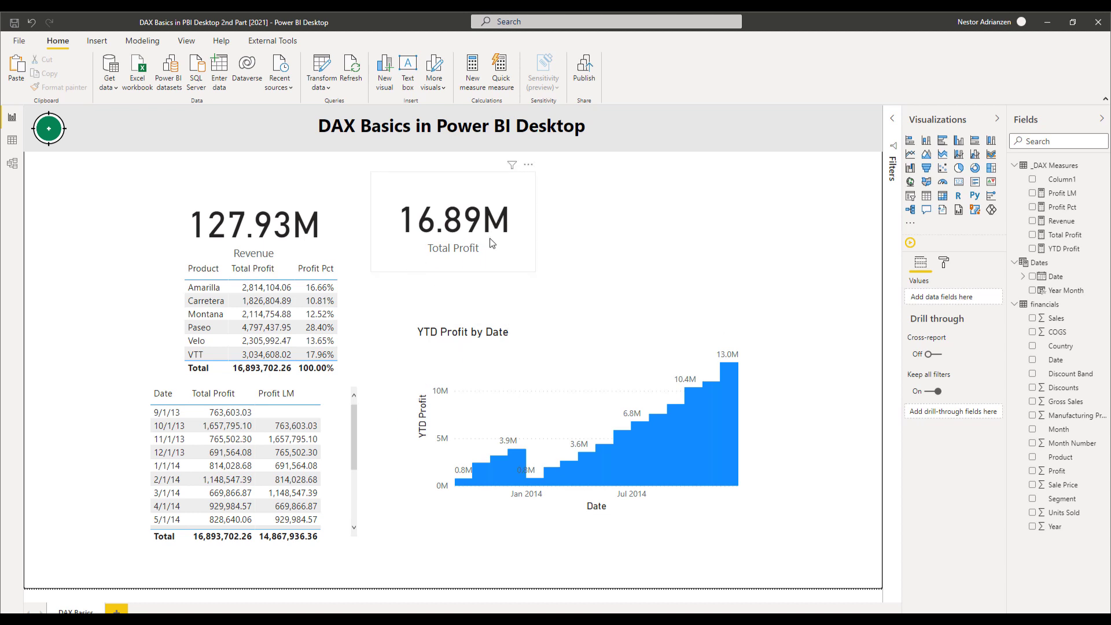
Step: Delete the Revenue card and move the Total Profit card to the upper-left corner of the report page
drag(258, 259, 166, 226)
drag(275, 233, 429, 227)
key(Delete)
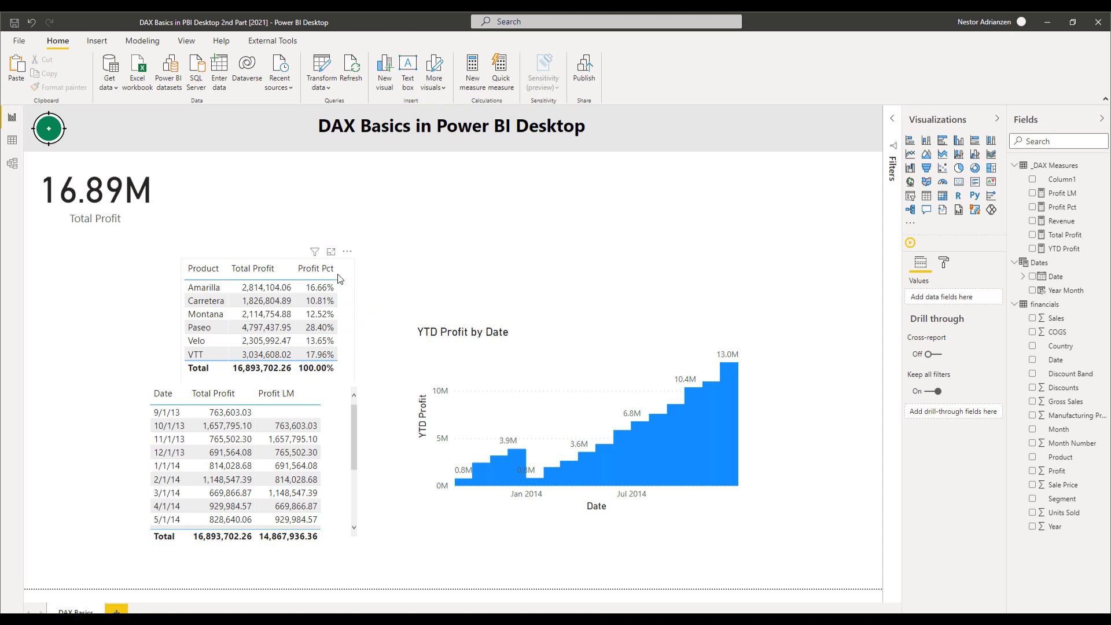
Step: Move the product table up beside the Total Profit card and turn it into a taller clustered bar chart of Profit Pct only
drag(339, 279, 334, 269)
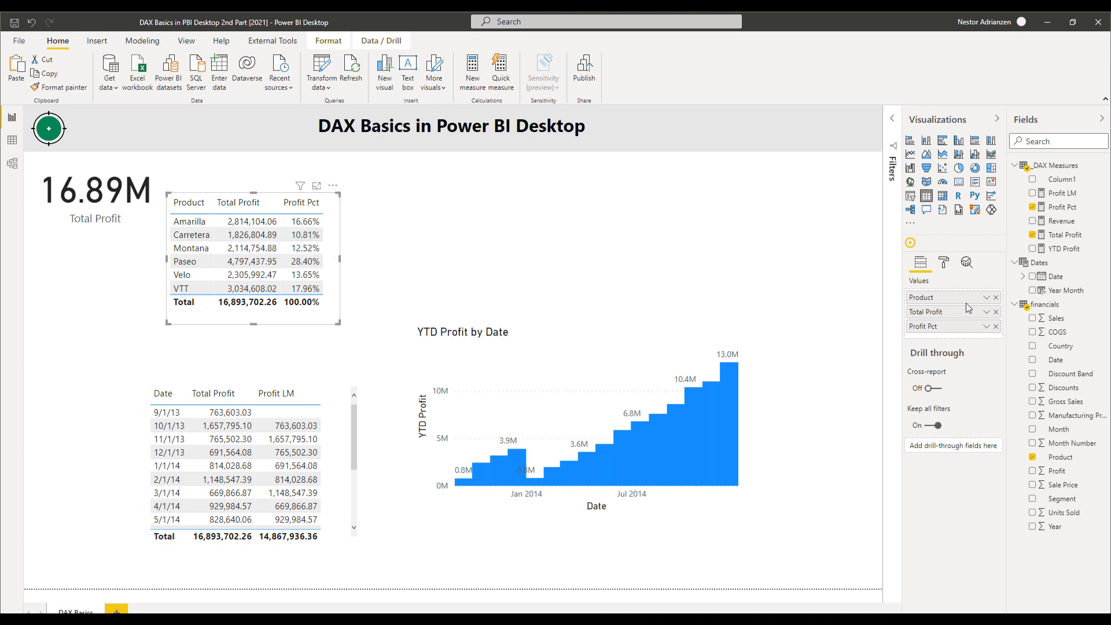
click(996, 313)
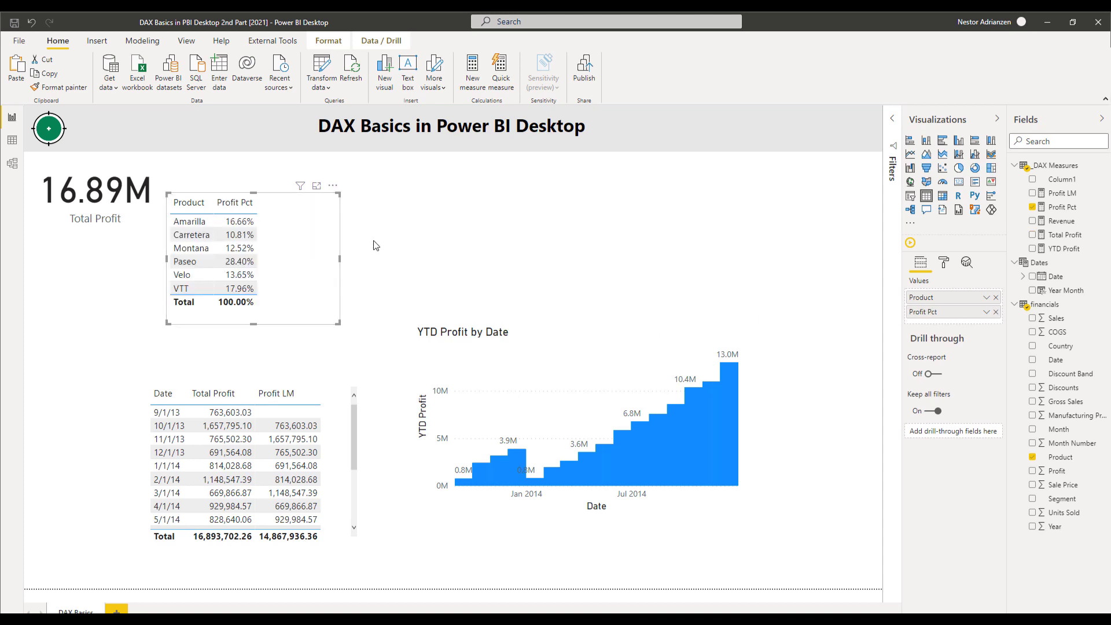
click(941, 142)
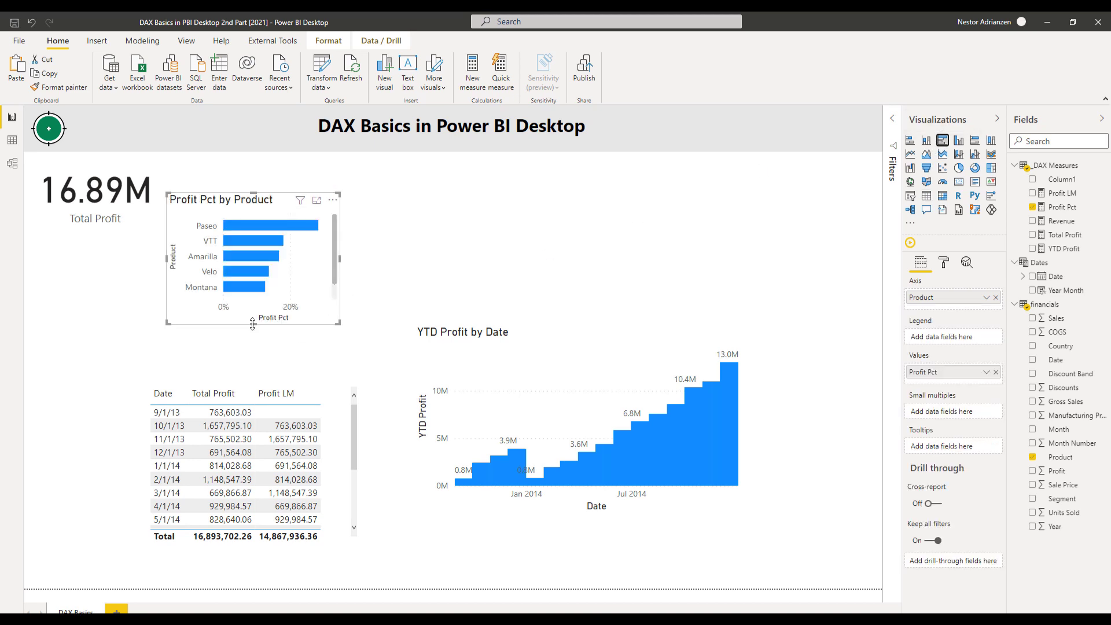
drag(252, 324, 252, 359)
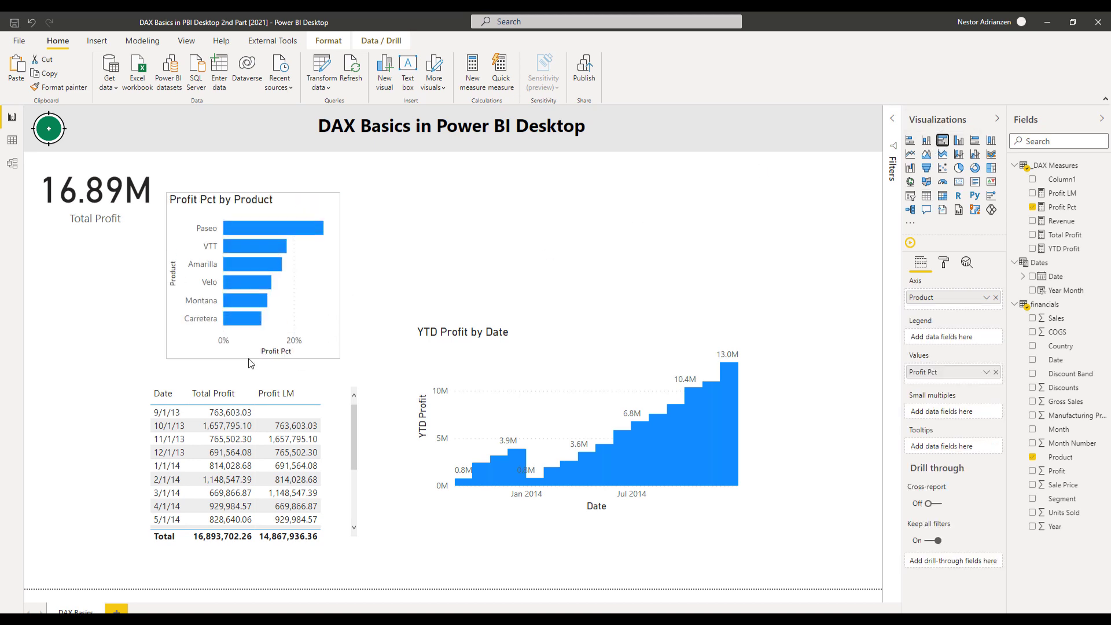
Step: Turn on data labels for the Profit Pct by Product chart and move the chart up just below the page header
click(945, 265)
click(979, 412)
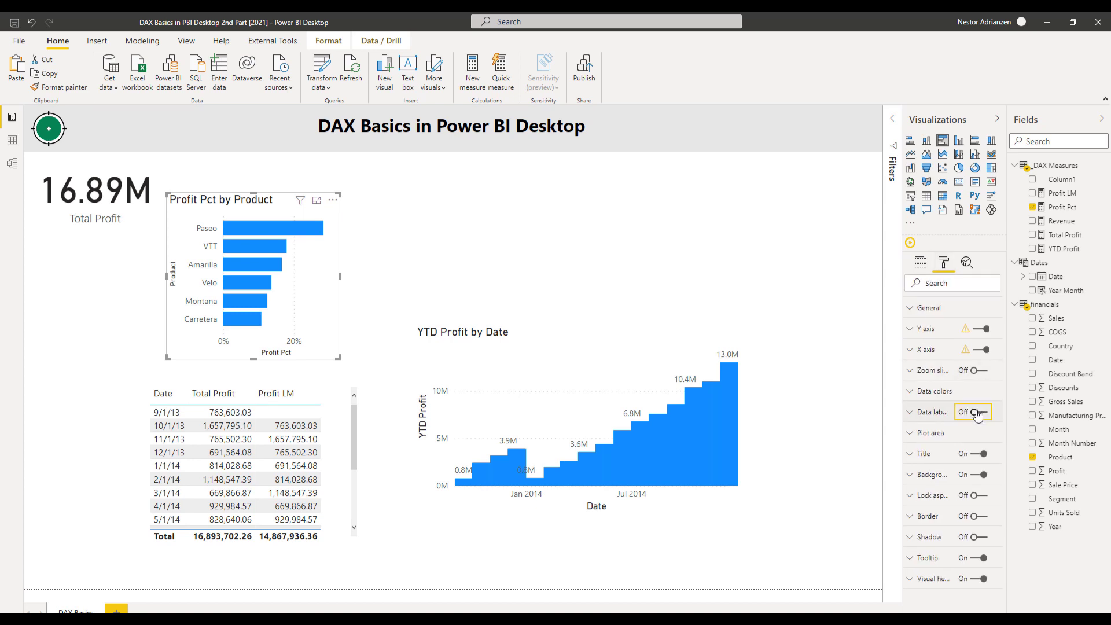
click(365, 299)
drag(330, 317, 337, 282)
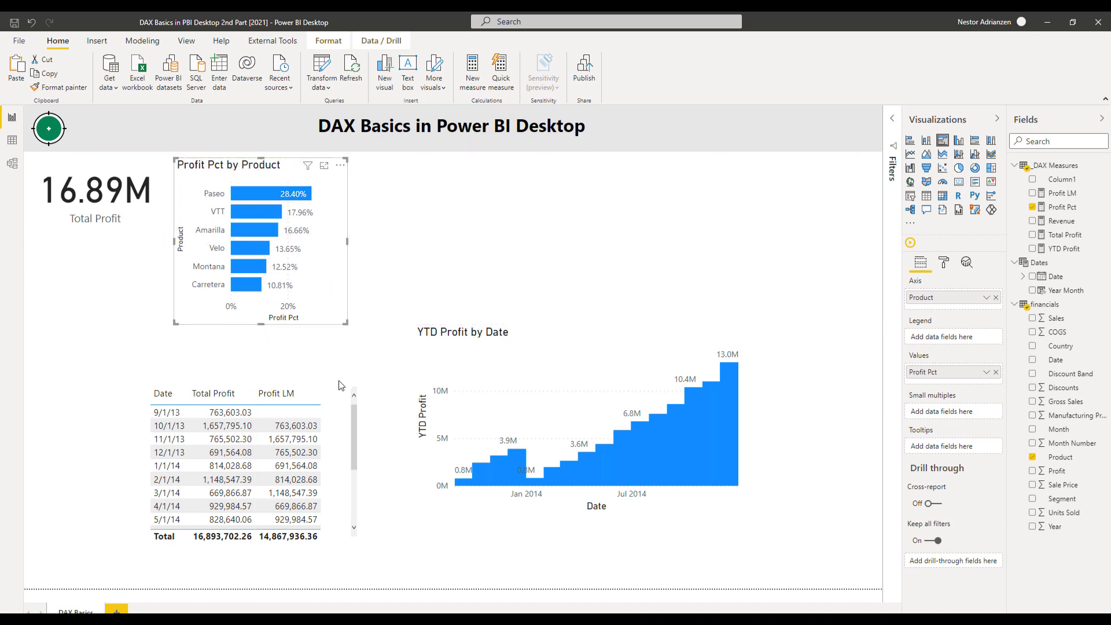
Step: Narrow the date table to fit its columns, move it up under the bar chart, and deselect it
click(342, 420)
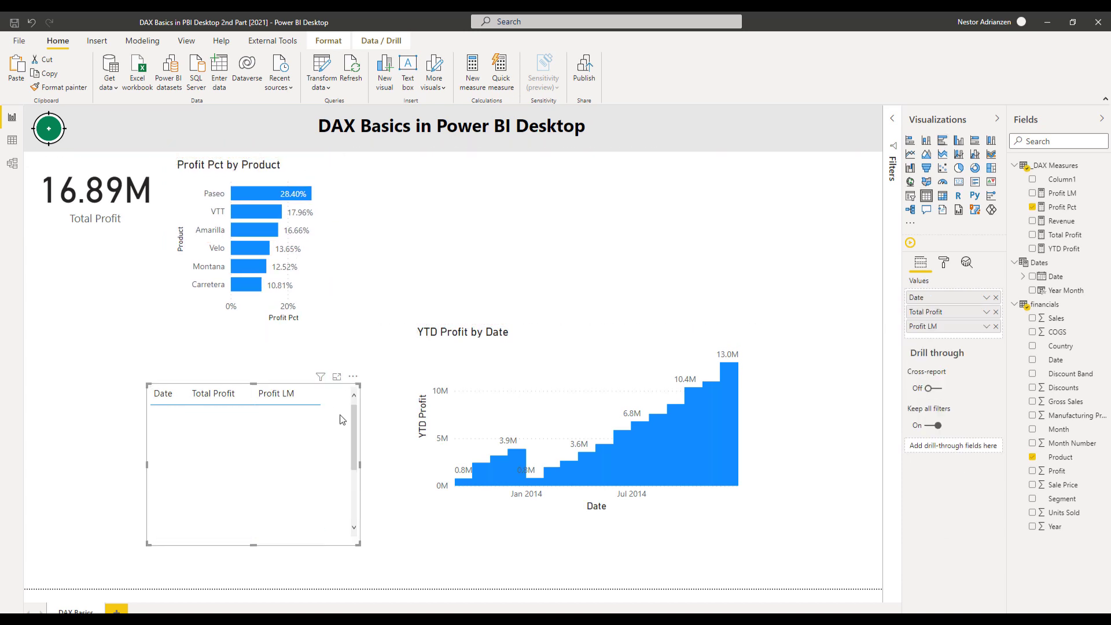
drag(355, 466, 338, 470)
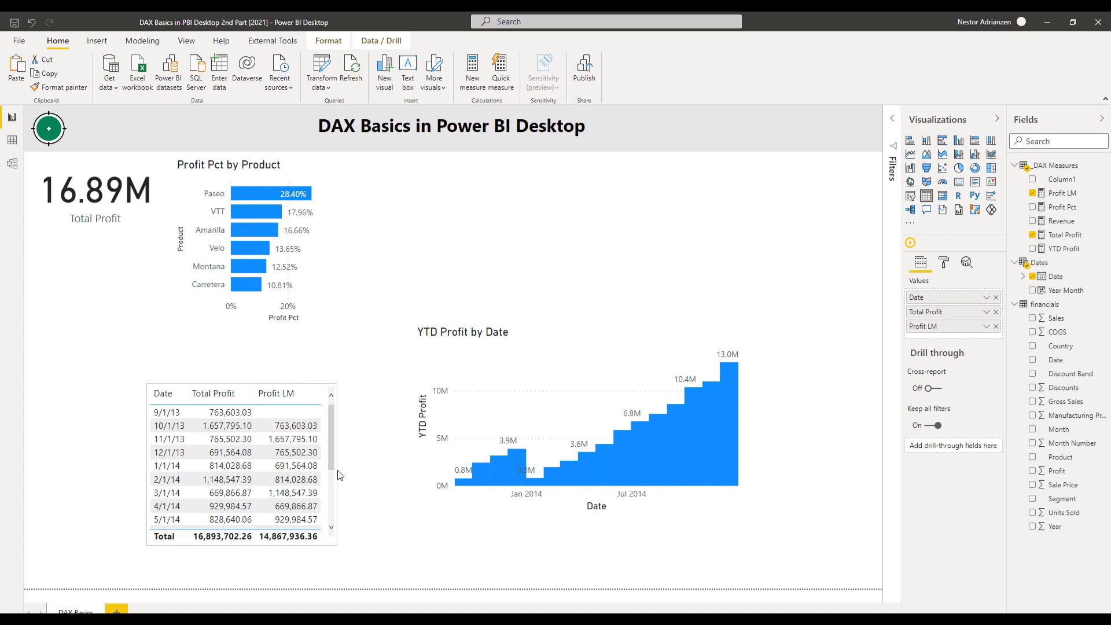
click(242, 547)
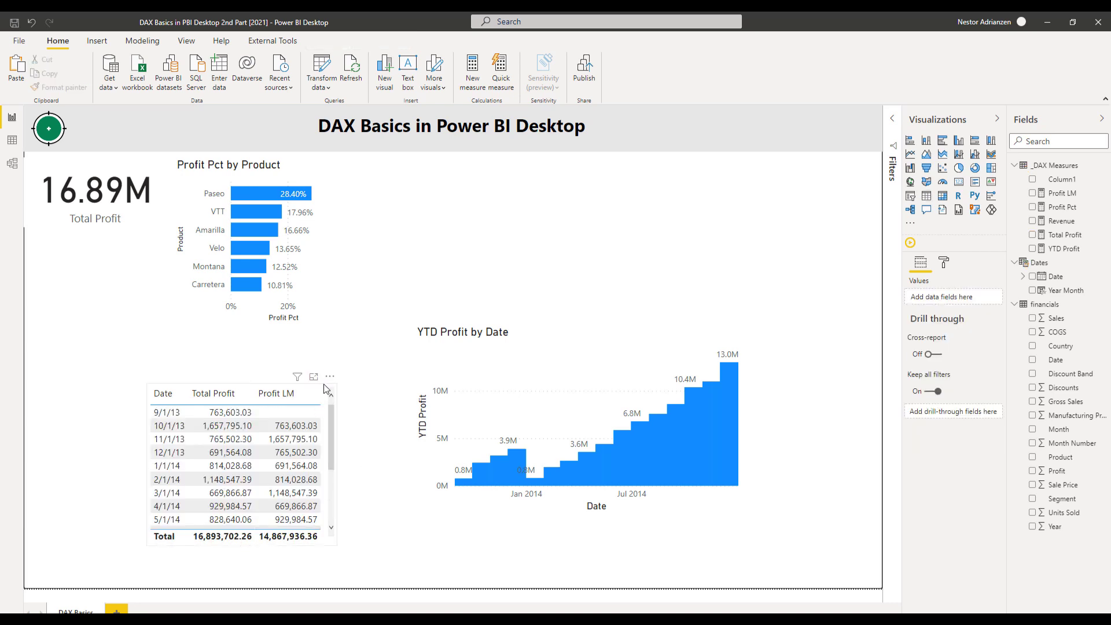
drag(324, 383, 334, 347)
click(141, 322)
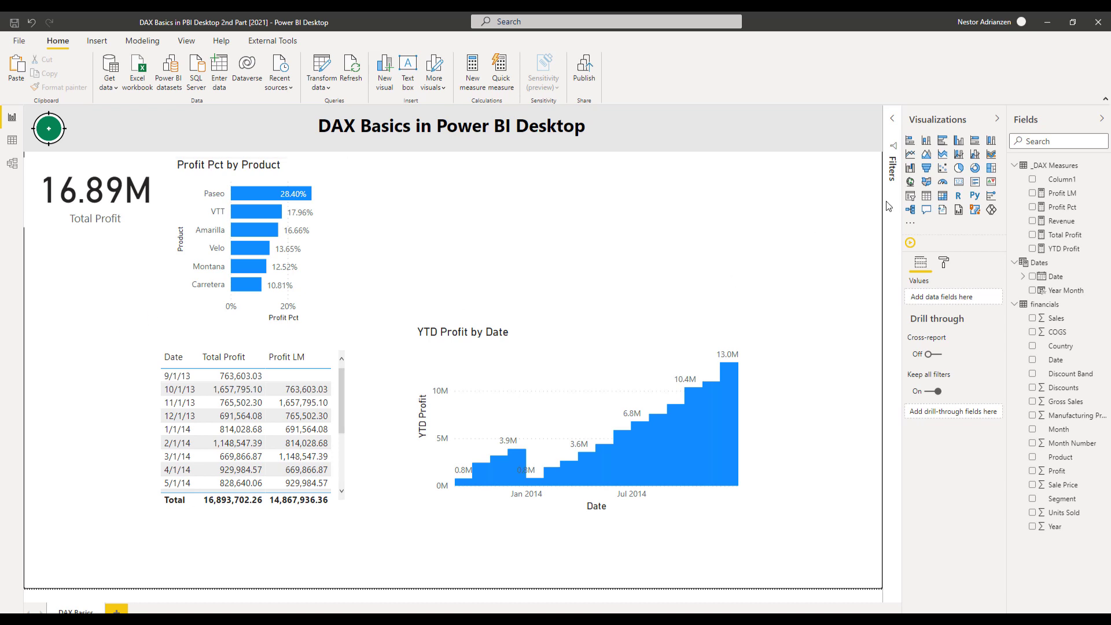
Step: Add a slicer below the Total Profit card using the Date field from the Dates table
click(910, 197)
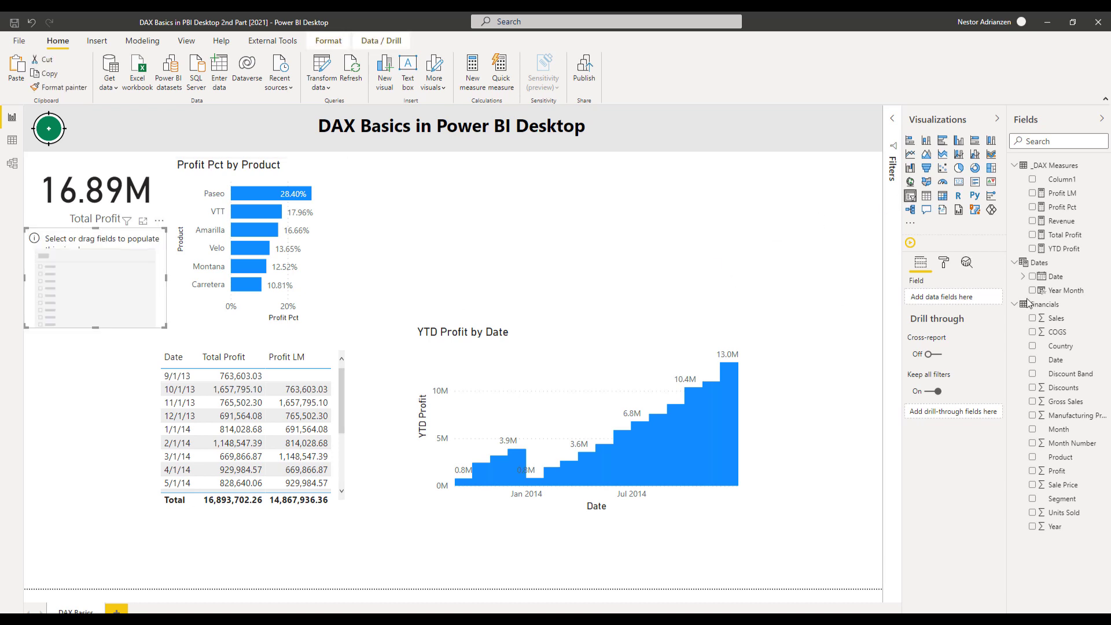
click(1032, 277)
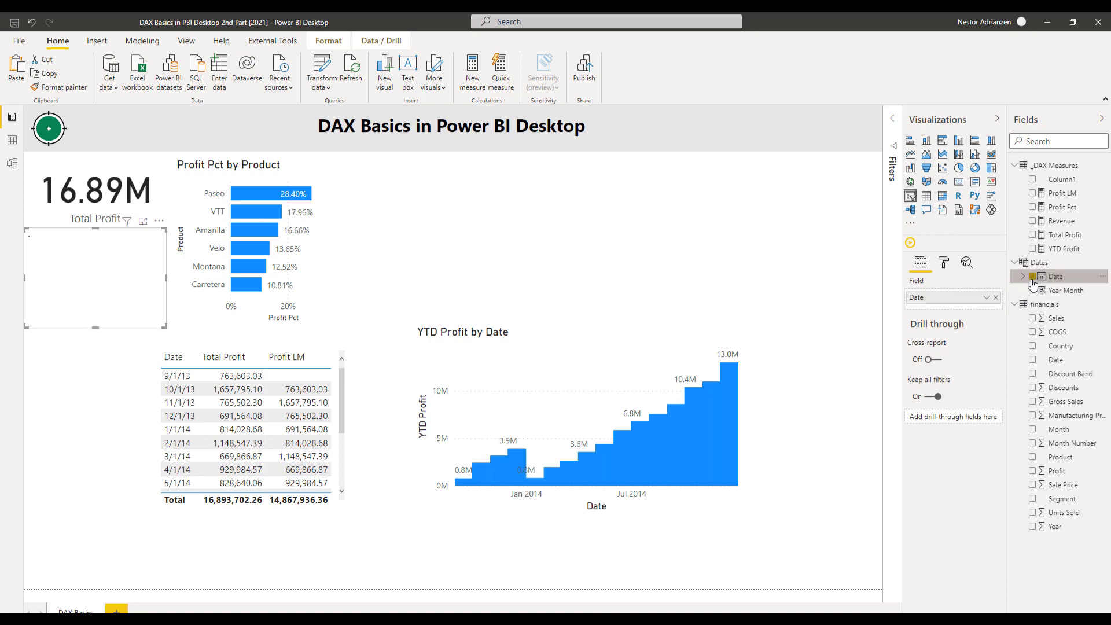
Step: Switch the date slicer to the Date Hierarchy and remove the Day and Quarter levels, keeping Year and Month
click(986, 299)
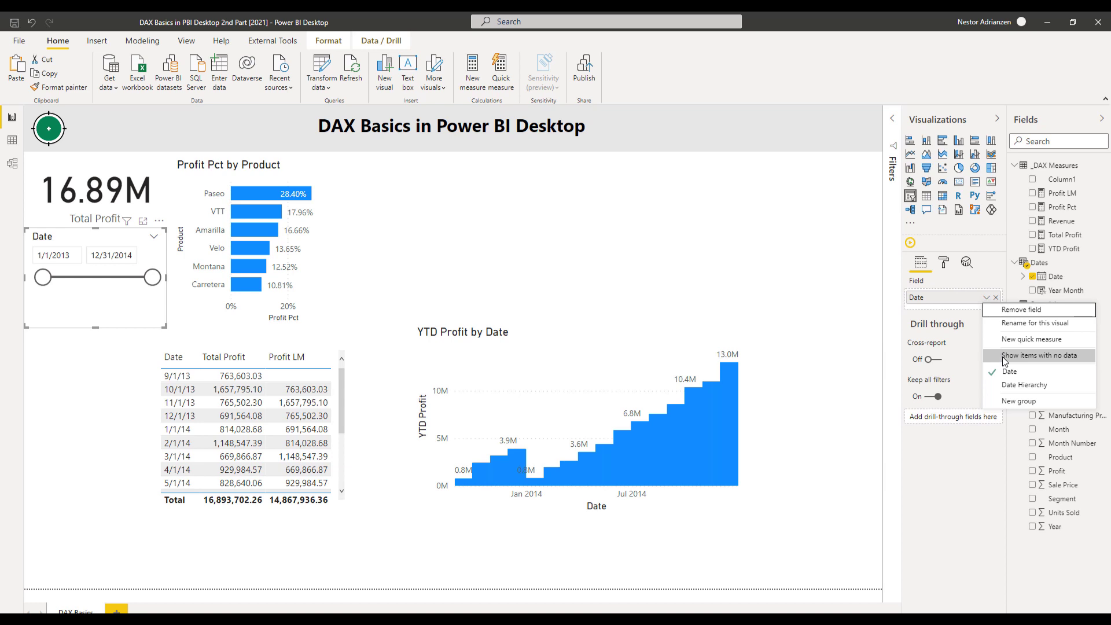
click(1018, 383)
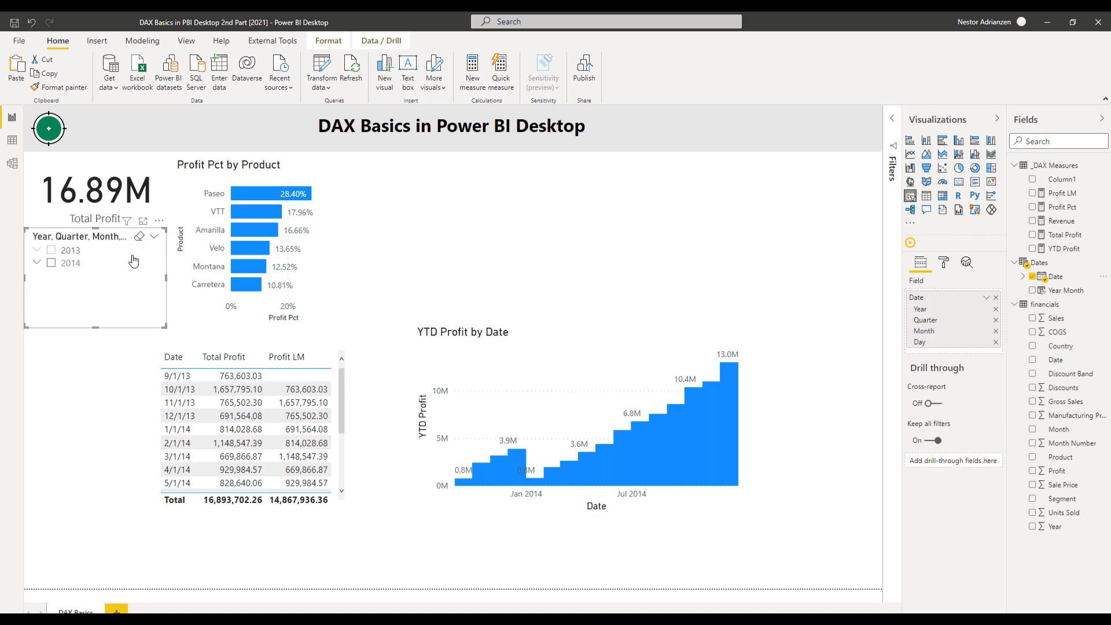
click(996, 341)
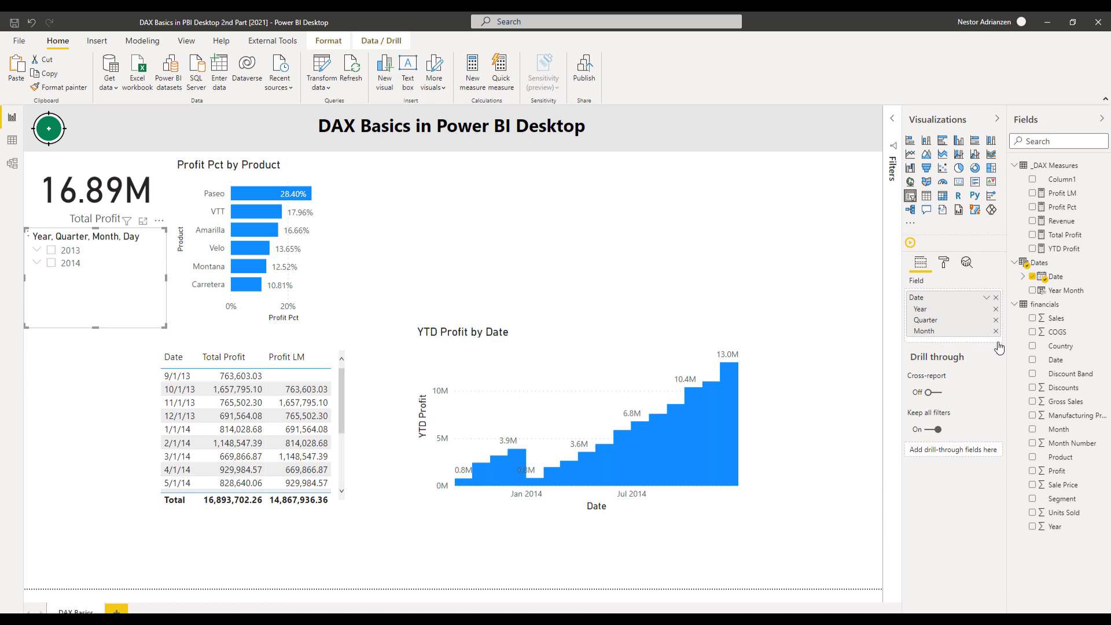
click(996, 320)
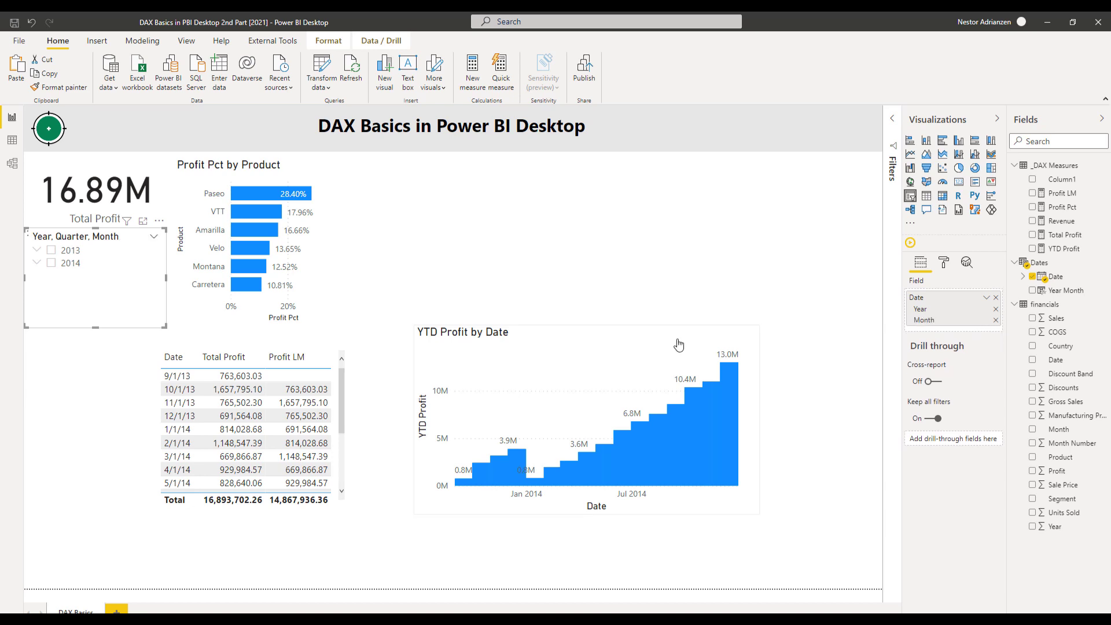
Step: Expand 2013 in the date slicer, make the slicer taller and move it lower, and shift the date table right to clear it
click(36, 253)
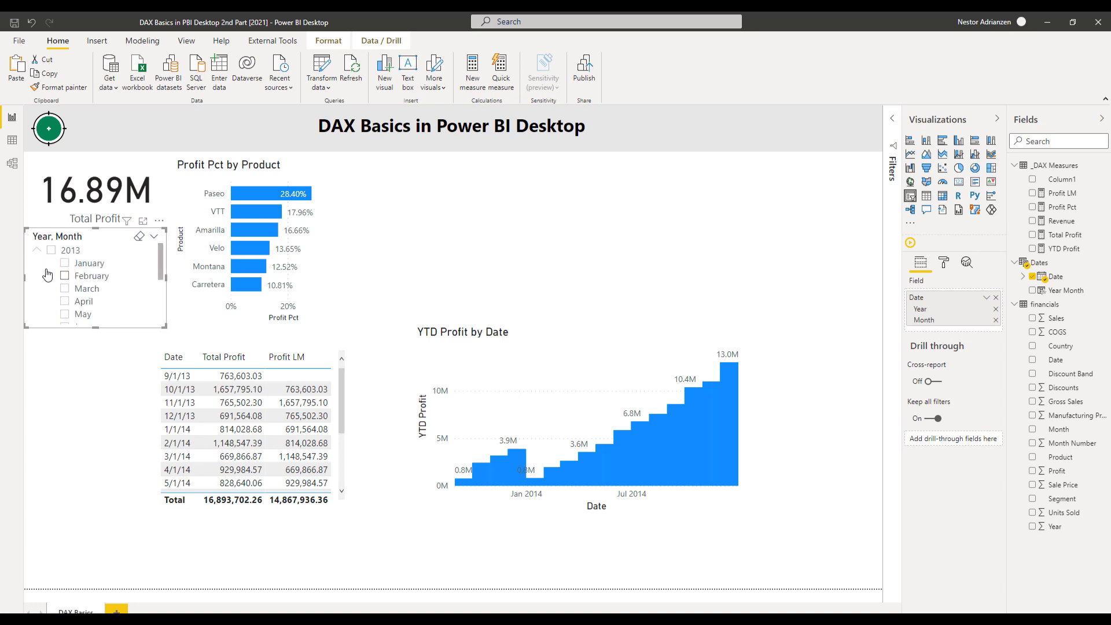
drag(96, 327, 106, 498)
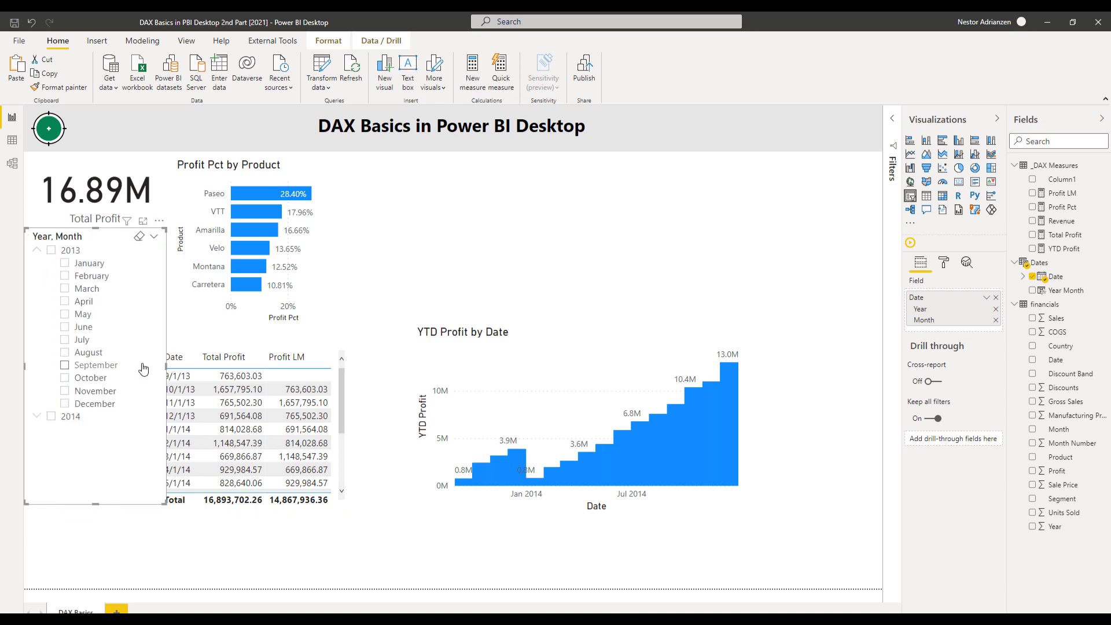
mouse_move(141, 365)
mouse_down()
mouse_move(150, 428)
mouse_move(141, 368)
mouse_up()
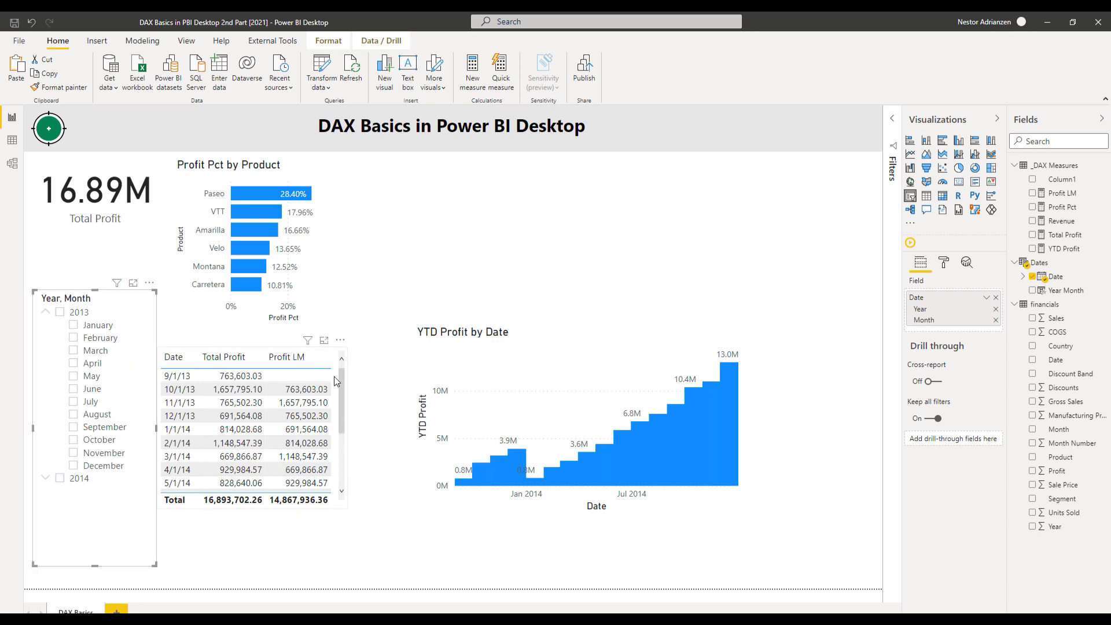
drag(335, 376, 346, 376)
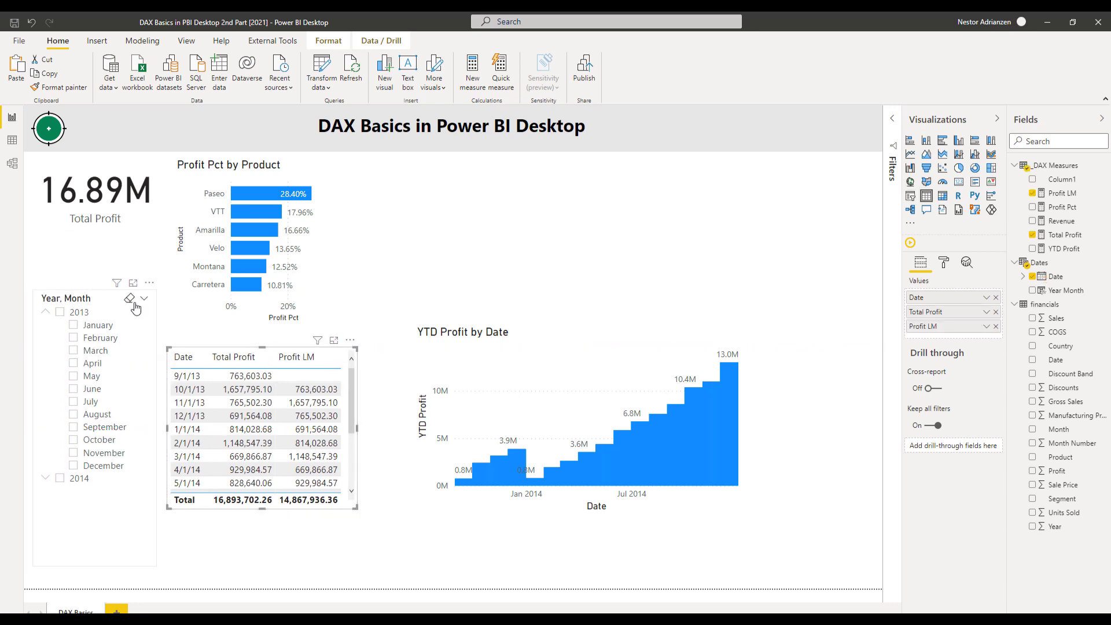
drag(144, 340, 145, 353)
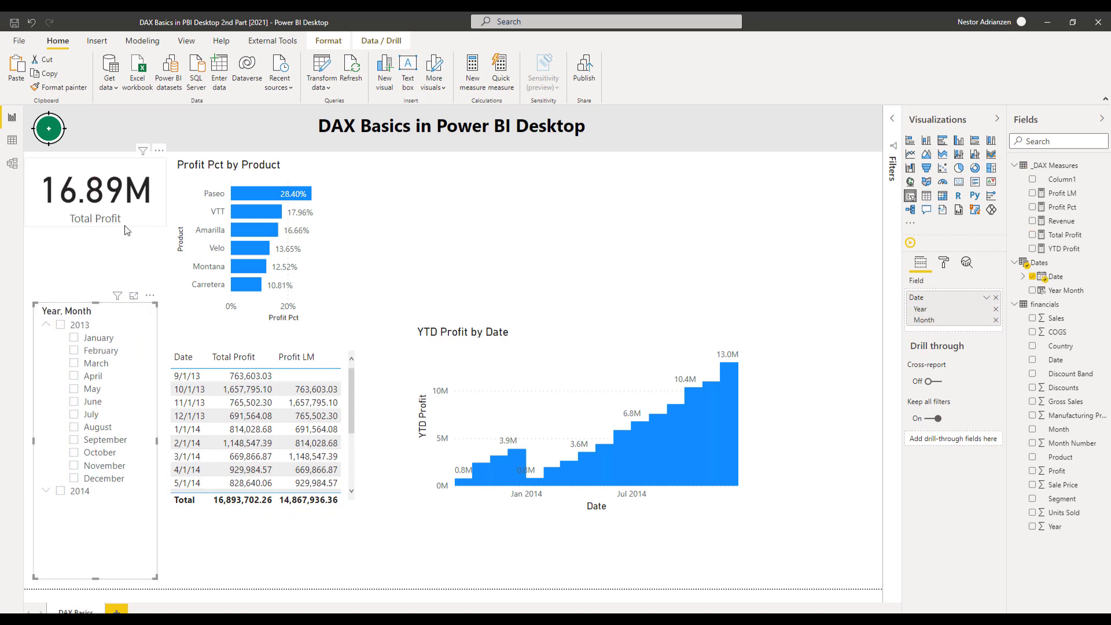
click(125, 255)
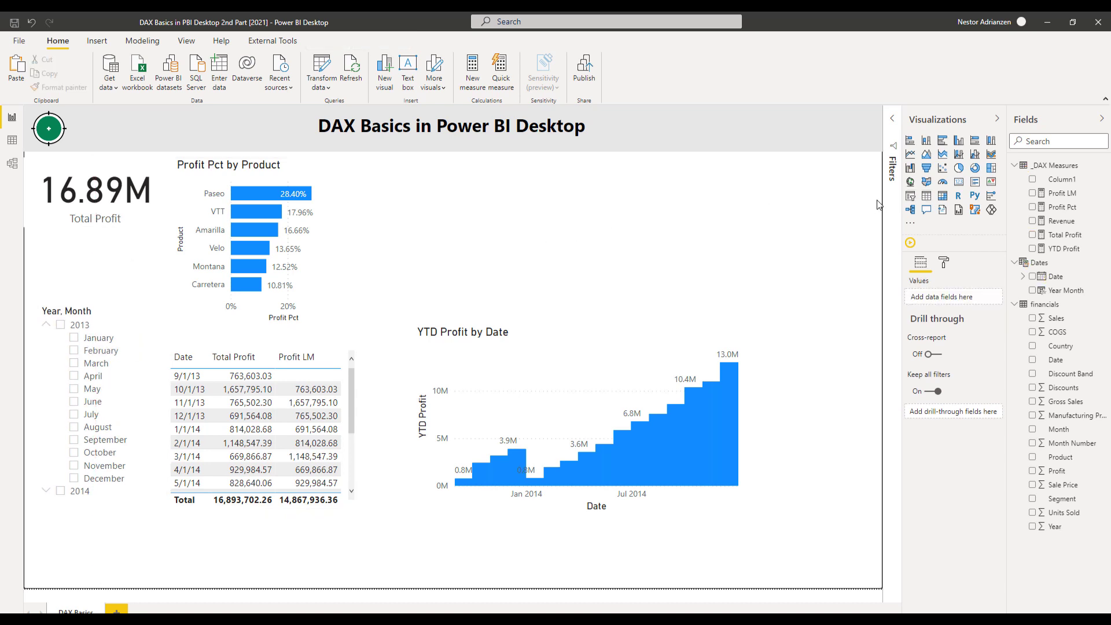
Step: Add a slicer with the Country field from the financials table and narrow it to fit its list
click(910, 196)
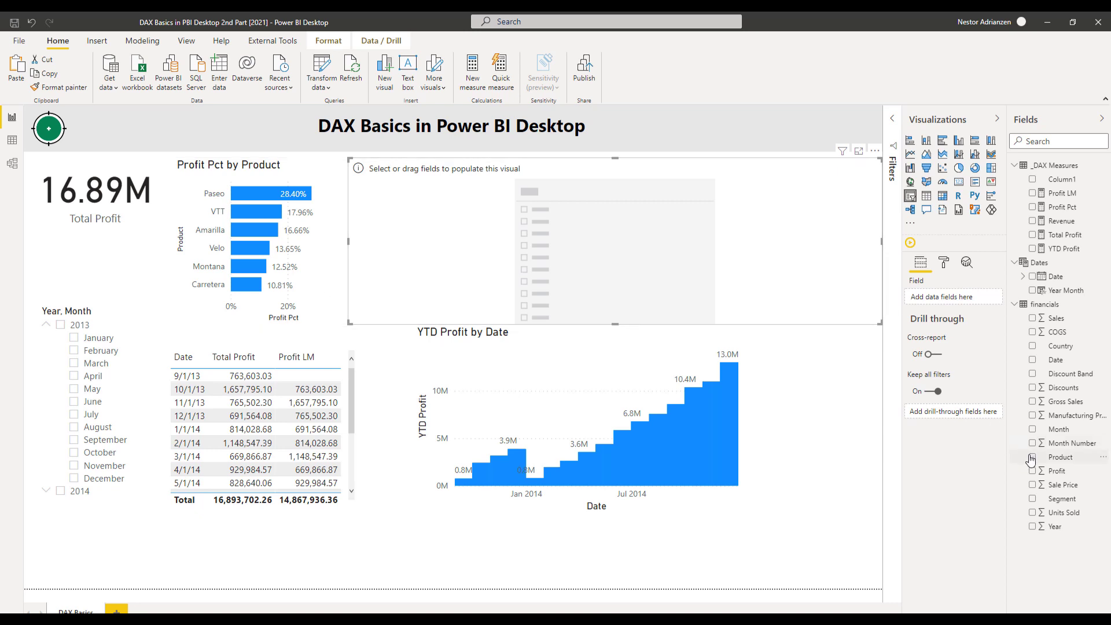
click(1032, 346)
drag(881, 240, 479, 241)
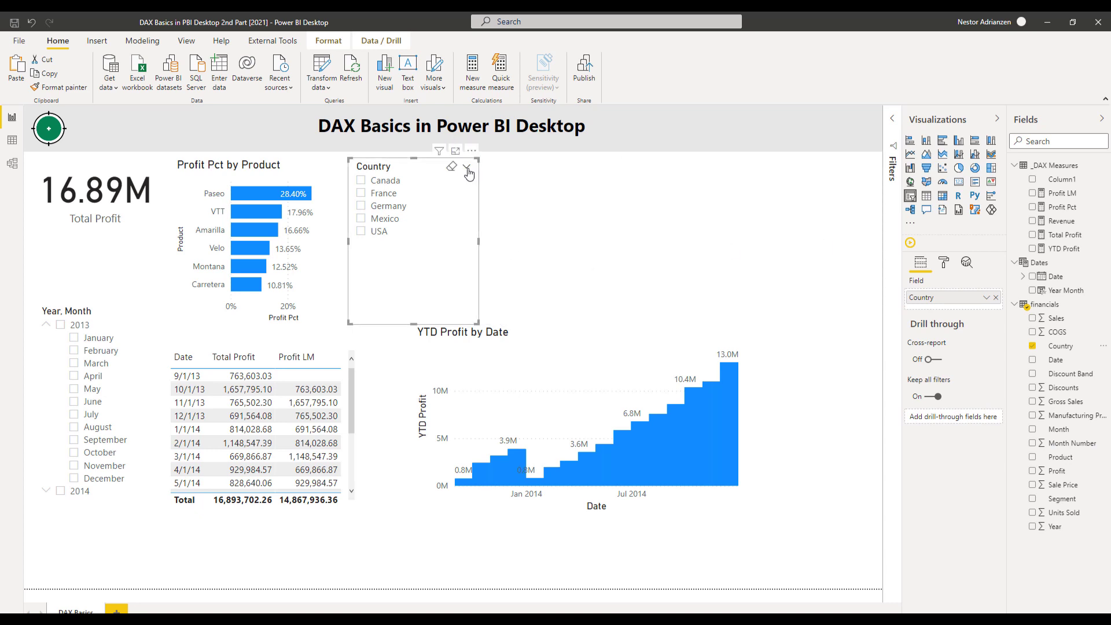
Step: Change the Country slicer to a dropdown and fit it between the Total Profit card and the date slicer
click(466, 168)
click(492, 207)
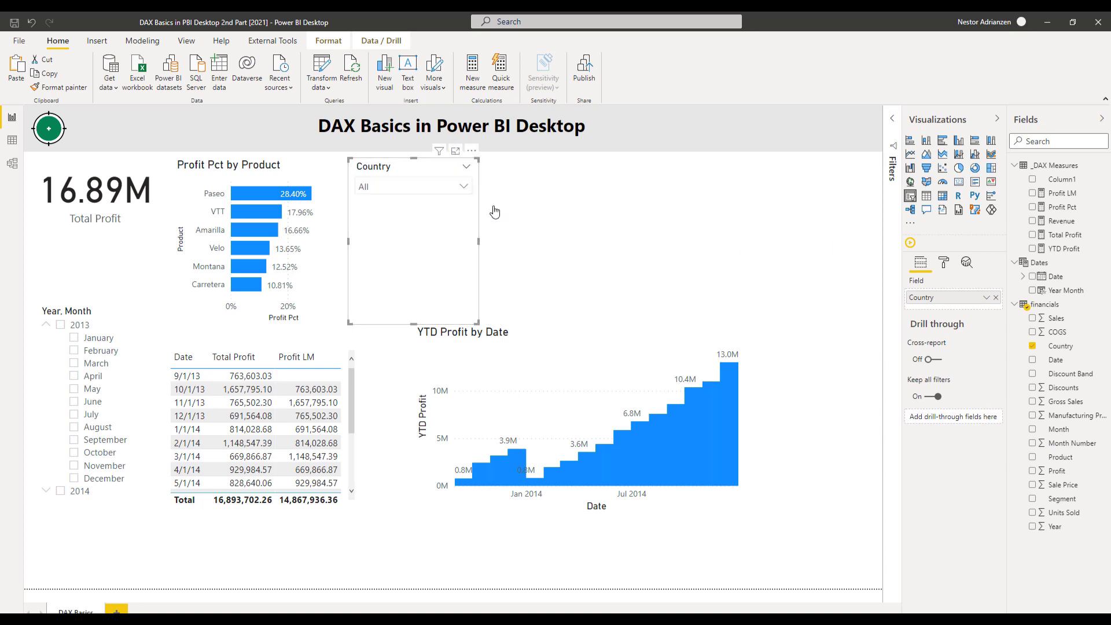
drag(420, 174, 102, 256)
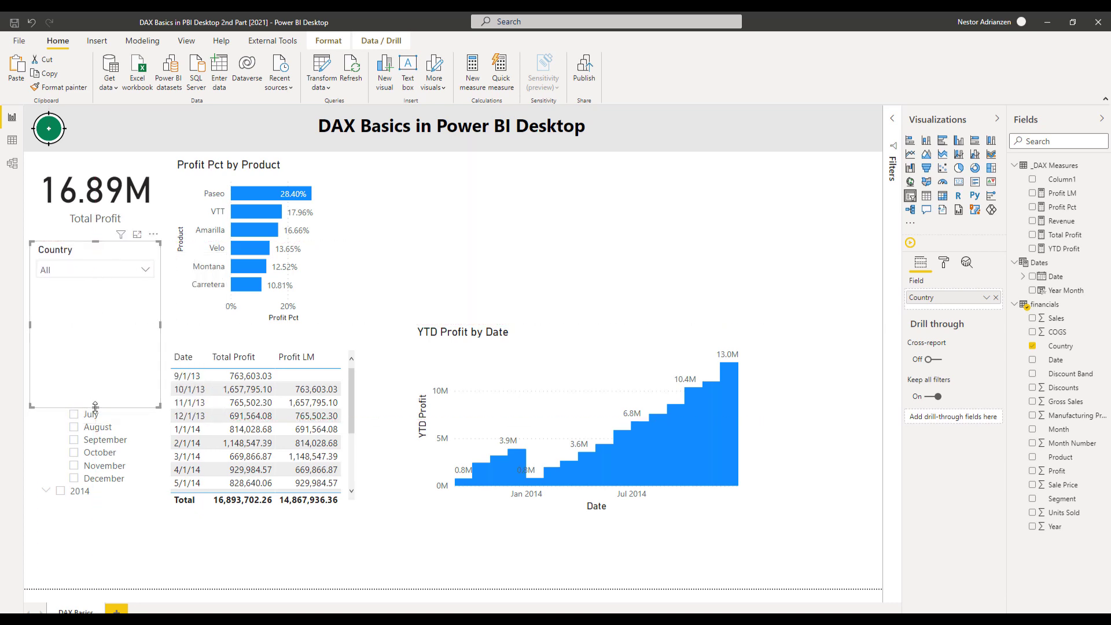
drag(96, 407, 116, 300)
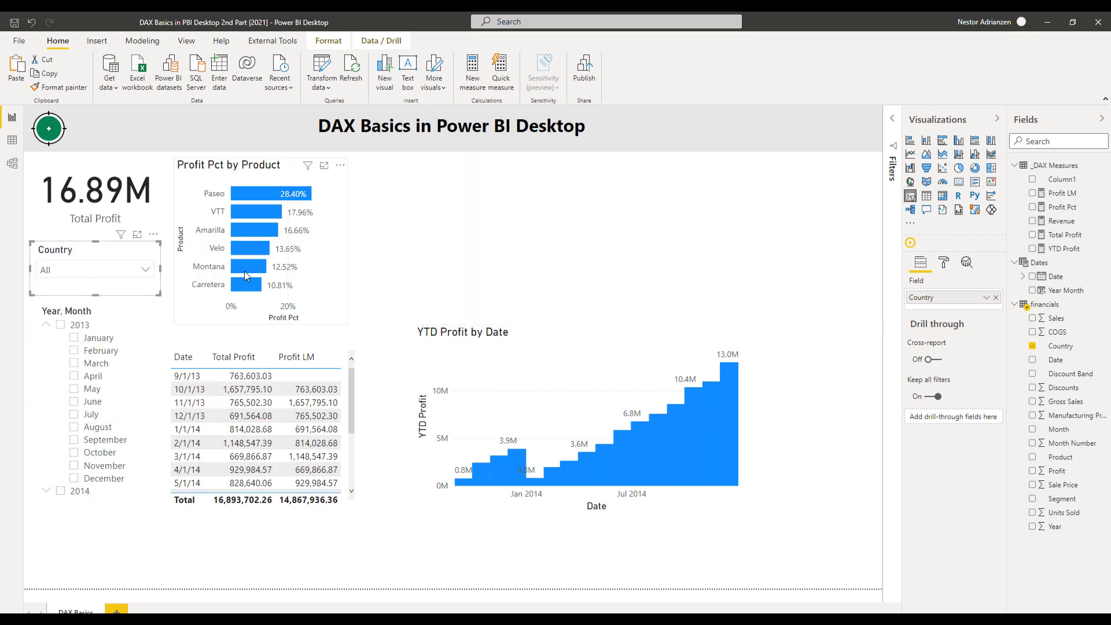
Step: Turn on the "Select all" option for the Country slicer, test it by selecting and clearing all countries, and deselect the slicer
click(944, 264)
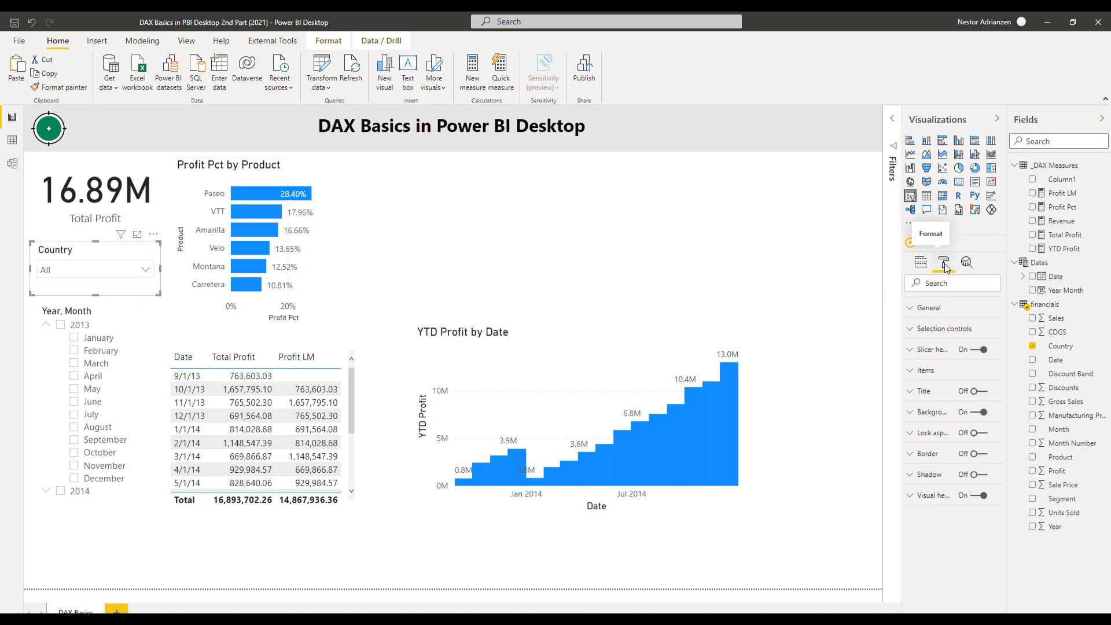
click(945, 328)
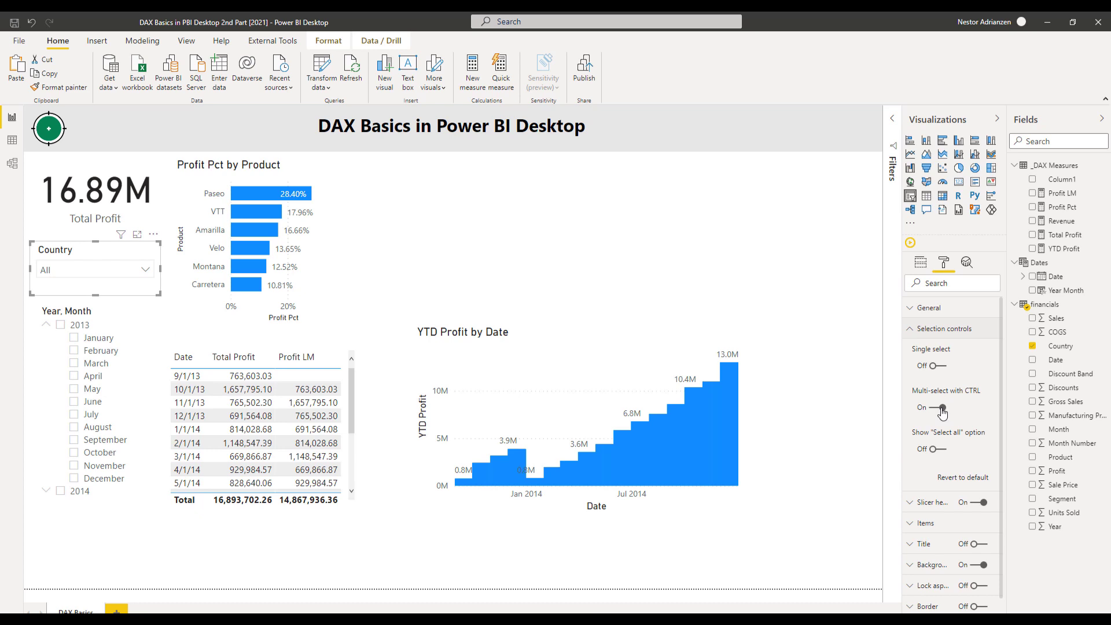
click(932, 449)
click(146, 269)
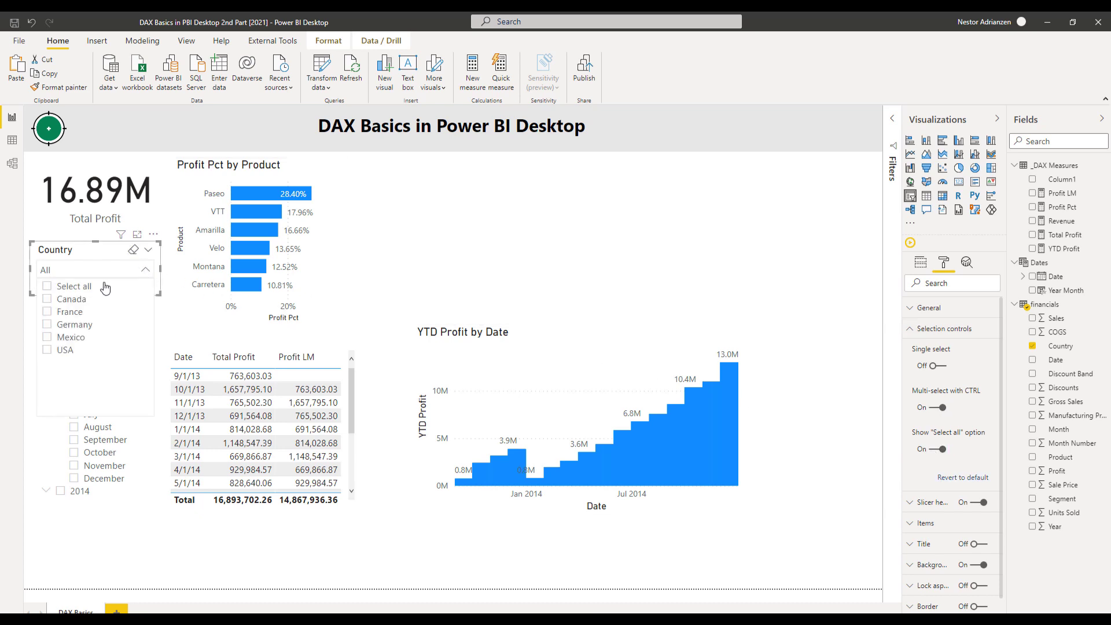
click(51, 286)
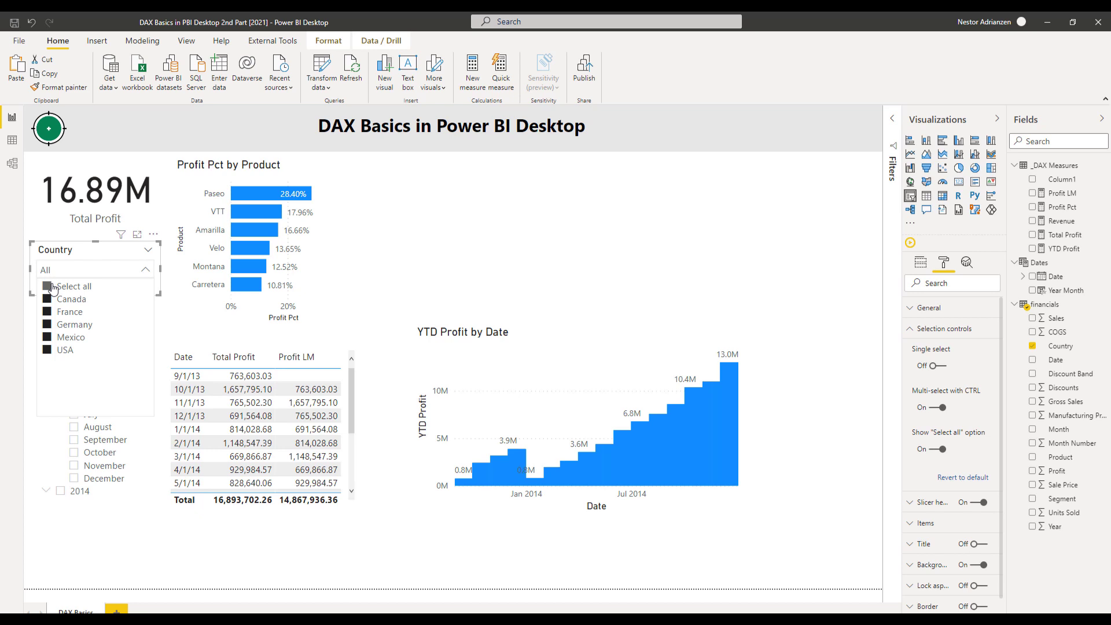
click(51, 286)
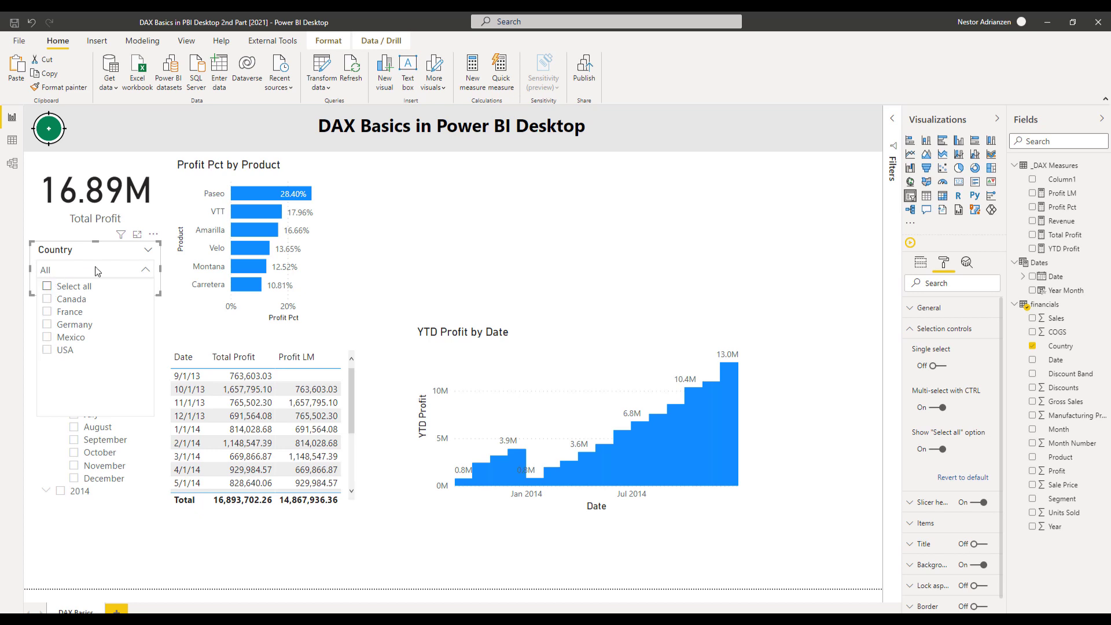
click(172, 325)
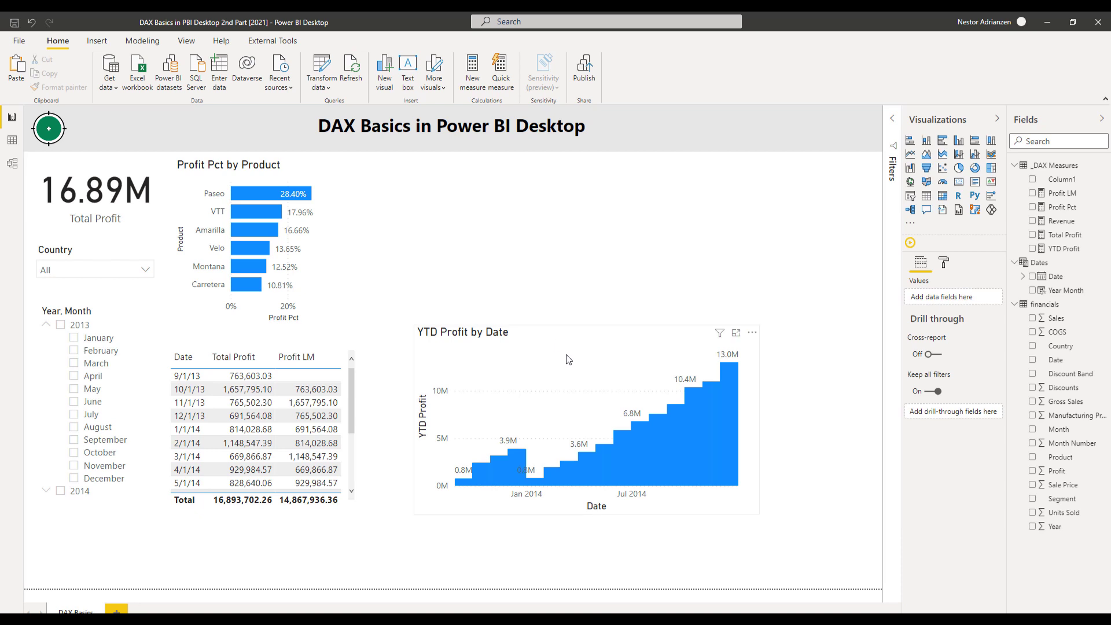
Step: Move the YTD Profit chart down and add a slightly narrowed map above it with Country as location and Total Profit as size
drag(567, 343, 569, 375)
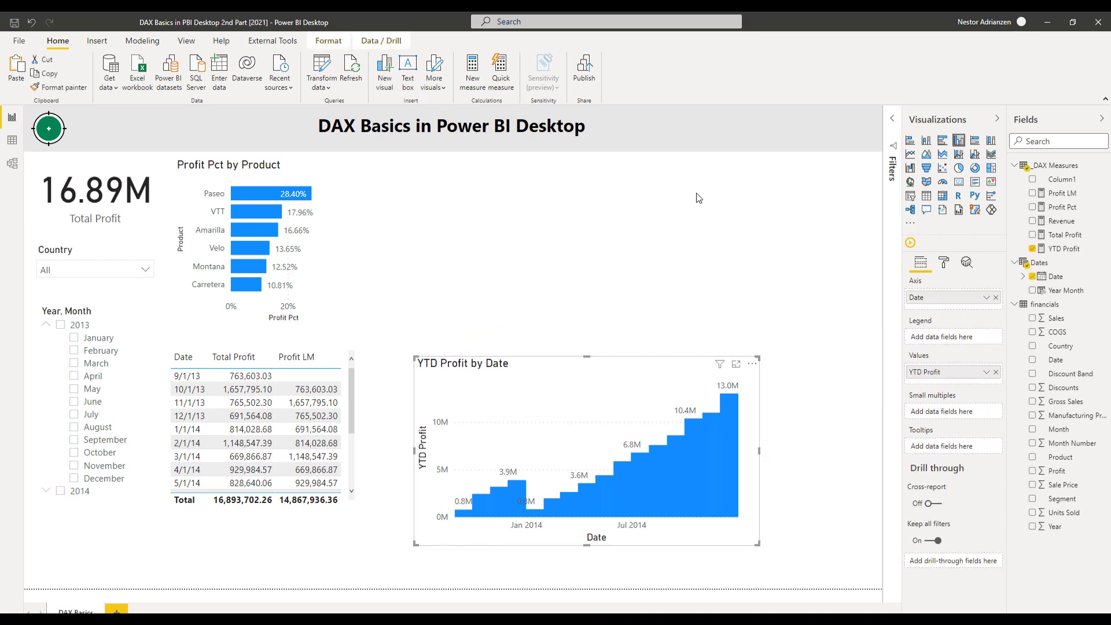
click(910, 181)
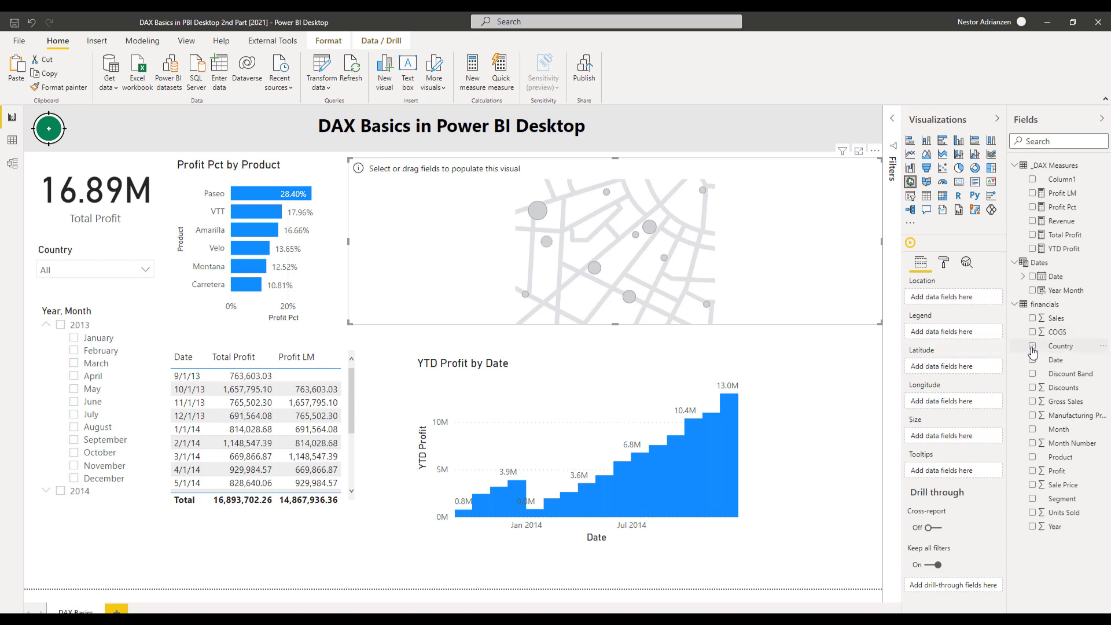
click(1033, 346)
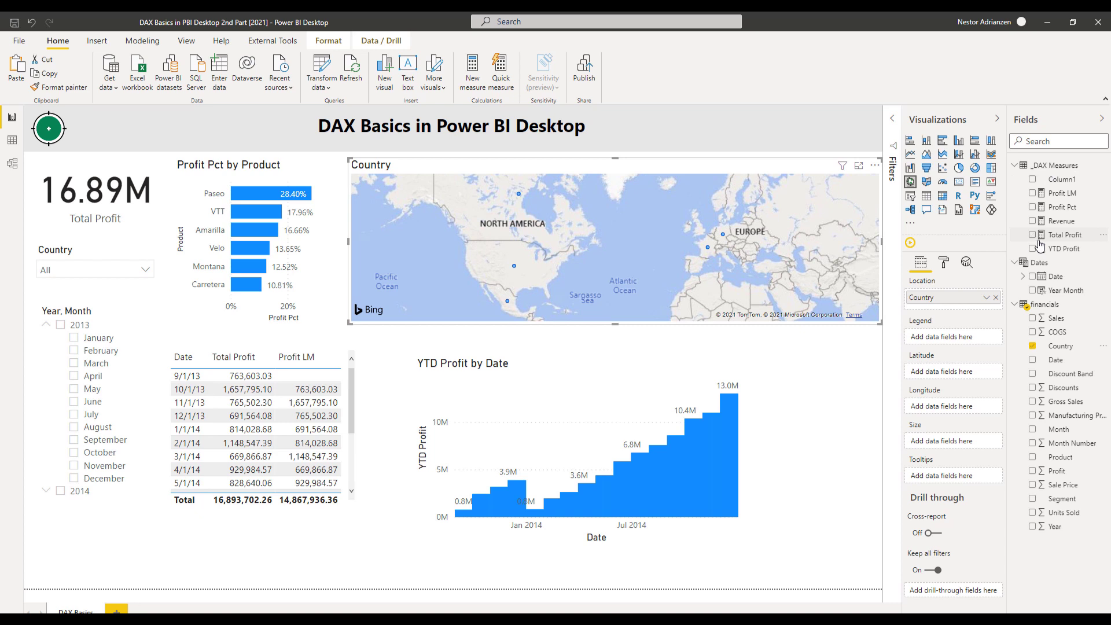
drag(1058, 236, 964, 443)
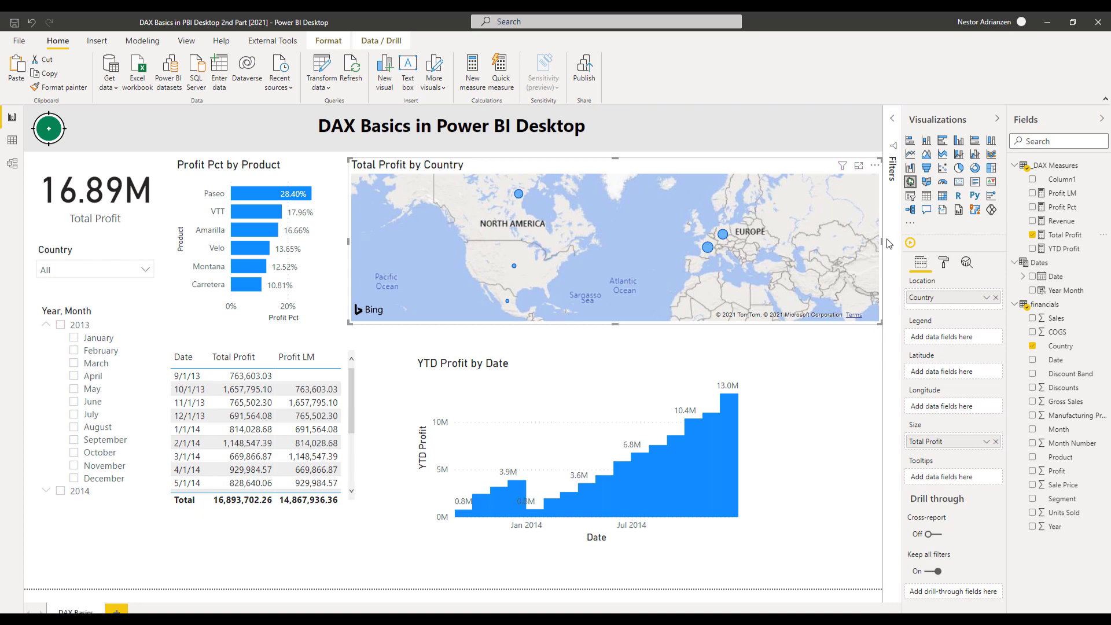
drag(883, 245, 871, 245)
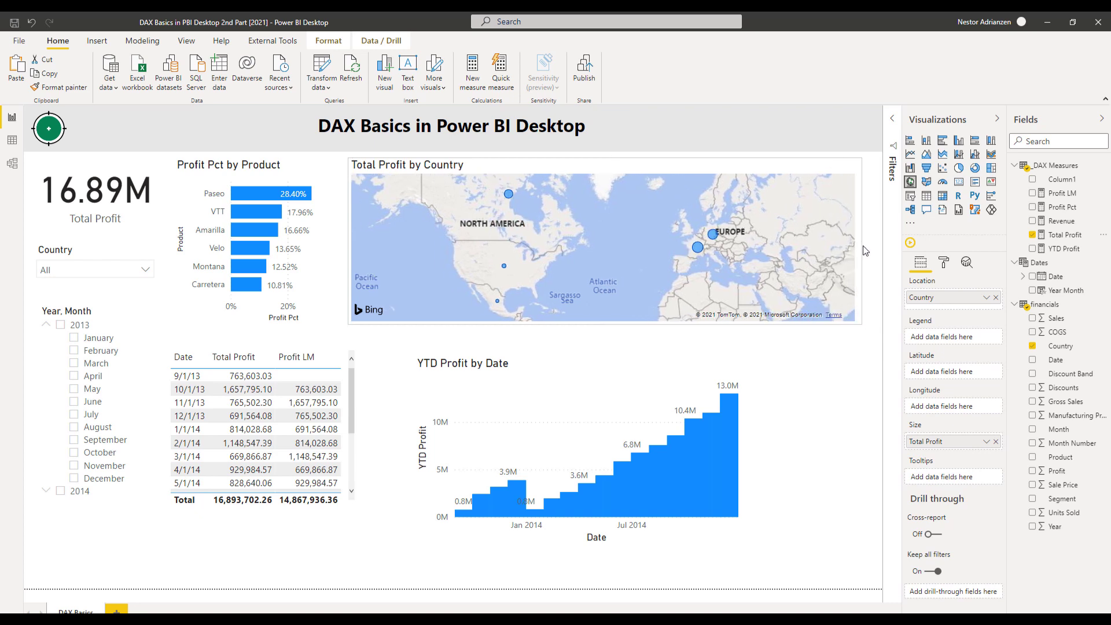
Step: Align the YTD Profit chart with the map's right edge, then duplicate it and place the copy beside the date table
drag(692, 377, 768, 379)
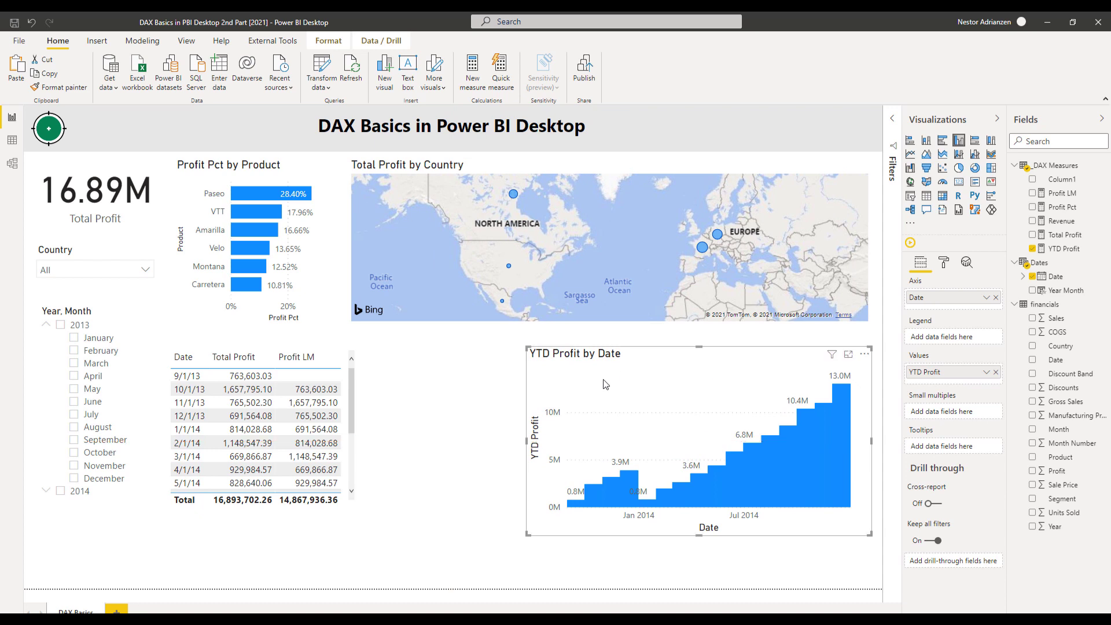
click(461, 413)
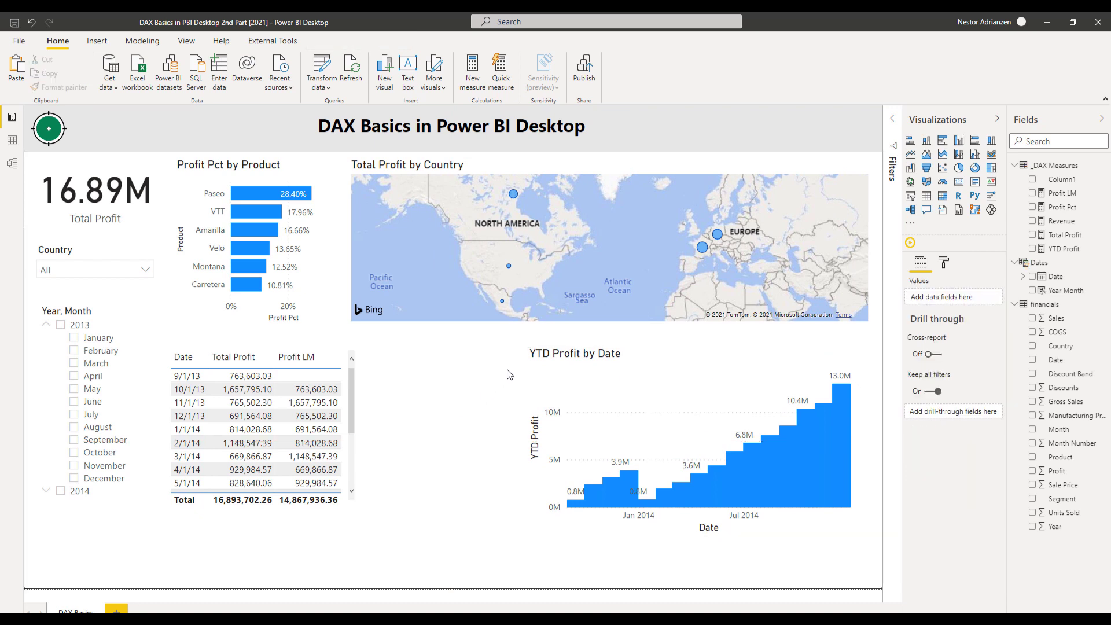
click(538, 359)
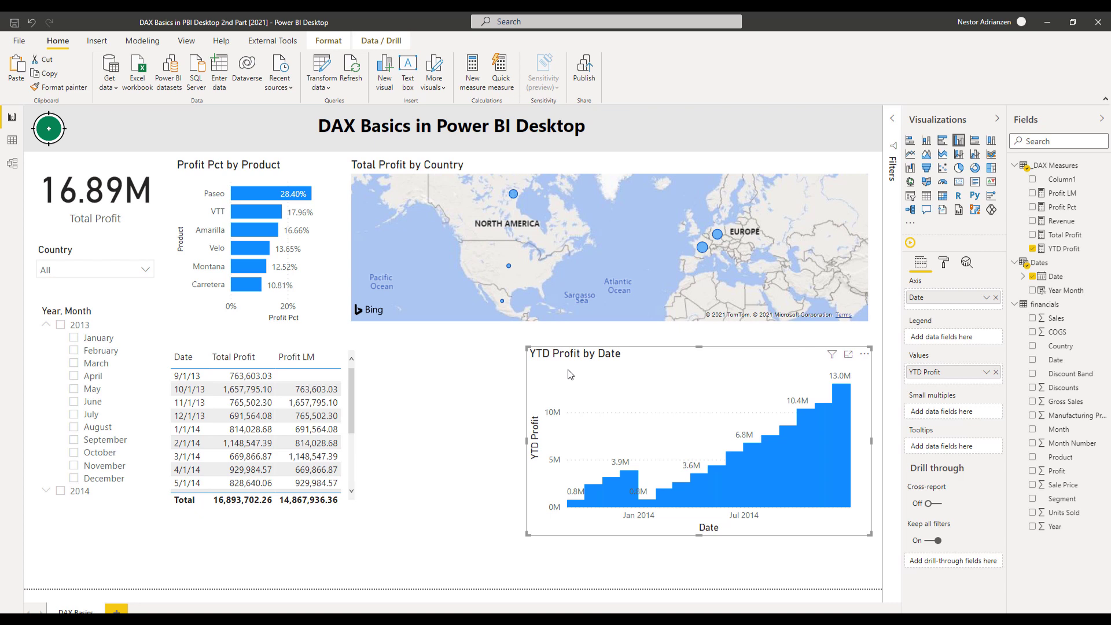
drag(570, 374, 613, 380)
drag(463, 391, 421, 383)
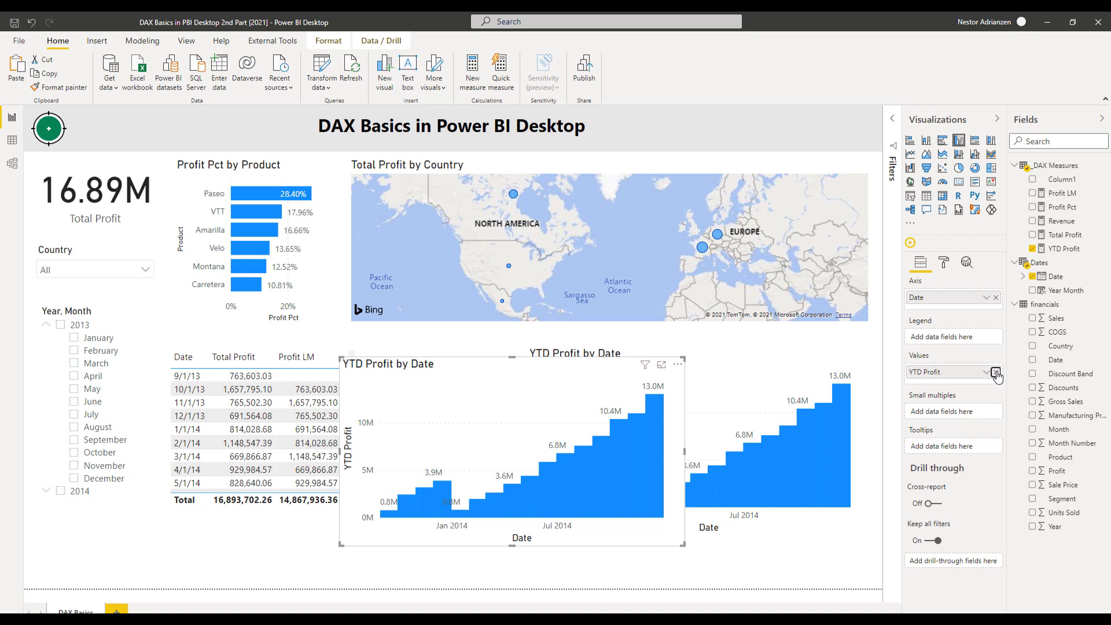
Step: Replace YTD Profit with Revenue in the copied chart and turn it into a line chart
click(995, 372)
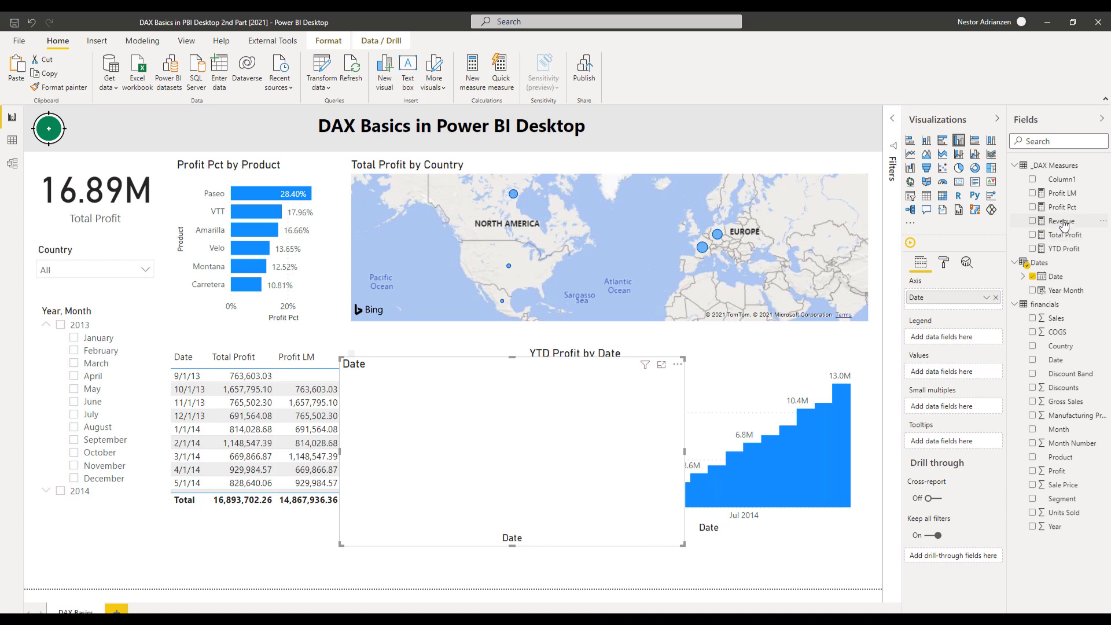
drag(759, 417, 508, 455)
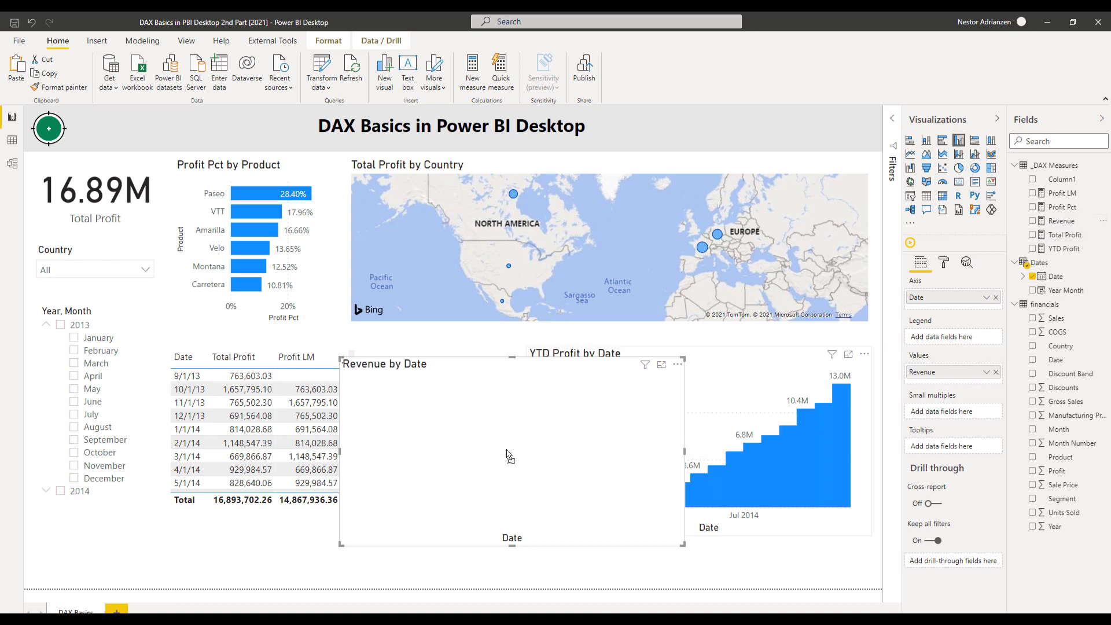
click(913, 162)
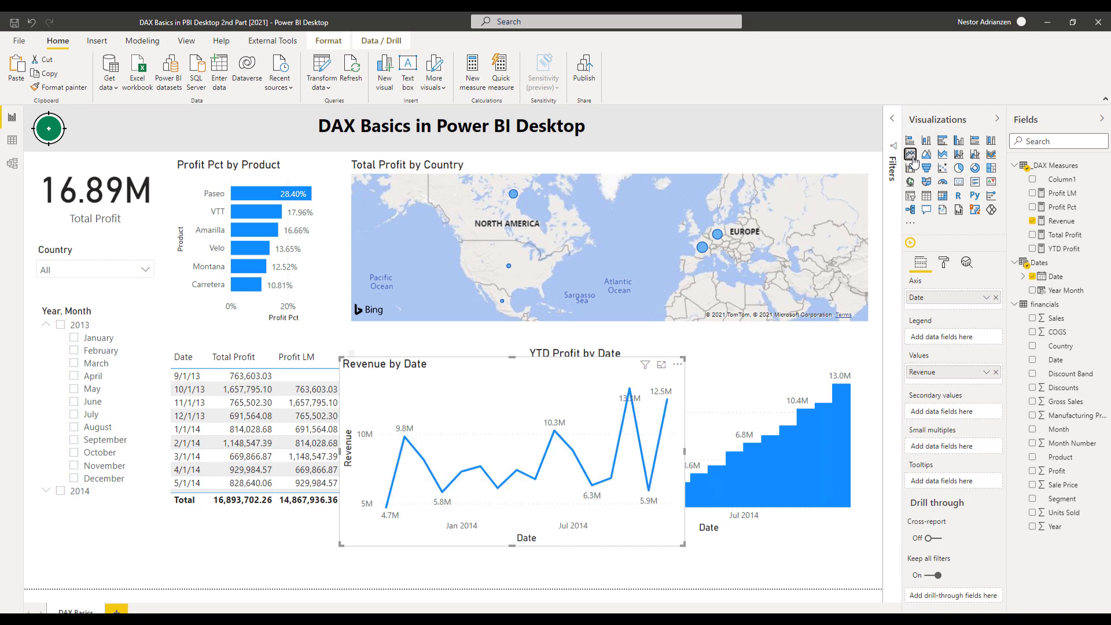
Step: Narrow the Revenue by Date chart from both sides and shrink the YTD Profit chart so they sit side by side below the map
drag(403, 456, 385, 452)
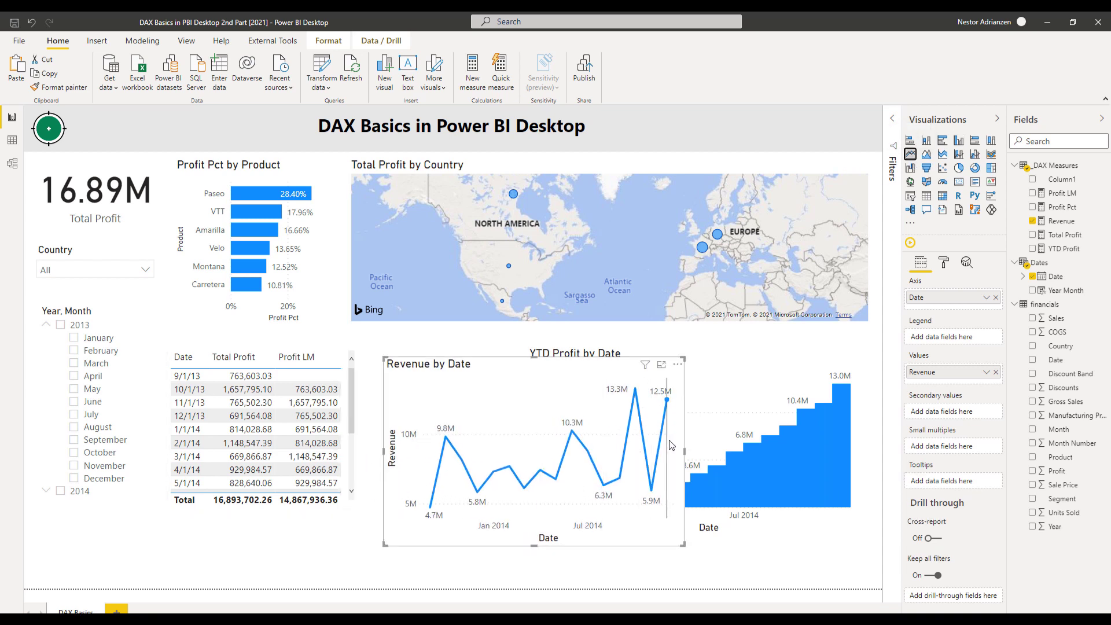
drag(684, 450, 585, 451)
click(553, 351)
drag(527, 346, 610, 357)
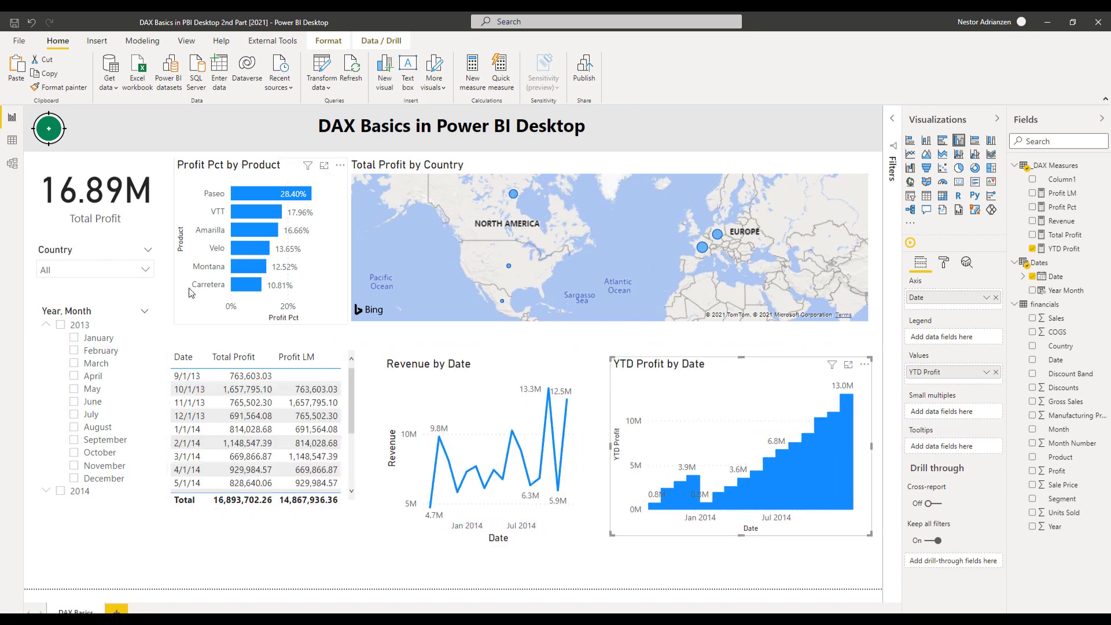
Step: Turn on the Country slicer's shadow, copy its formatting to the date slicer and narrow both slicers to the same width
click(128, 292)
click(944, 263)
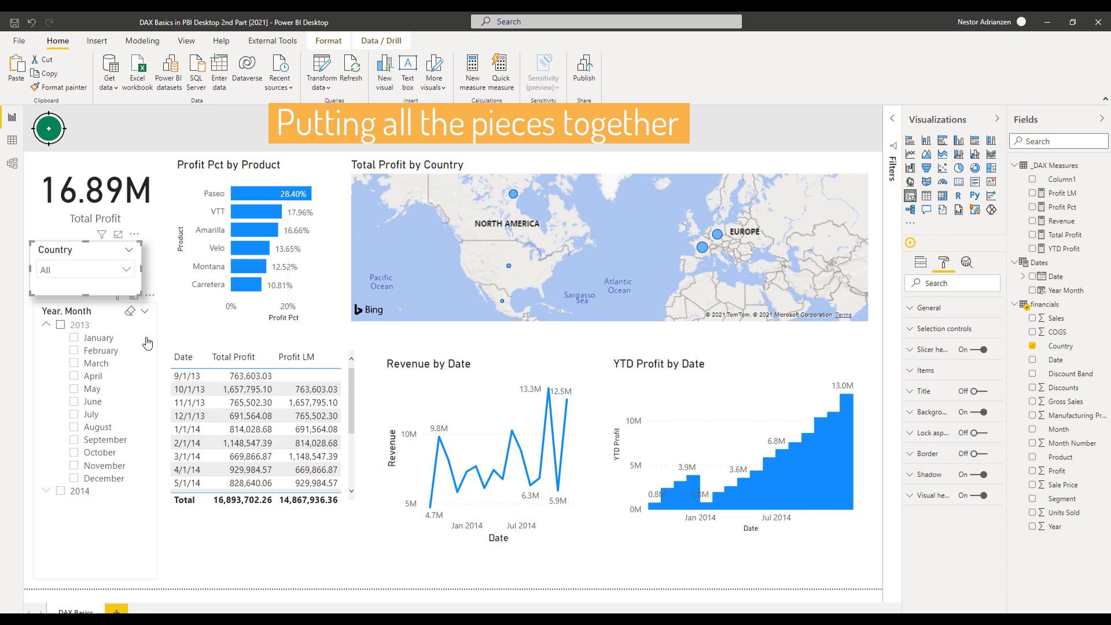
click(60, 325)
click(84, 260)
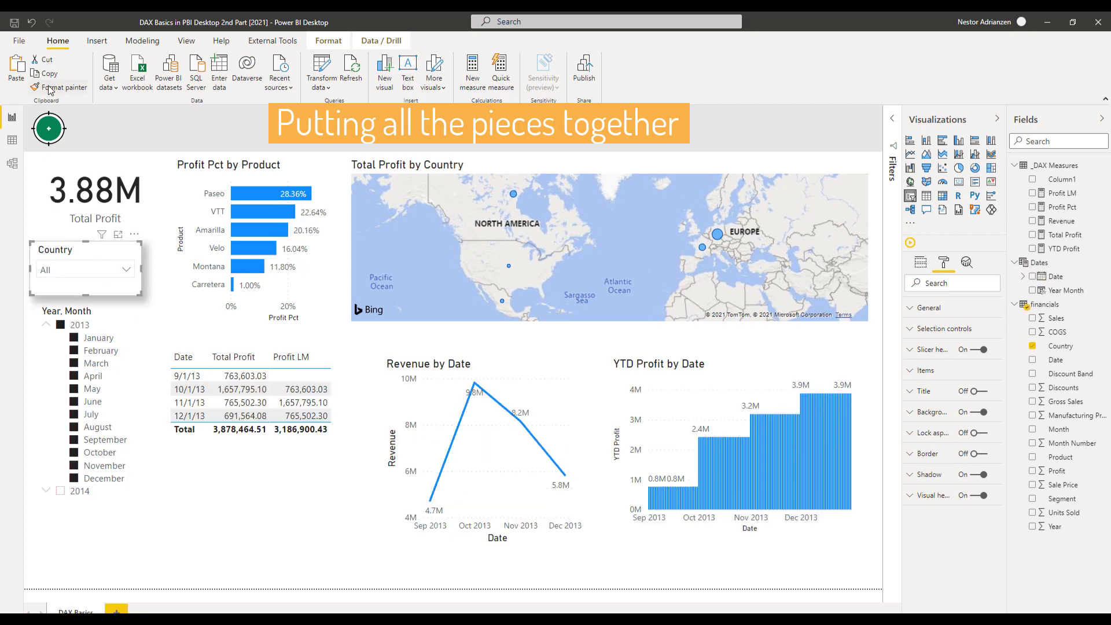
click(49, 87)
click(111, 378)
click(179, 505)
Step: Turn on the shadow of the Profit Pct by Product chart and copy its formatting to the date table
click(198, 318)
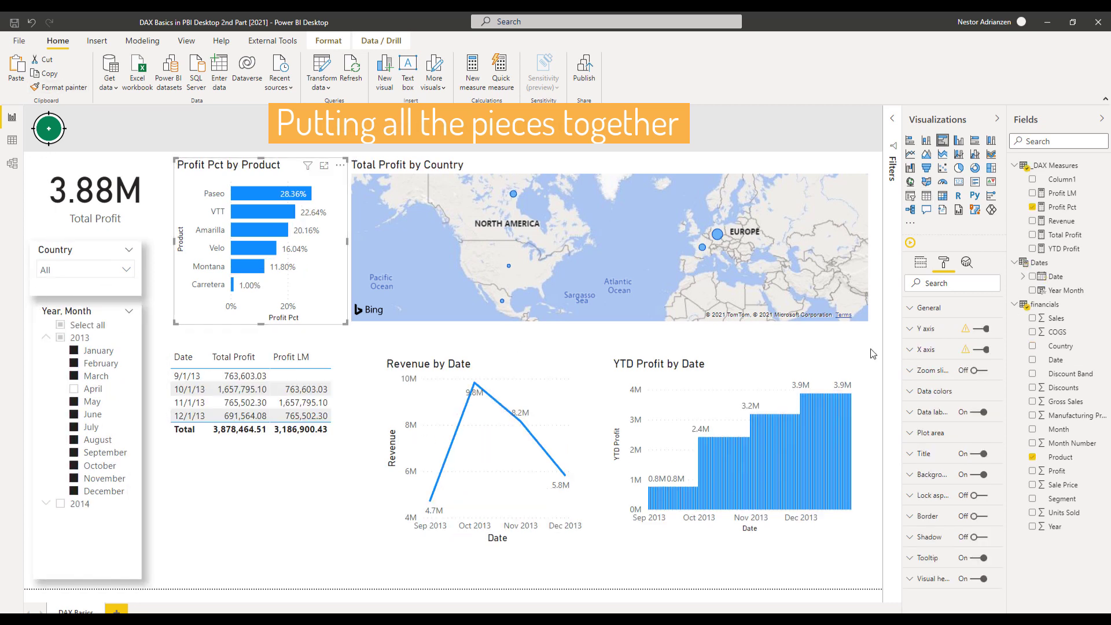
click(976, 537)
click(57, 87)
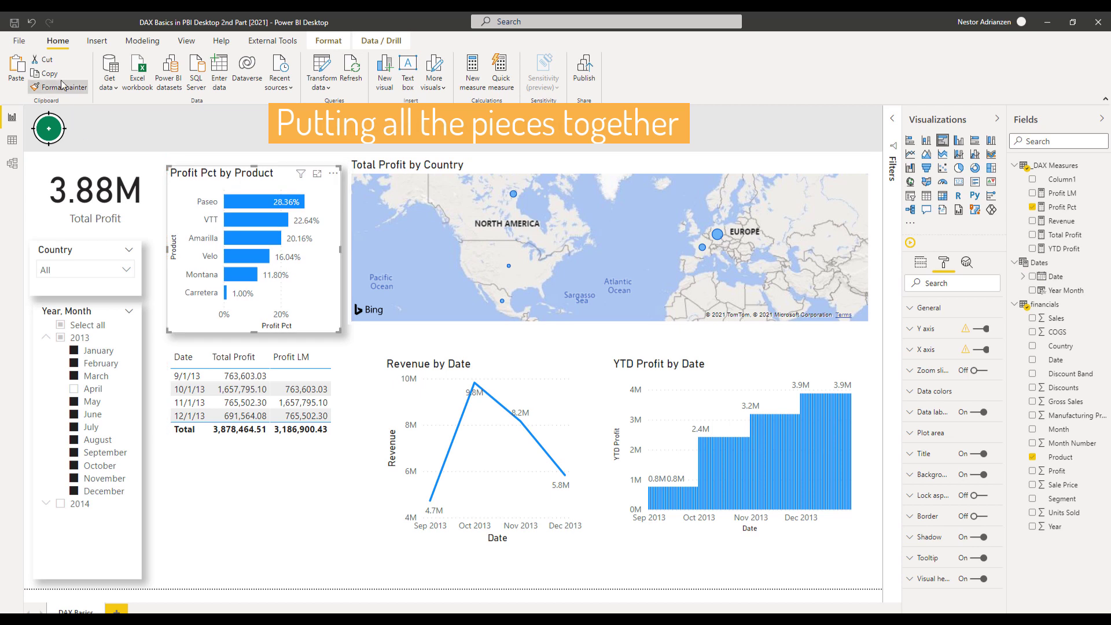
click(332, 358)
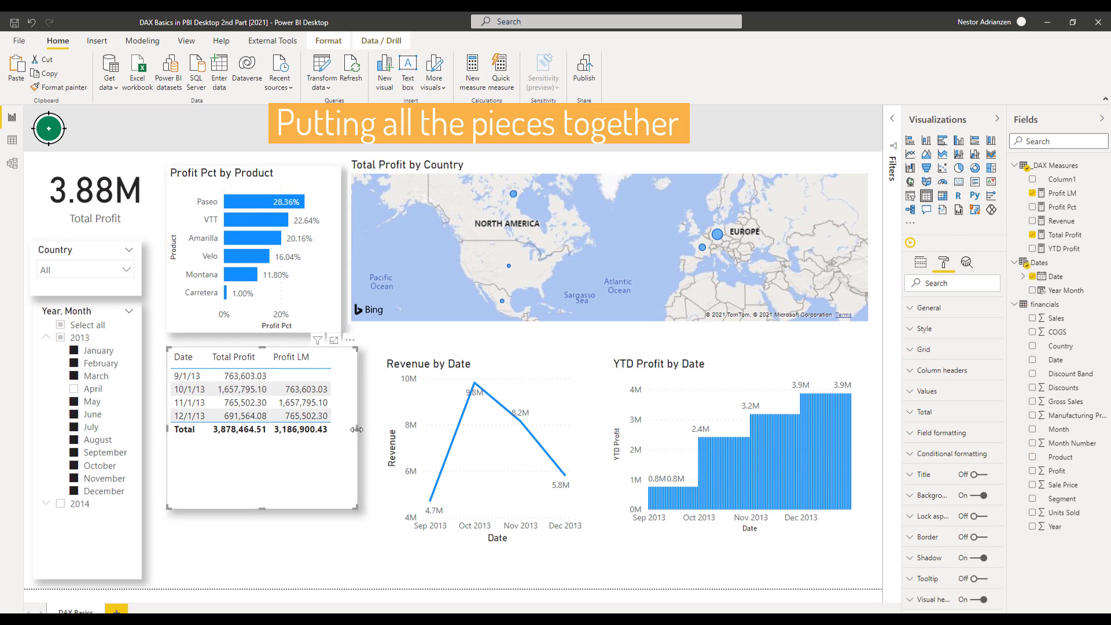
Step: Narrow the date table, extend it to the date slicer's bottom edge beside it, and lower the slicers under the card
drag(356, 429, 341, 430)
drag(254, 509, 254, 578)
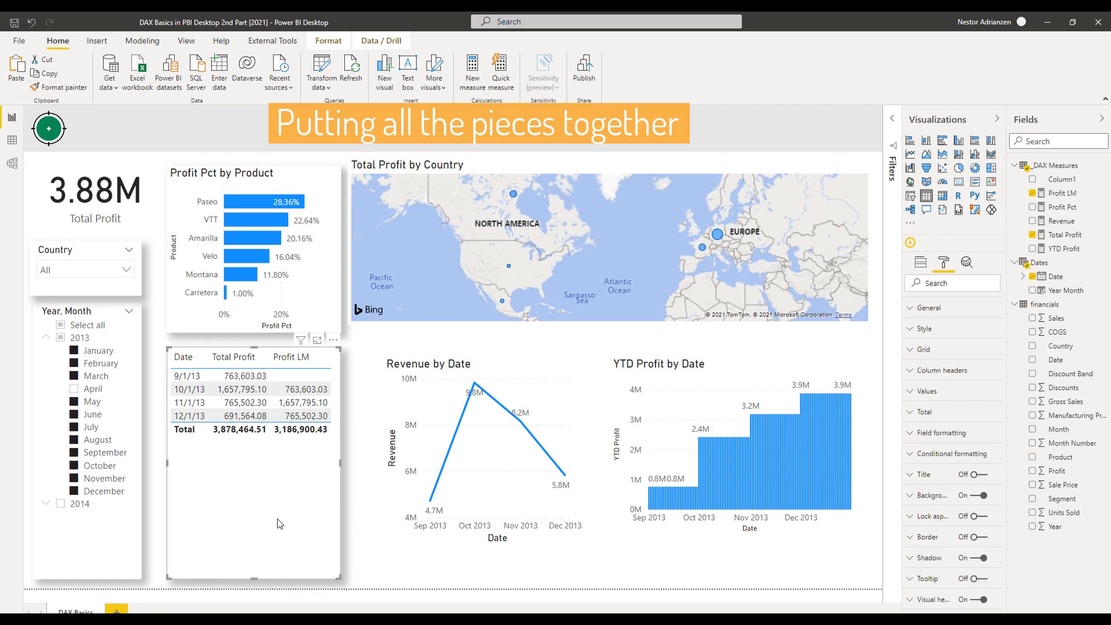
drag(255, 348, 238, 347)
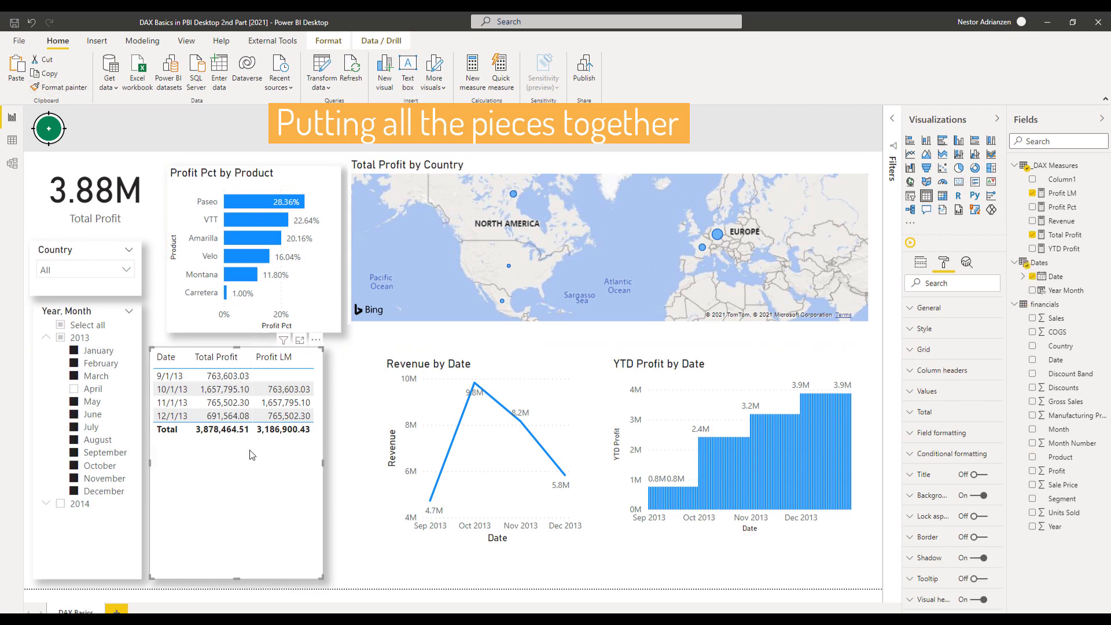
click(99, 311)
drag(87, 304, 109, 315)
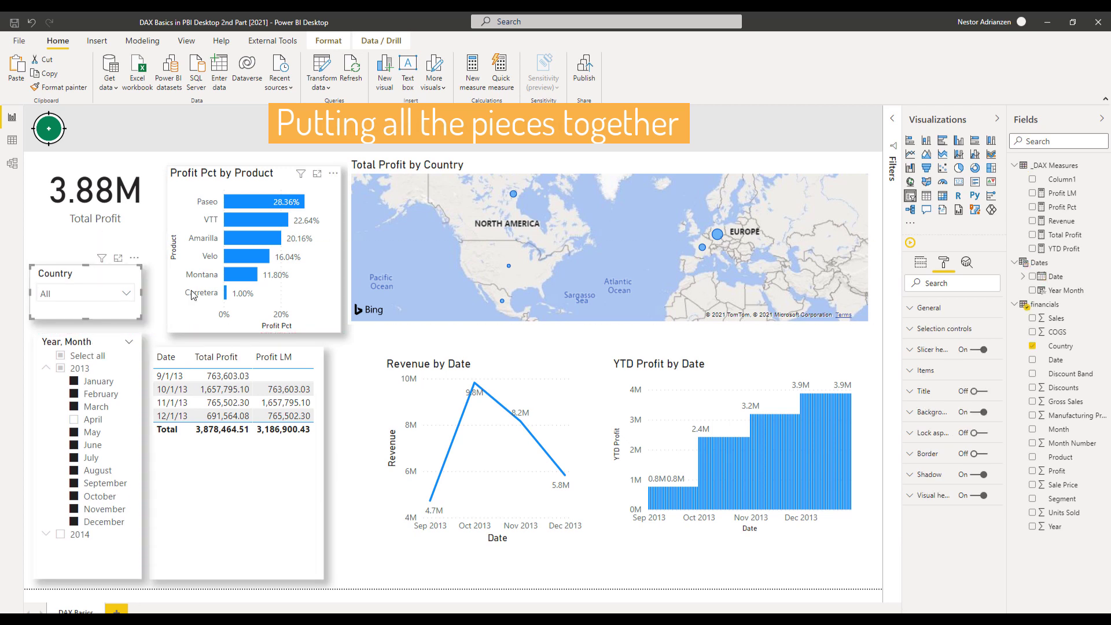
Step: Narrow the Total Profit card to the slicers' width and turn on its shadow
click(128, 219)
drag(166, 193, 142, 196)
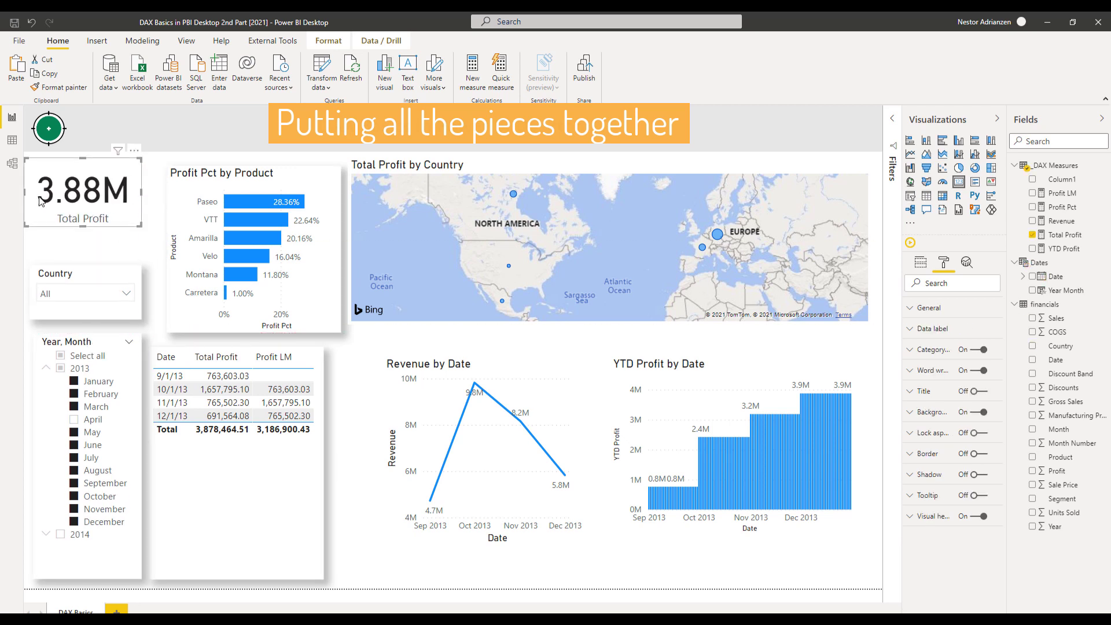
drag(25, 197, 30, 197)
click(979, 474)
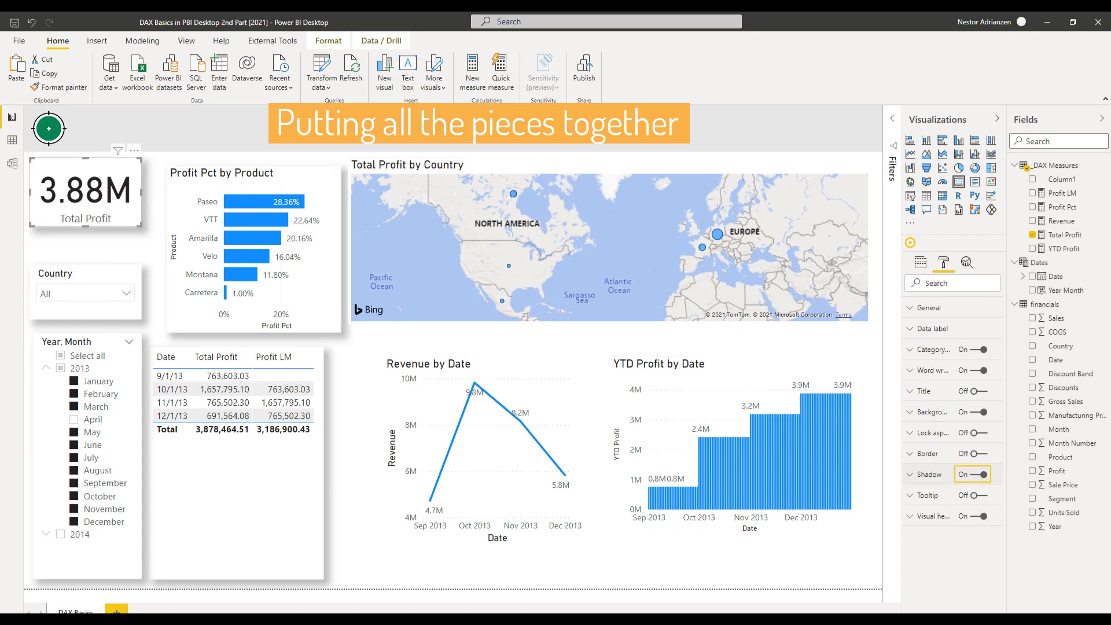
Step: Set the Total Profit card's data label color to the blue used in the charts
click(952, 329)
click(925, 365)
click(961, 519)
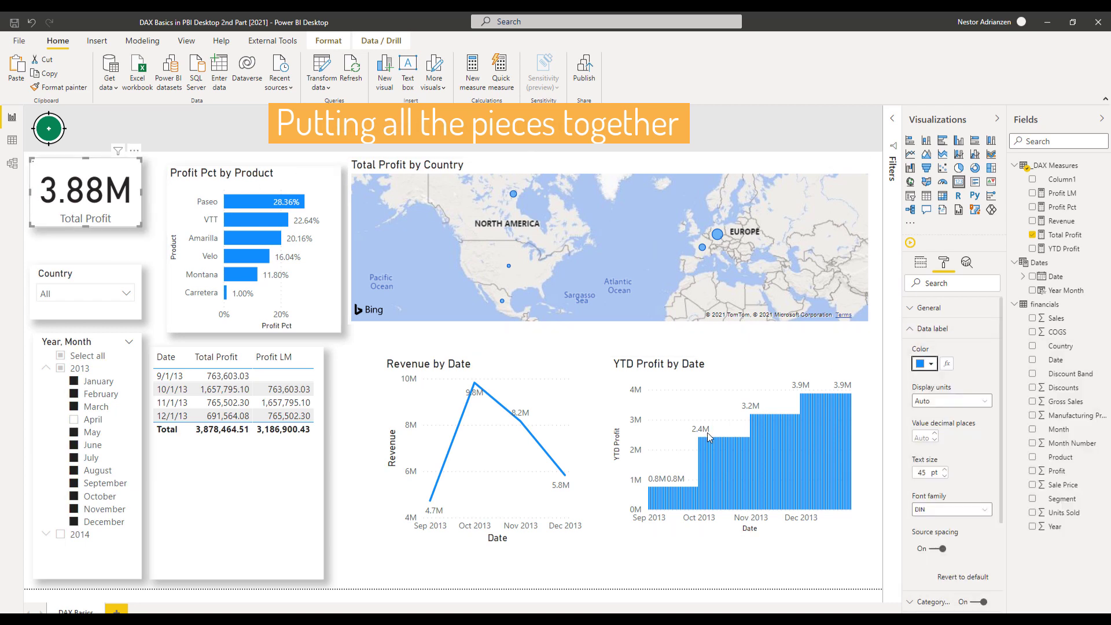
click(145, 247)
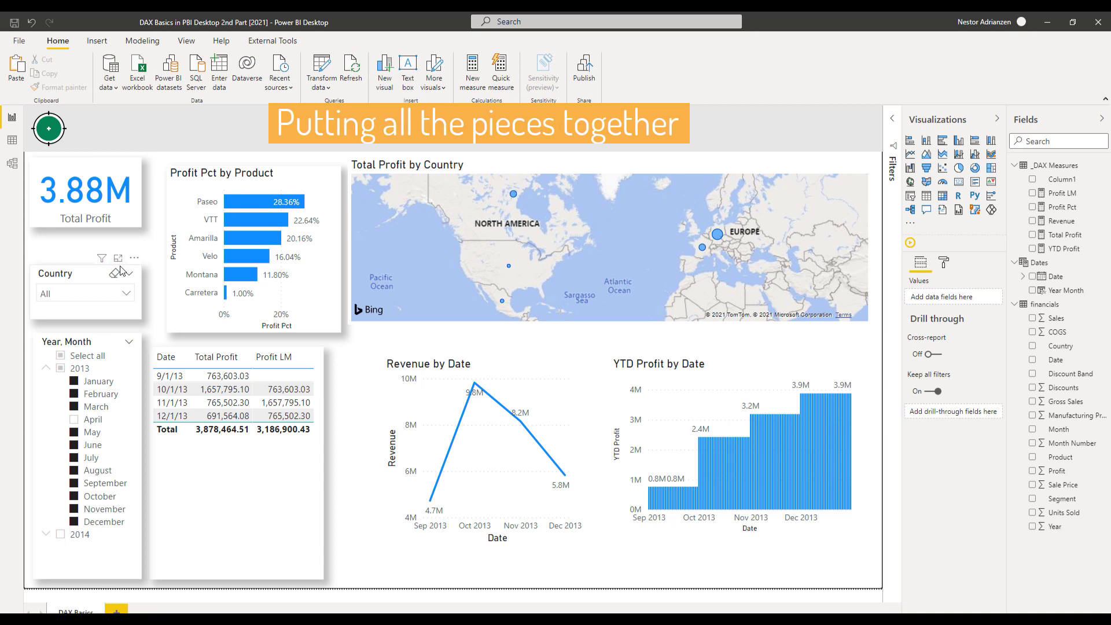
Step: Move the Country slicer up slightly and extend the date slicer upward beneath it
drag(122, 271, 122, 256)
click(82, 335)
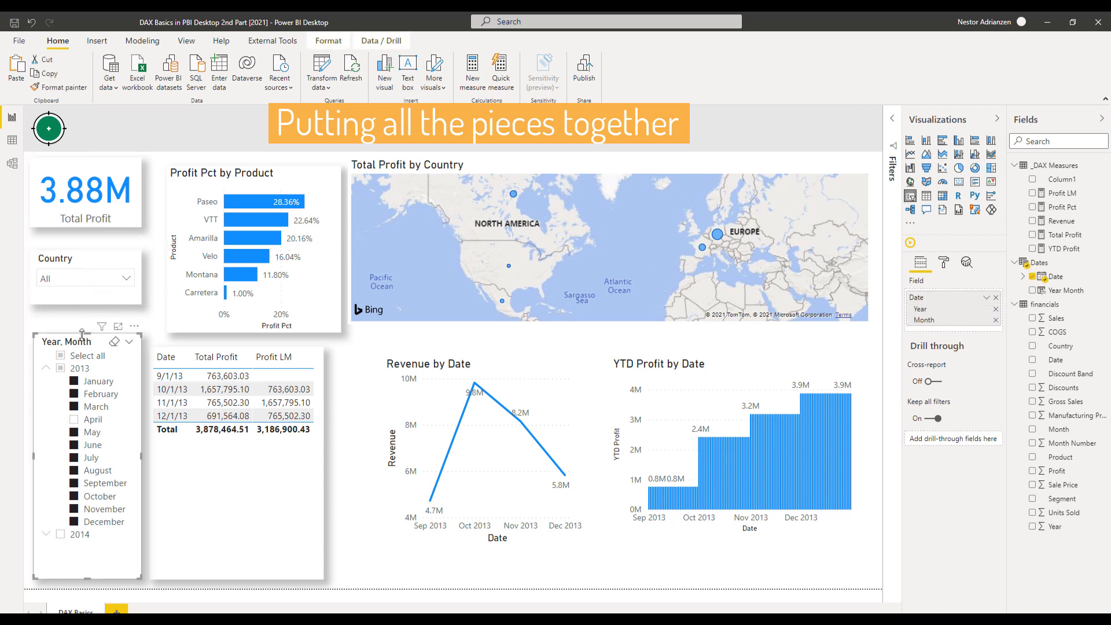
drag(81, 334, 81, 318)
Step: Fit the Profit Pct chart above the date table, and lower the date slicer's top edge and the Country slicer to match
drag(284, 299, 241, 338)
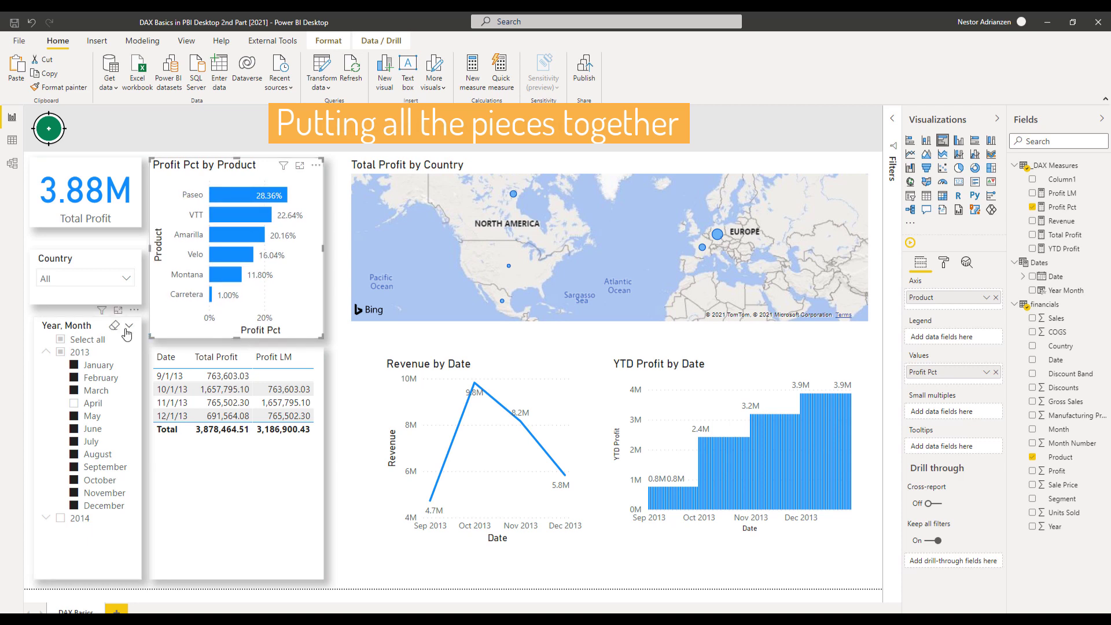
click(124, 350)
drag(88, 317, 90, 348)
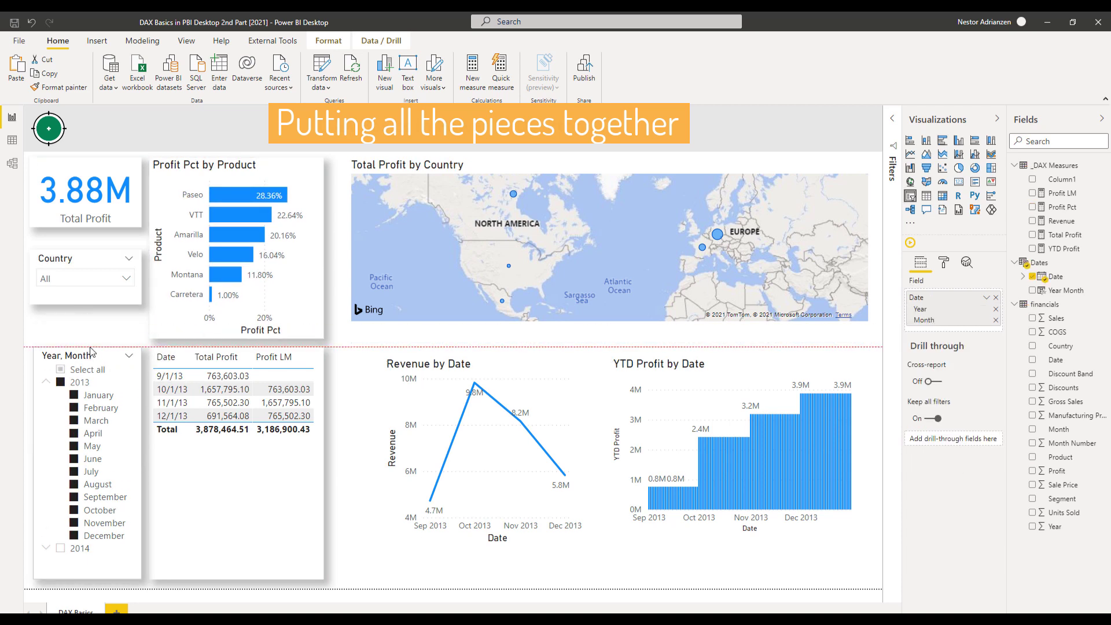
drag(112, 296, 111, 331)
click(115, 191)
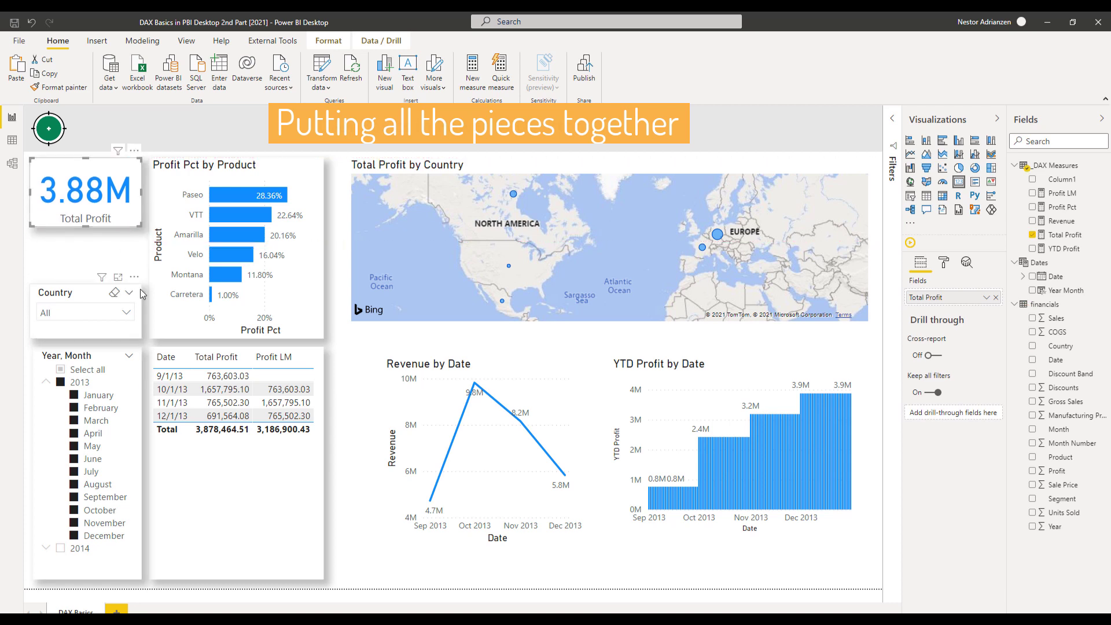
Step: Lower the top edges of the date slicer and date table equally and move the Country slicer down just above them
drag(91, 350, 90, 361)
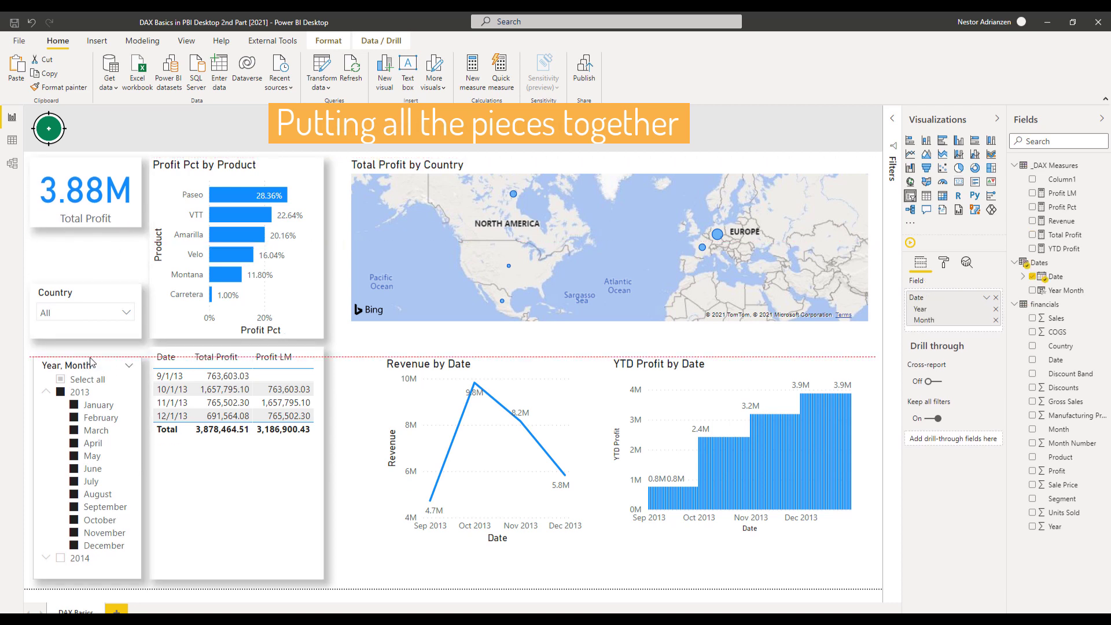
click(202, 354)
drag(237, 348, 237, 358)
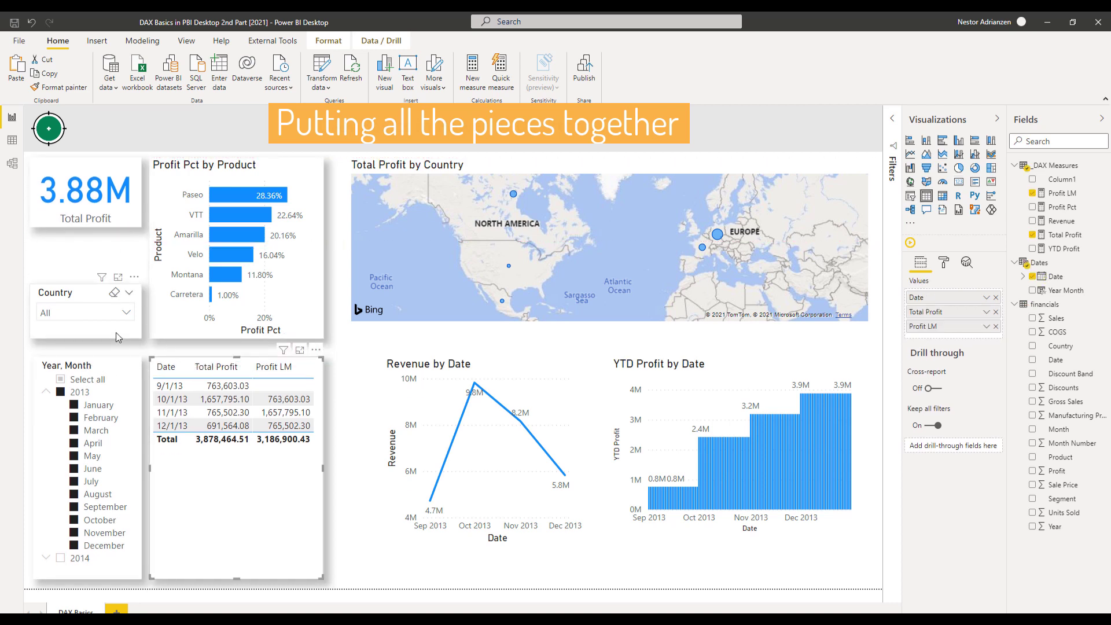
drag(118, 337, 118, 346)
Step: Set the Total Profit card's data label text size to 35 pt
click(119, 220)
click(944, 262)
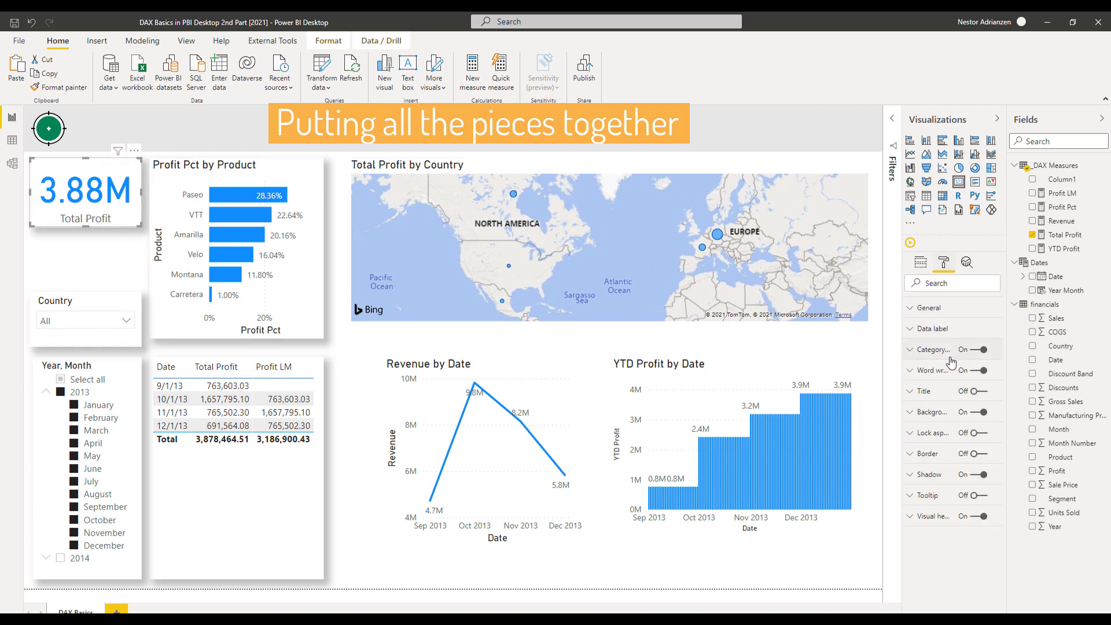
click(954, 329)
click(944, 476)
click(944, 475)
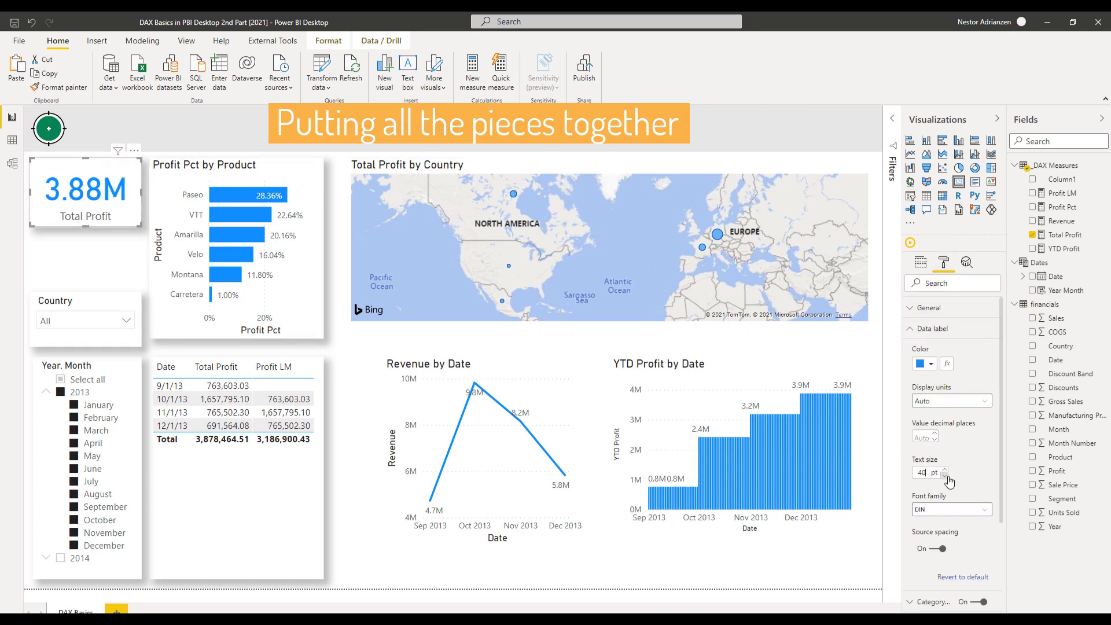
text(3)
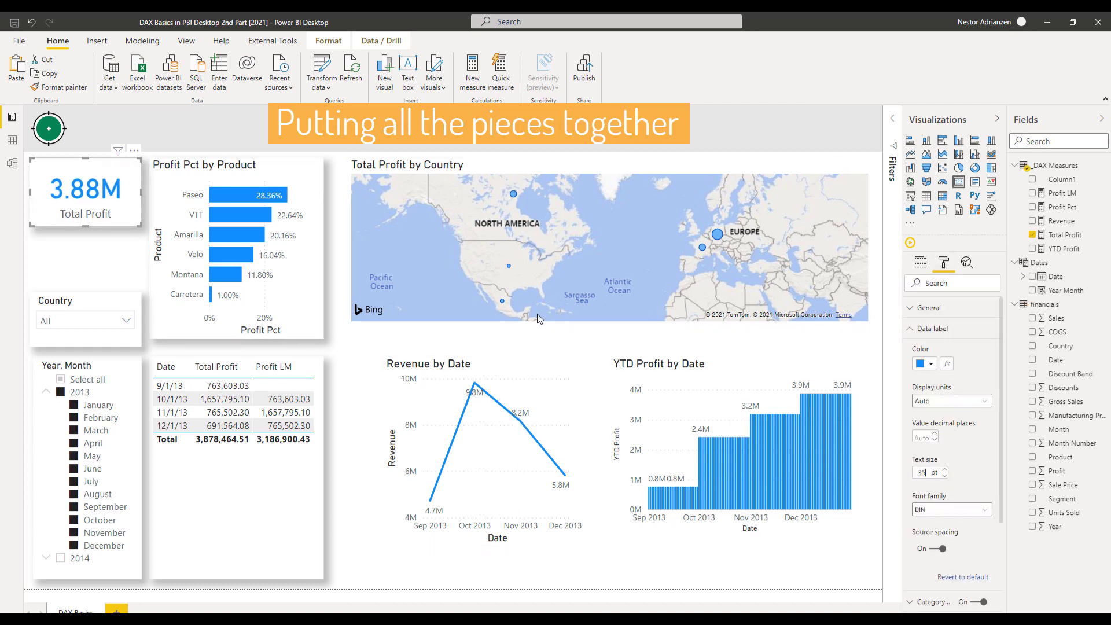
text(5)
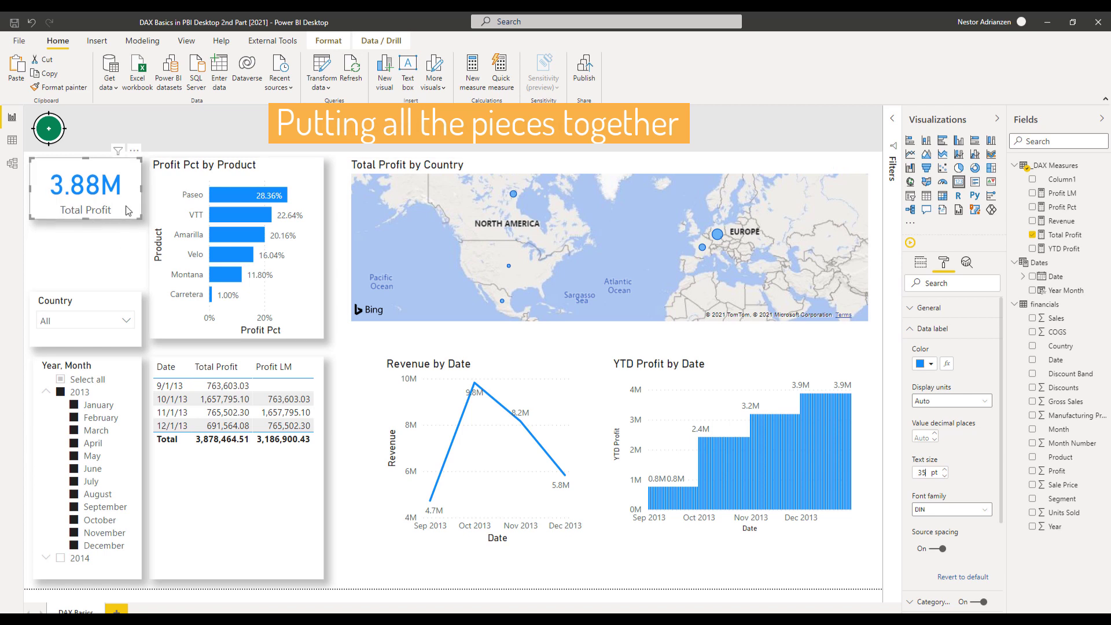
Step: Shorten the Total Profit card, place a copy directly beneath it and replace the copy's field with Revenue
drag(133, 204, 126, 268)
key(ctrl+c)
key(ctrl+v)
click(1032, 235)
click(1032, 221)
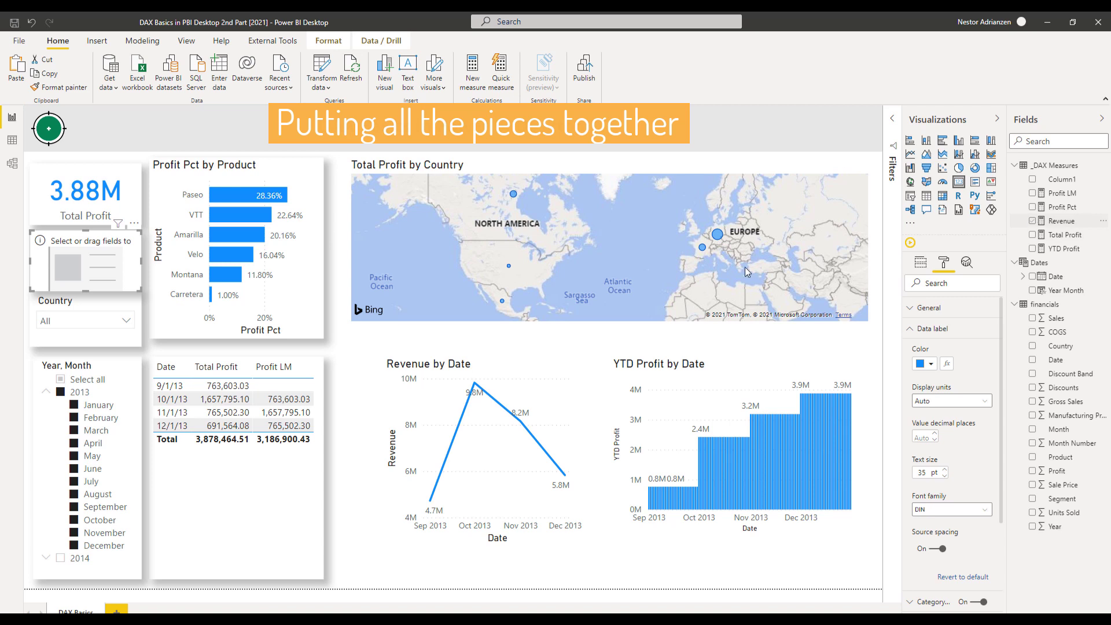
Step: Lower the Country slicer's top edge to leave a gap below the Revenue card
click(86, 358)
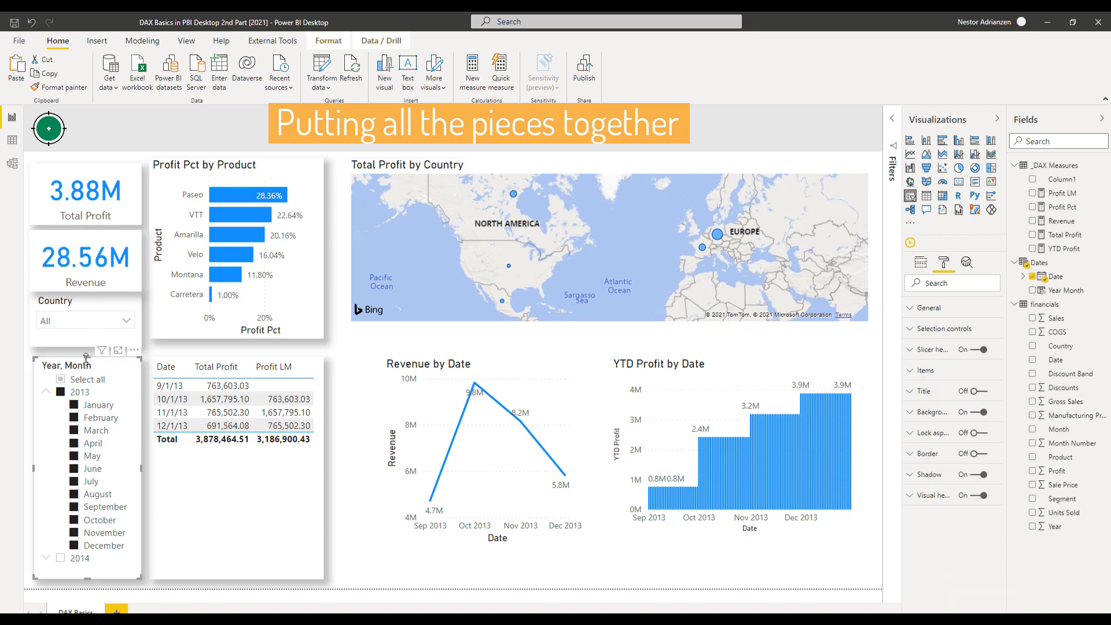
click(95, 308)
drag(96, 309, 97, 317)
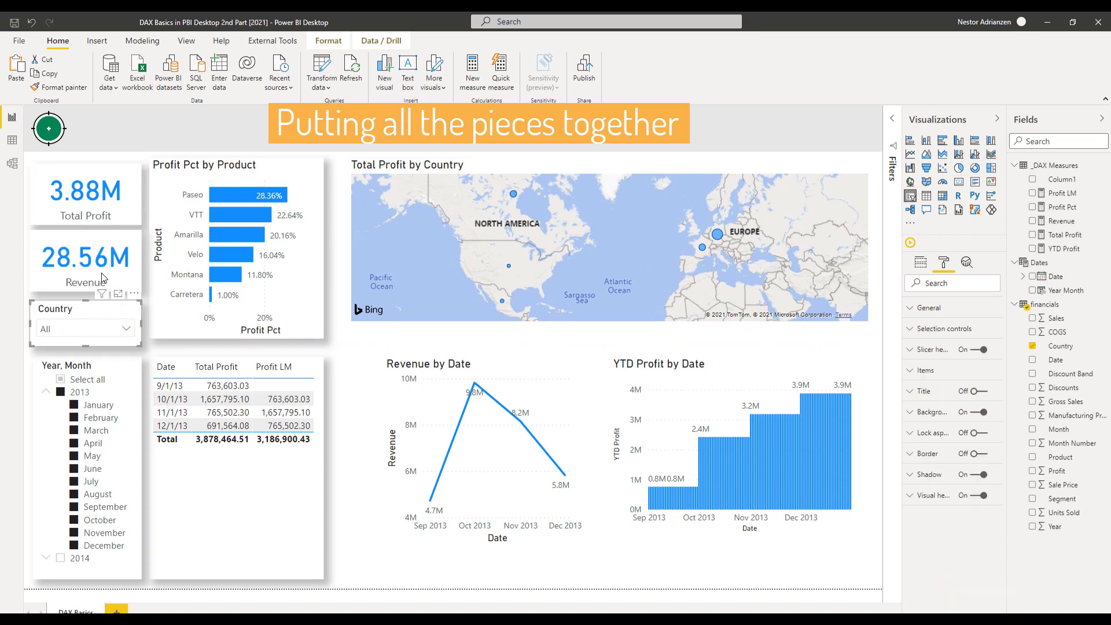
click(236, 358)
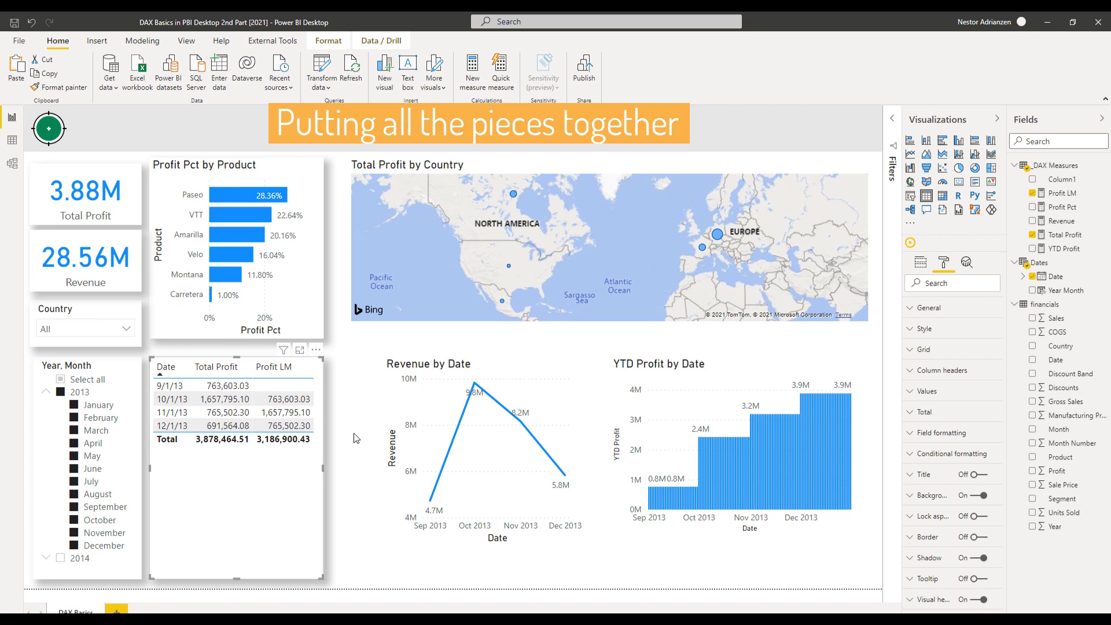
Step: Move Revenue by Date next to the table, widen it, and extend it and the YTD Profit chart to the table's bottom edge
drag(427, 366, 383, 366)
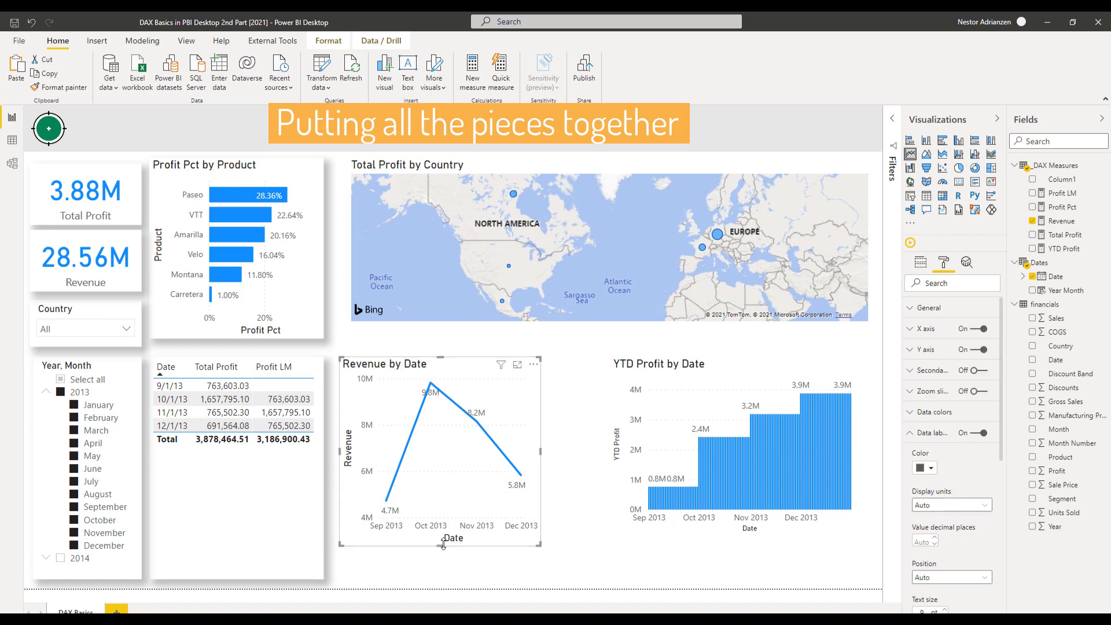
drag(442, 545, 454, 577)
click(618, 438)
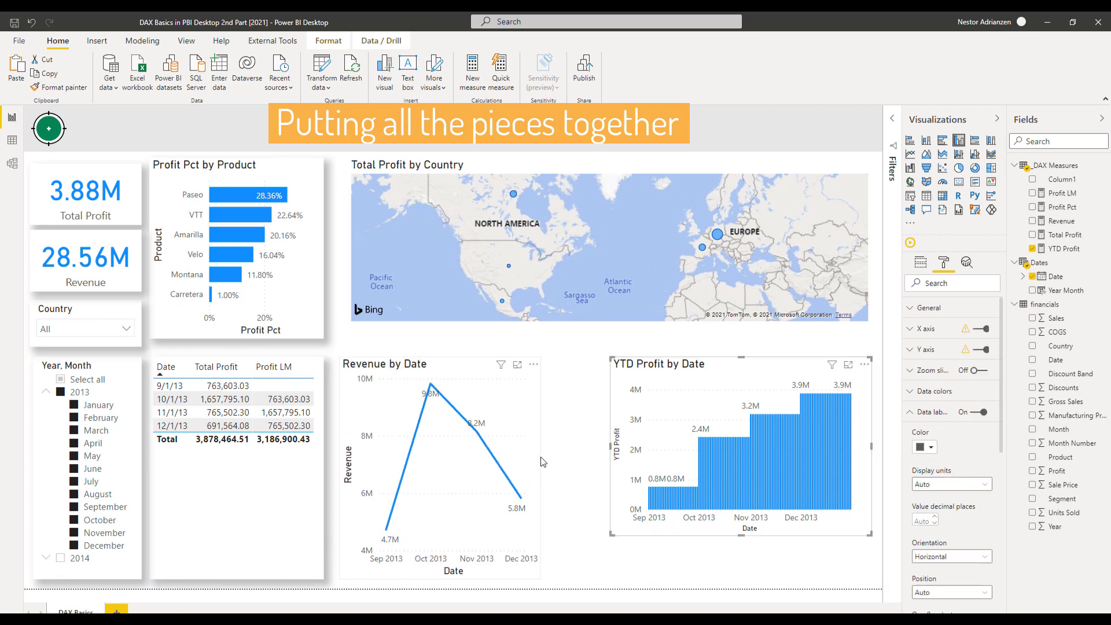
click(542, 466)
drag(542, 466, 599, 467)
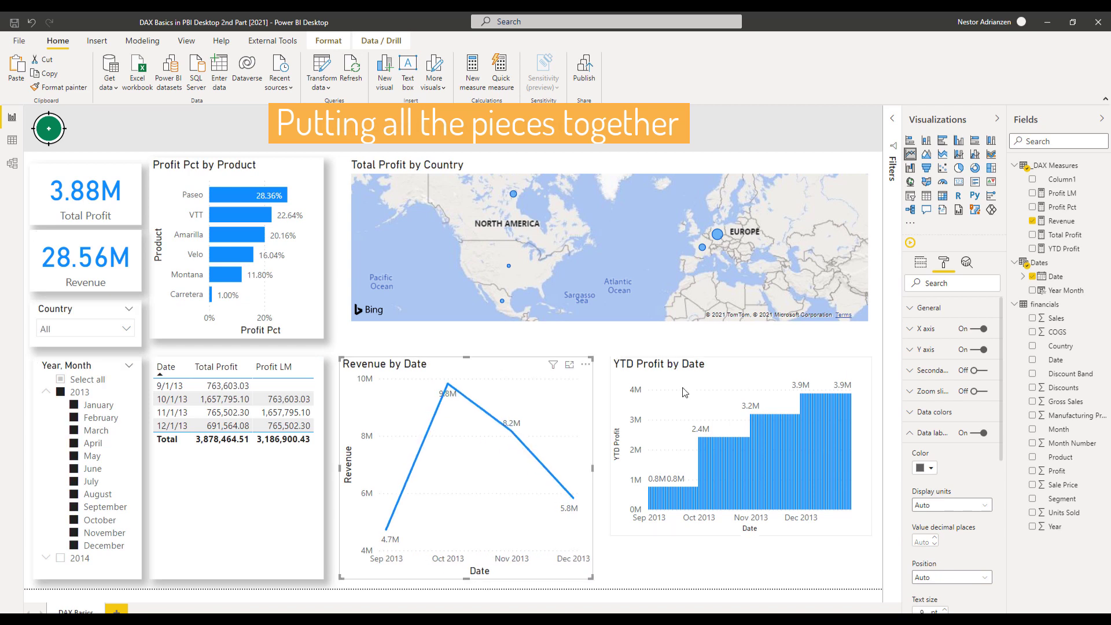
drag(749, 536, 747, 578)
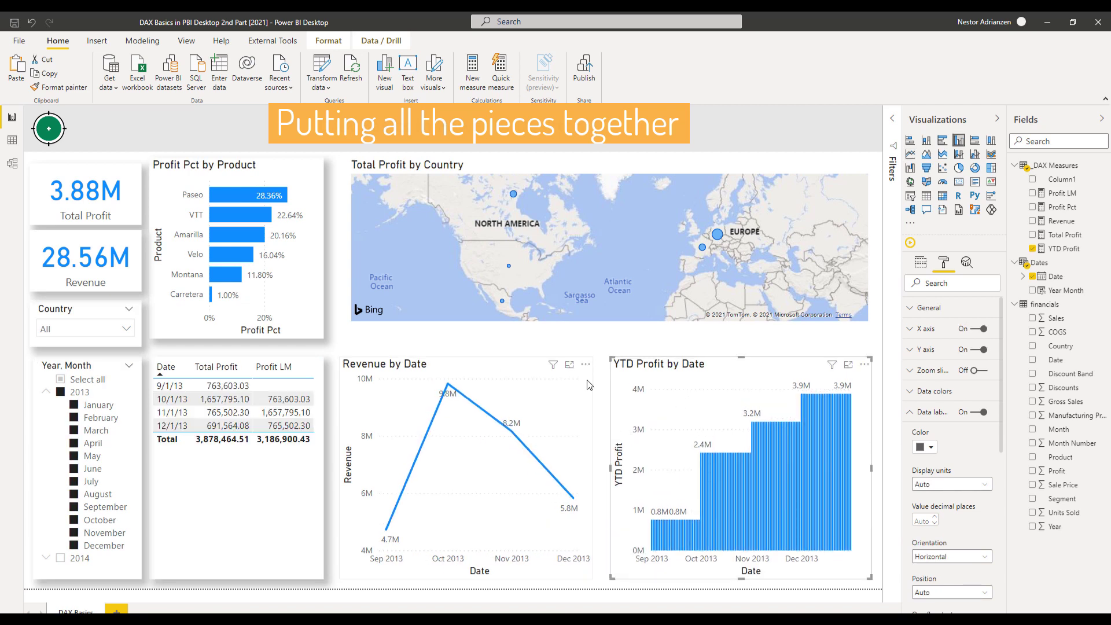
Step: Turn on the Revenue by Date chart's shadow, copy its formatting to the YTD Profit chart and widen that chart toward it
click(587, 380)
click(931, 432)
click(979, 578)
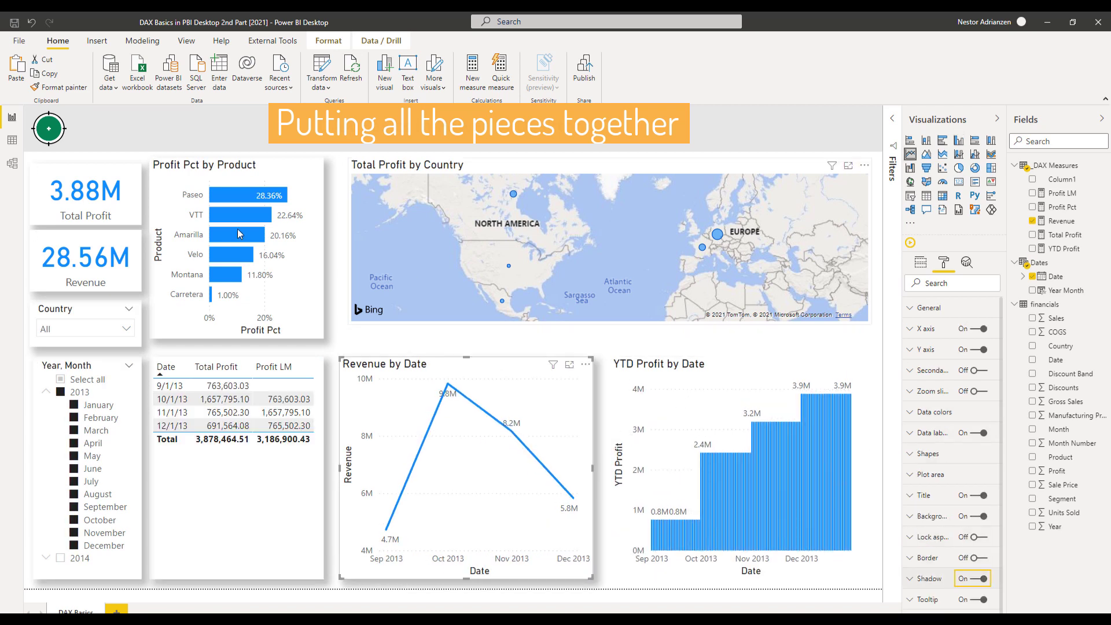
click(59, 86)
click(635, 364)
mouse_move(611, 470)
mouse_down()
mouse_move(585, 470)
mouse_move(602, 471)
mouse_up()
Step: Extend the map and the Profit Pct by Product chart down to the Country slicer's bottom edge
click(616, 317)
drag(610, 323, 610, 345)
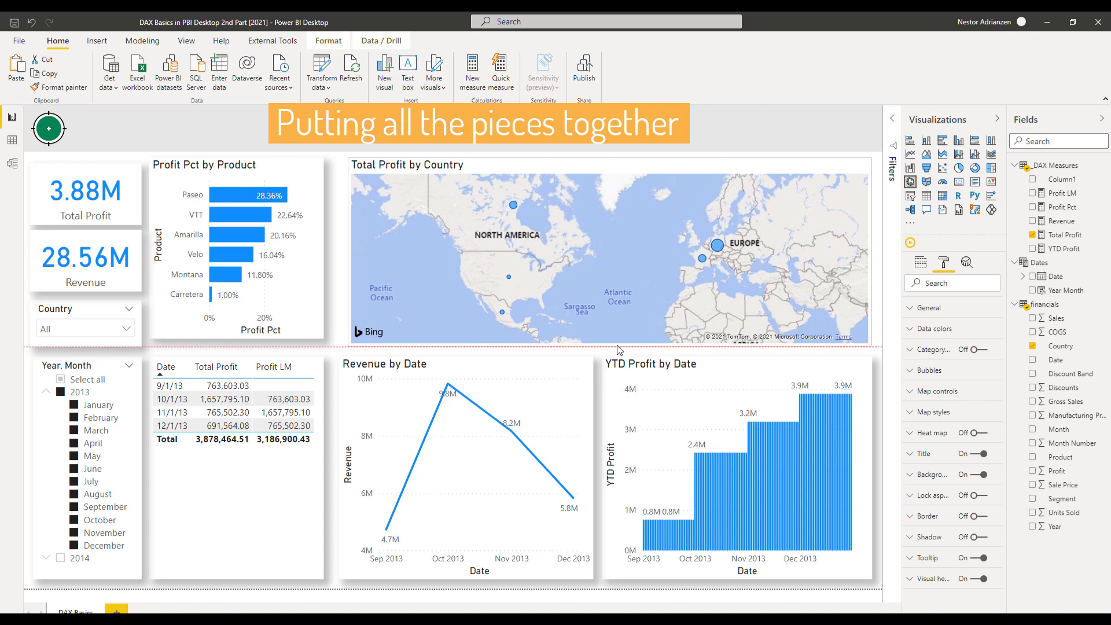
click(291, 341)
drag(237, 339, 238, 347)
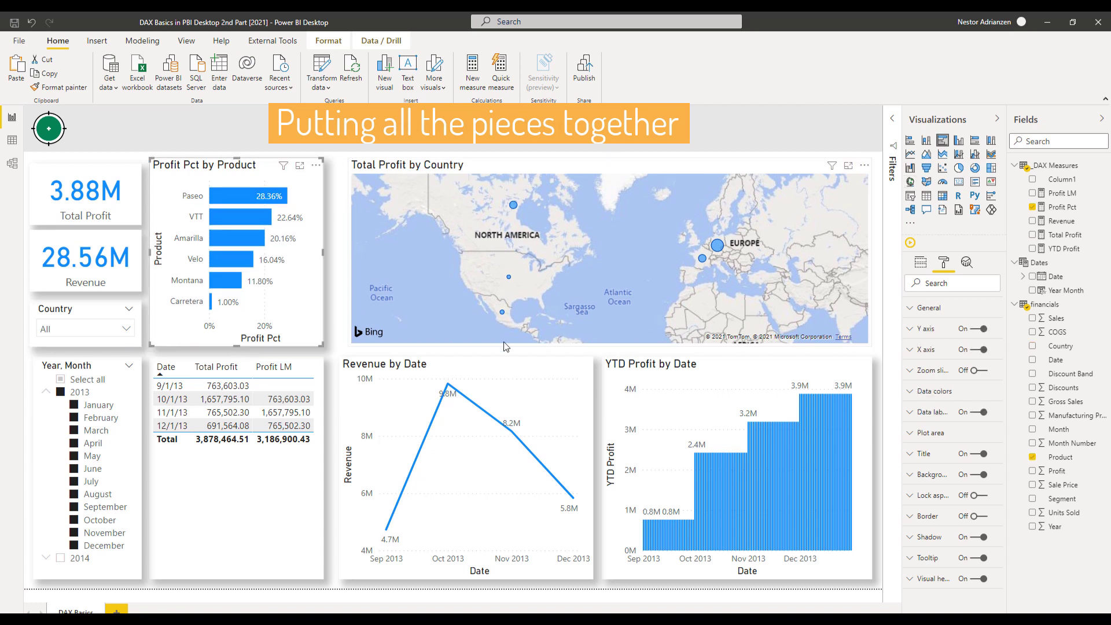
Step: Turn on the map's shadow and extend the map and the Revenue by Date chart leftward to a common left edge
click(963, 534)
drag(348, 254, 339, 258)
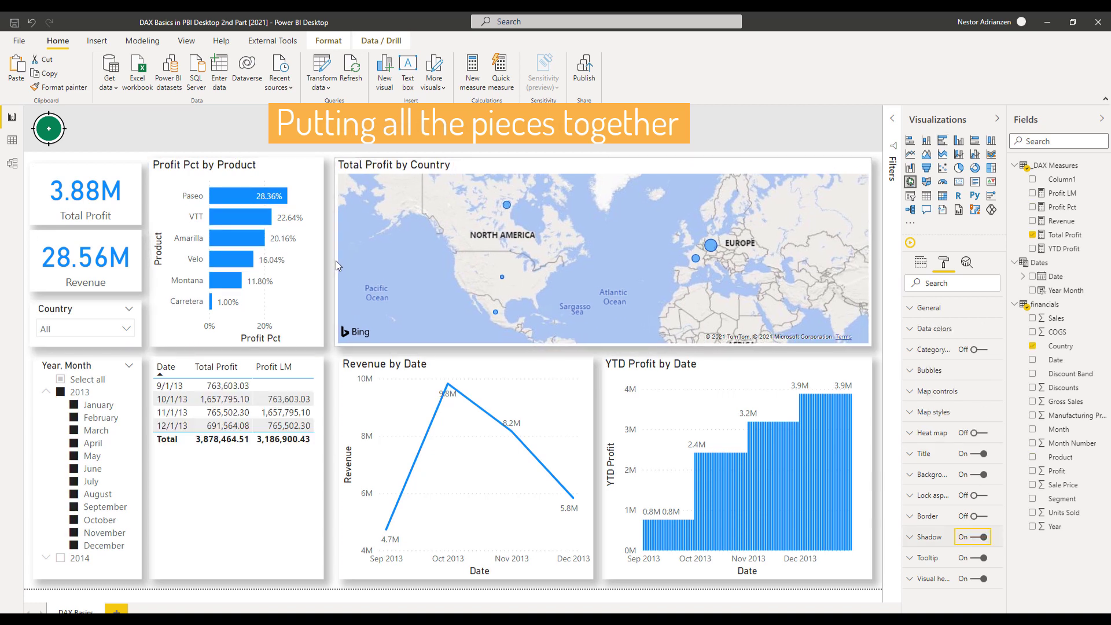
click(353, 383)
drag(340, 463, 337, 464)
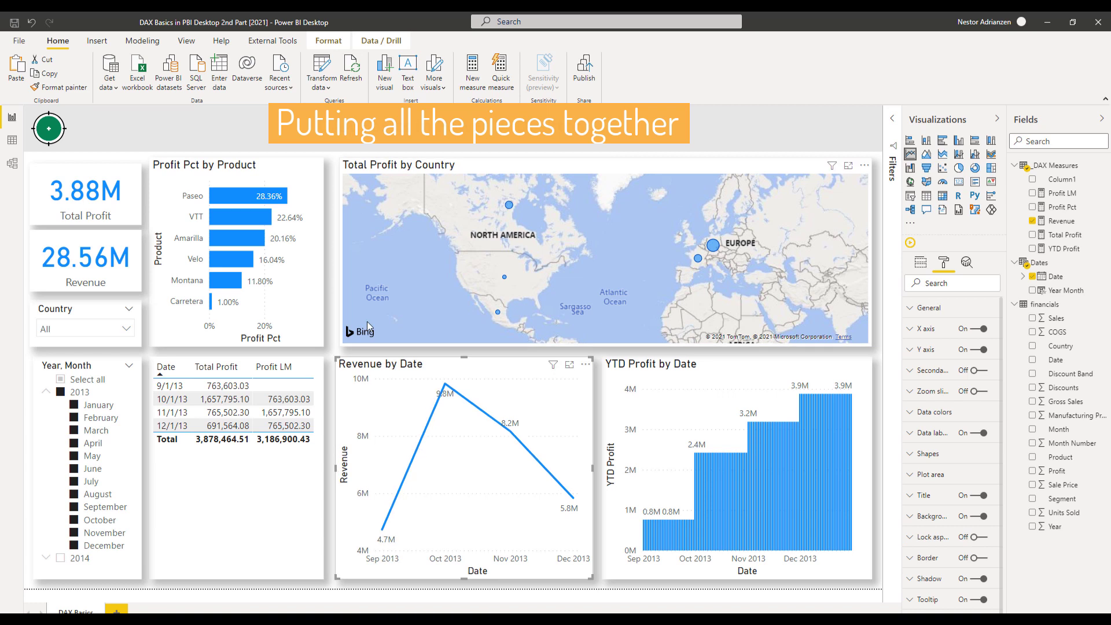
drag(339, 252, 335, 252)
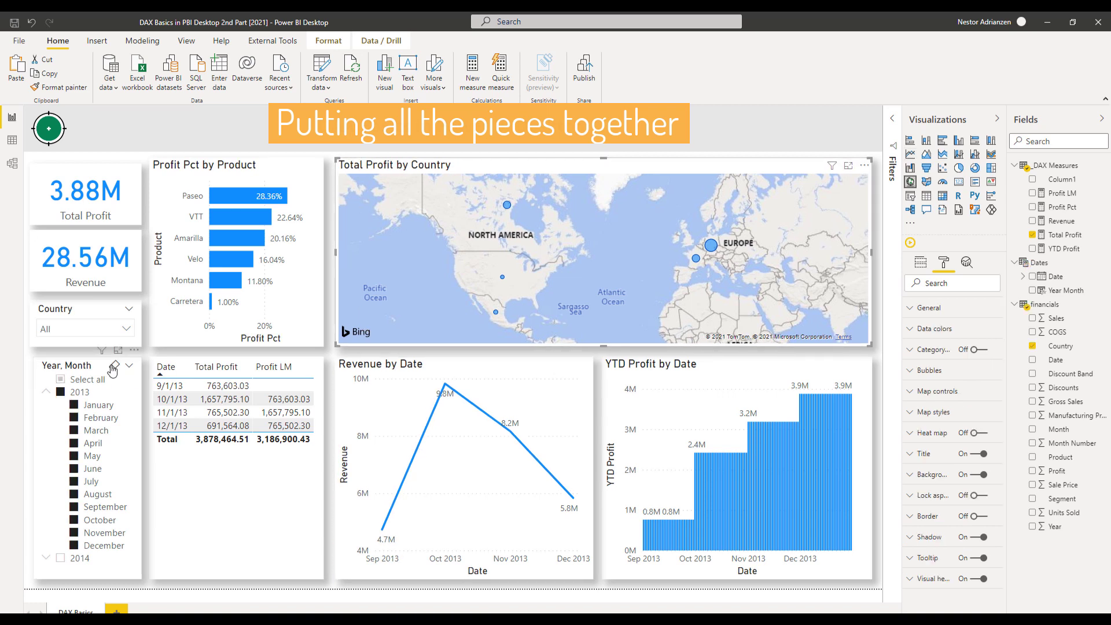
Step: Clear the date slicer's selection, and widen the date table while narrowing the Revenue by Date chart from its left side
click(112, 367)
click(317, 416)
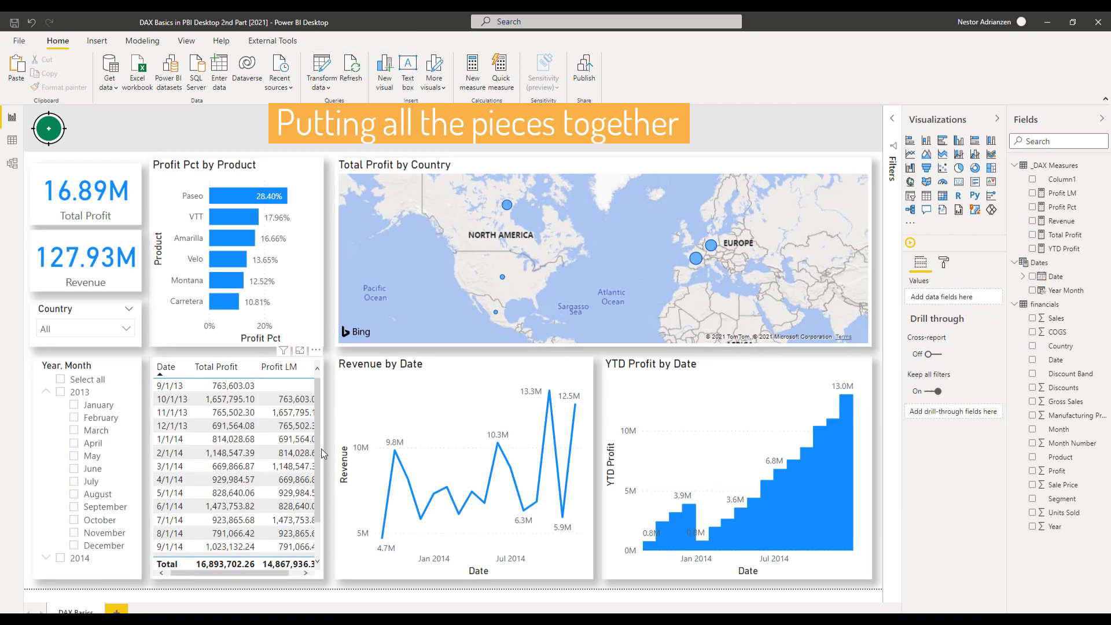
drag(324, 465, 350, 472)
click(392, 378)
Step: Widen the Profit Pct chart to the date table's width and align the map's left edge with the Revenue by Date chart
click(324, 278)
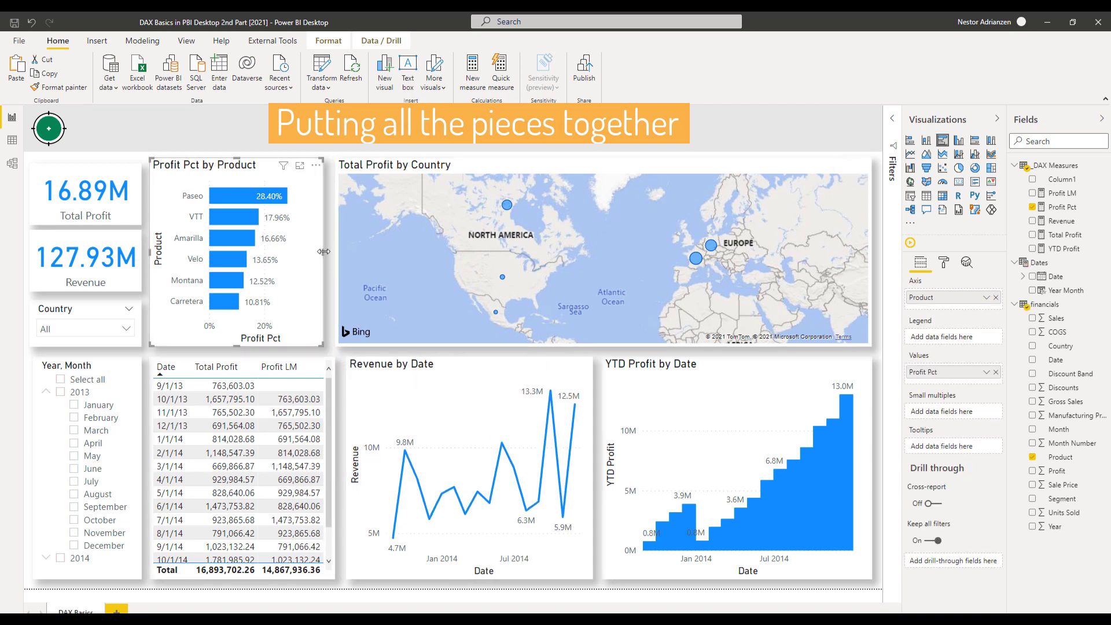
drag(324, 251, 346, 255)
click(358, 251)
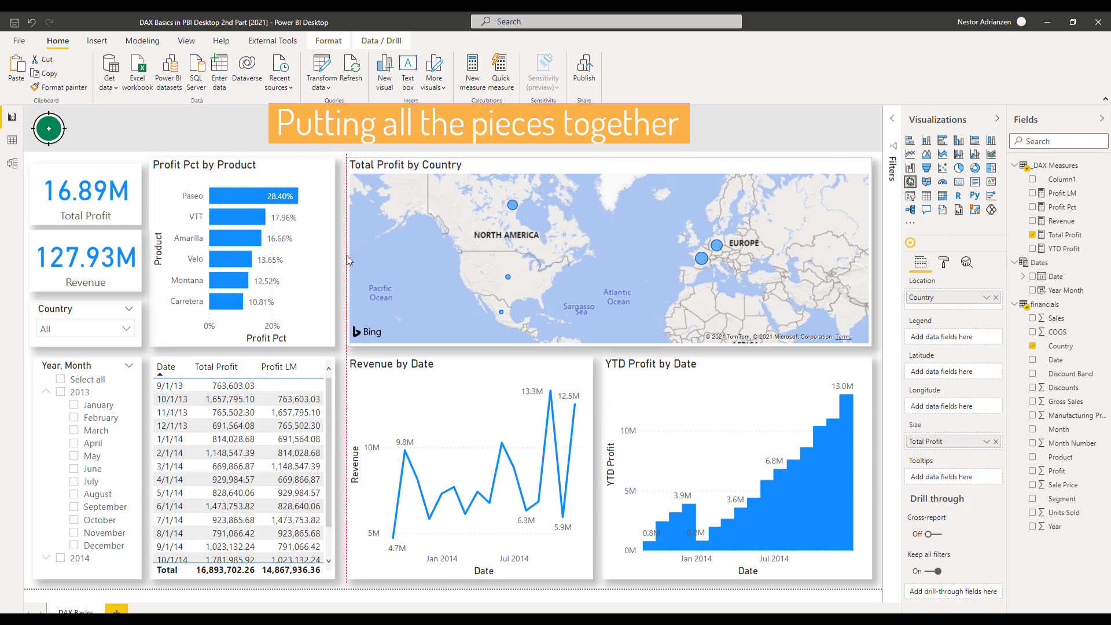
click(341, 286)
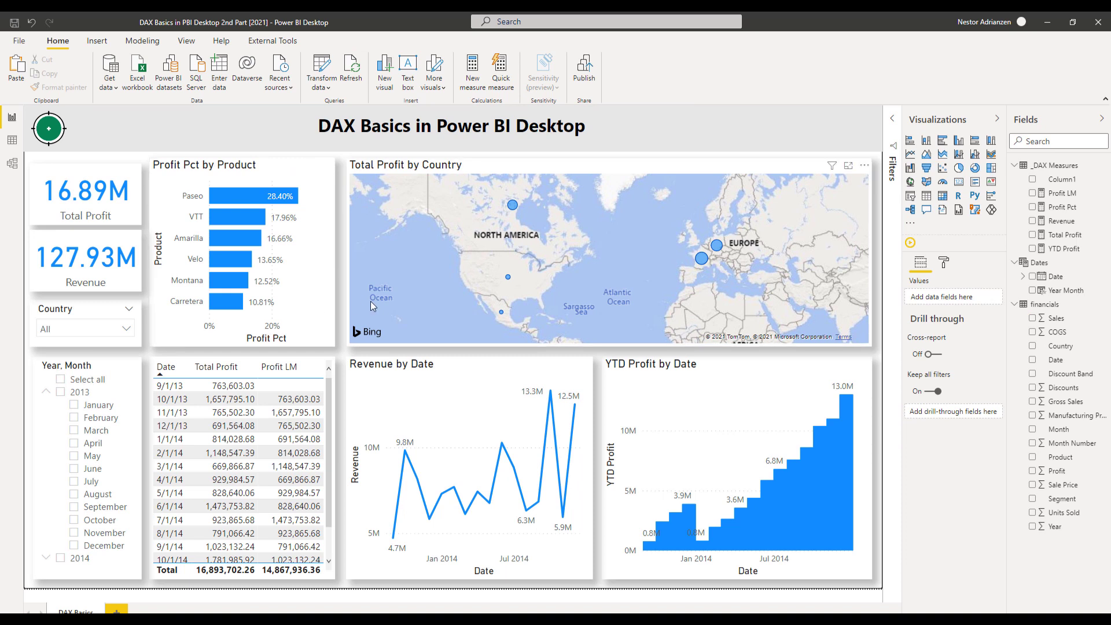